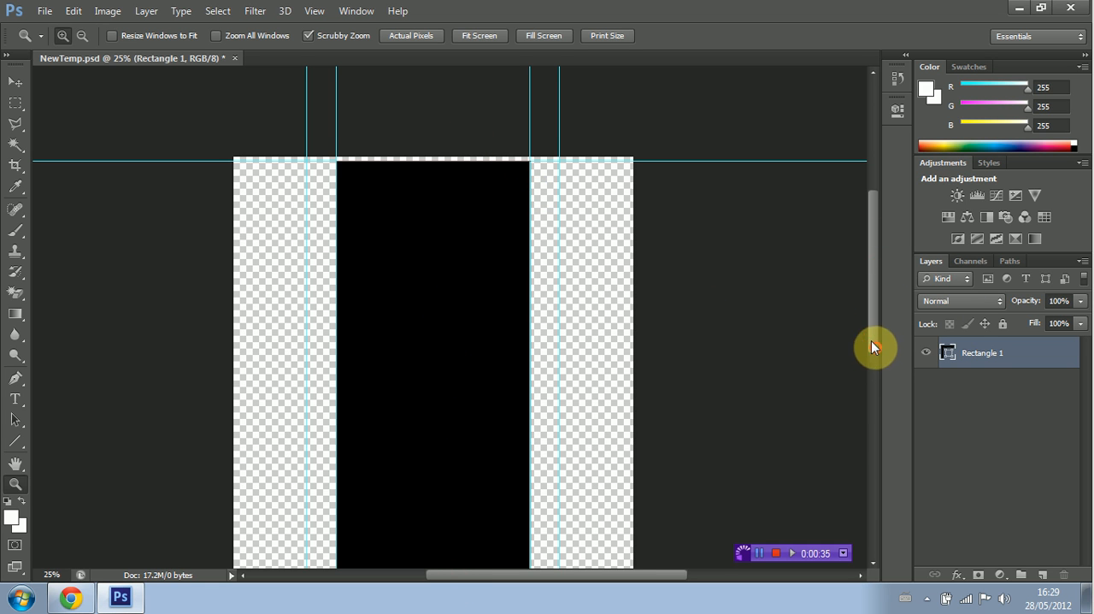
Step: Create a new layer named Background and move it beneath the Rectangle 1 layer
mouse_move(872, 344)
mouse_down()
mouse_move(878, 425)
mouse_move(874, 330)
mouse_up()
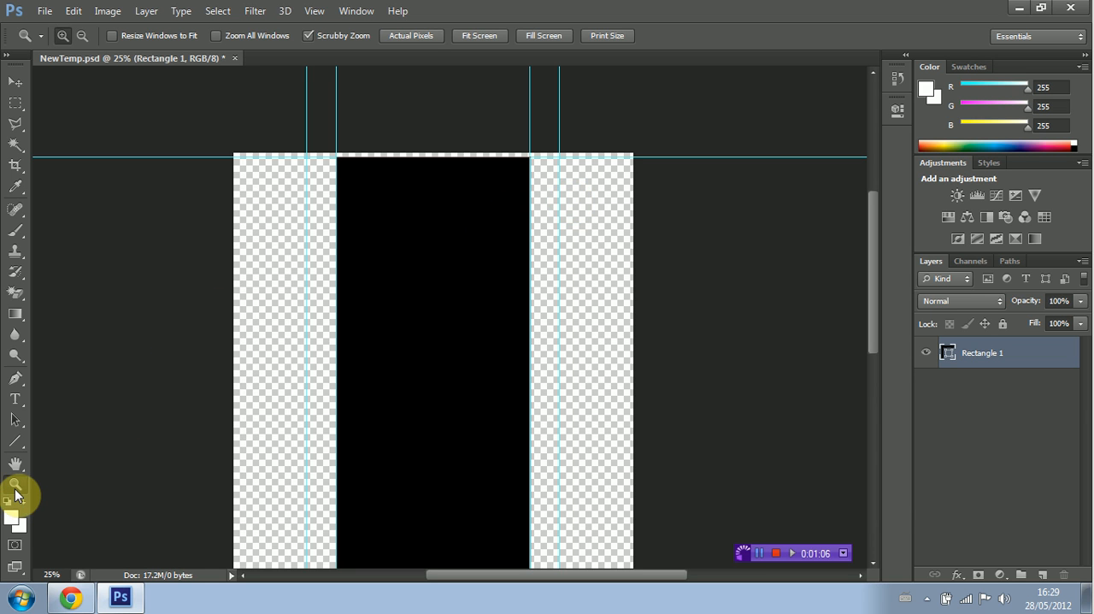
click(83, 36)
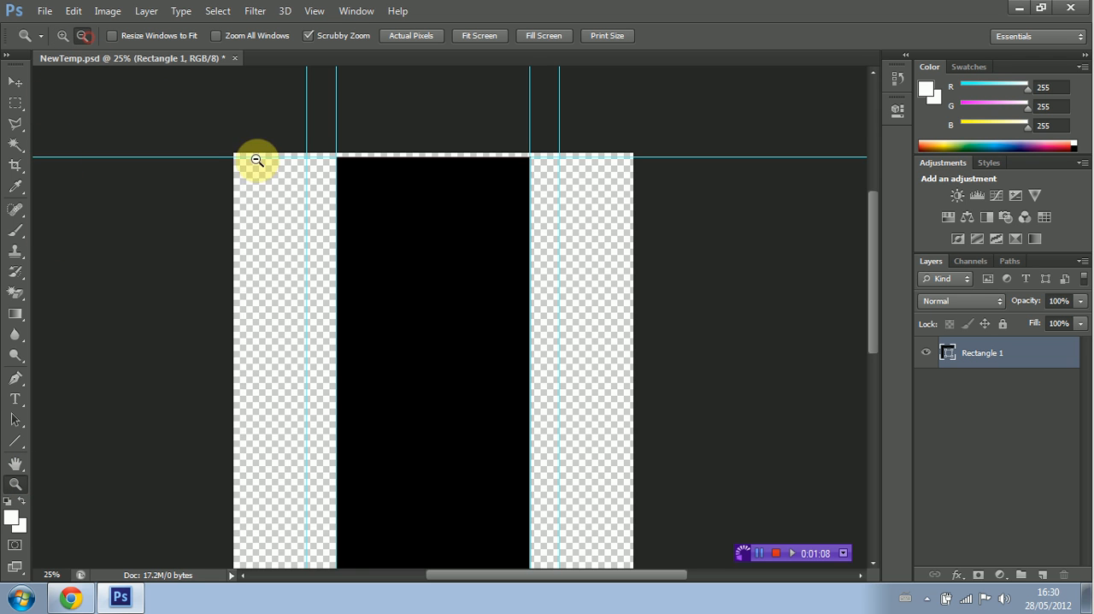
click(438, 306)
click(438, 306)
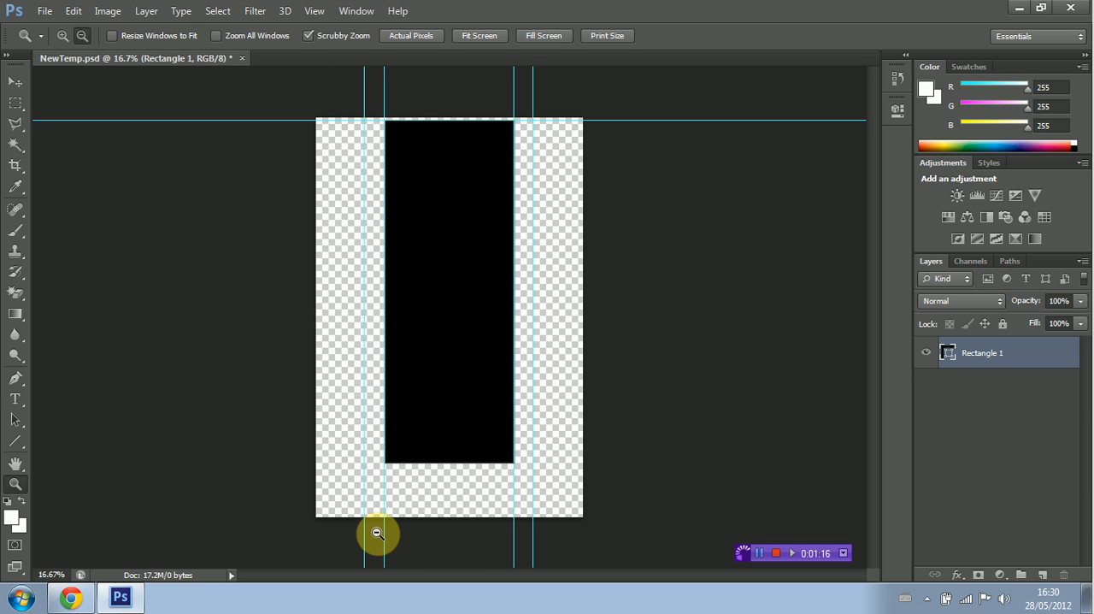
click(146, 11)
mouse_move(229, 38)
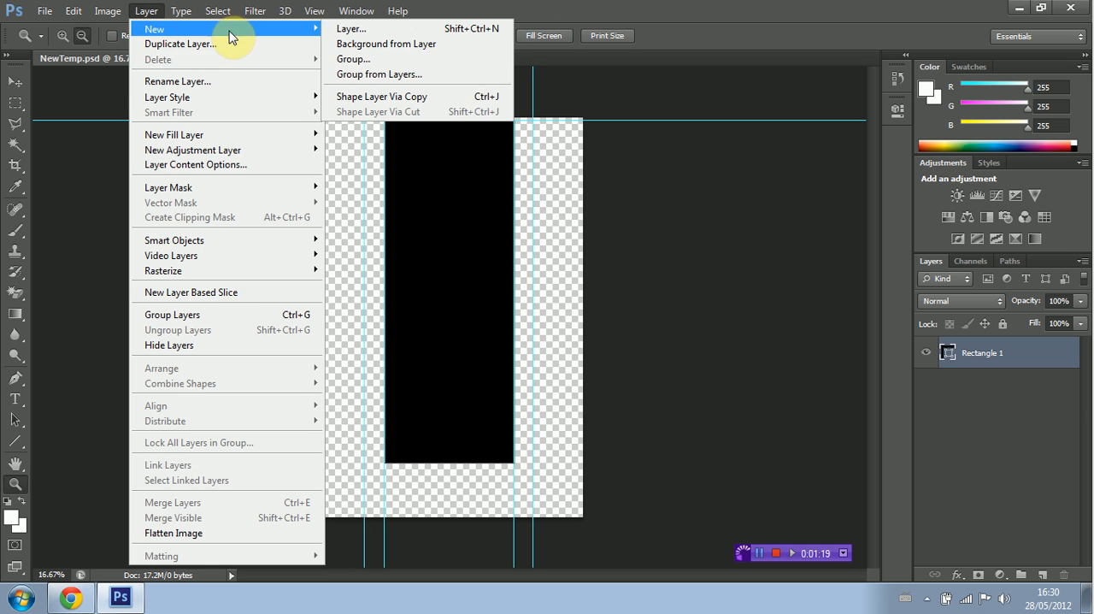
click(350, 28)
text(Ba)
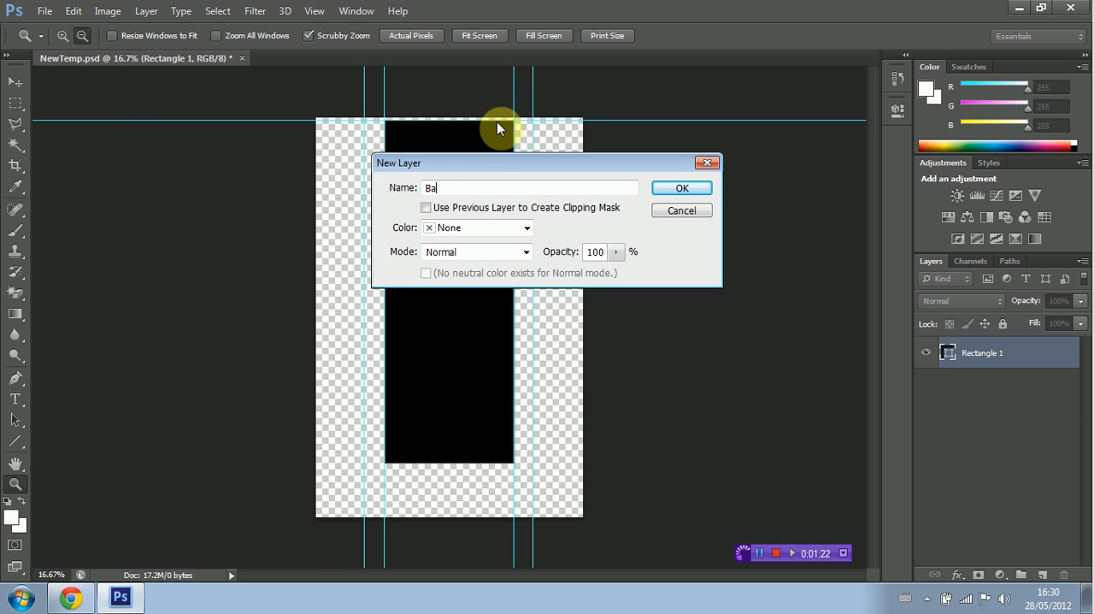
text(ckground)
click(676, 188)
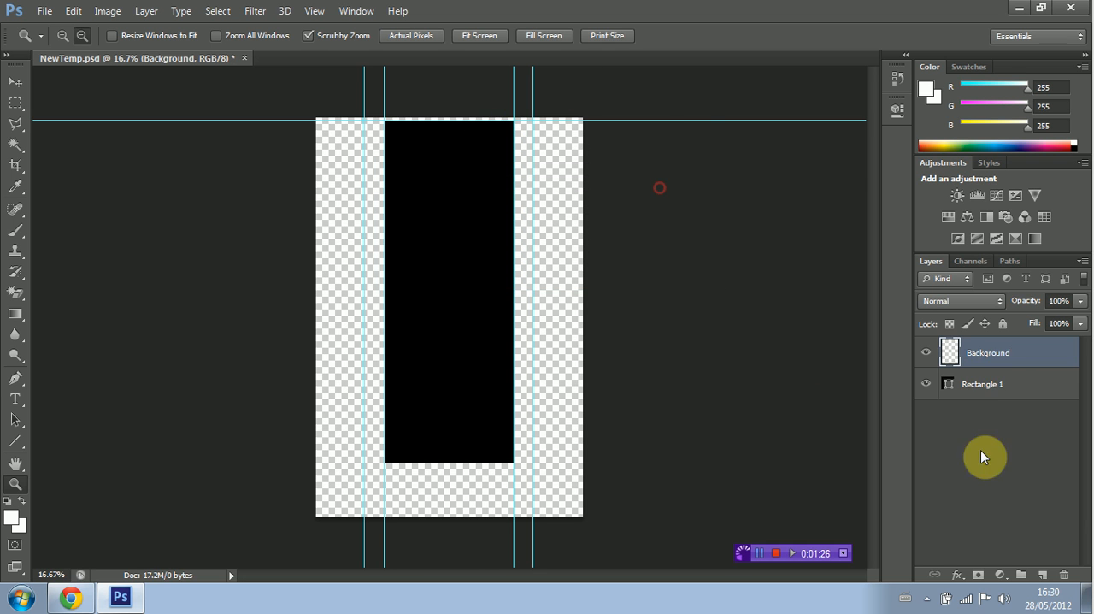
drag(997, 361, 995, 408)
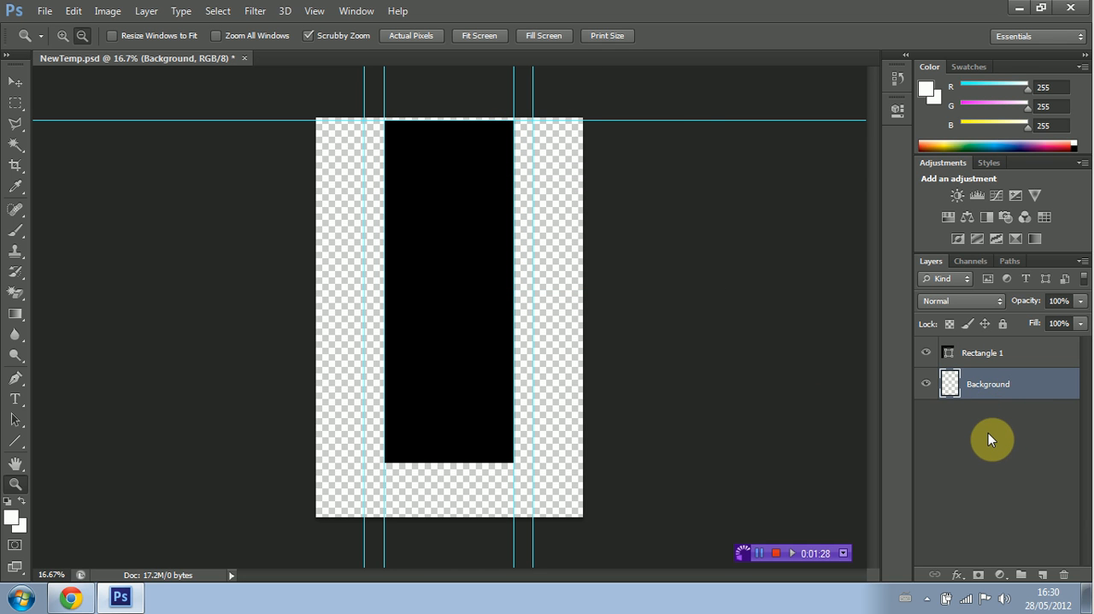
Step: Draw a blue rectangle shape of about 2366 x 3360 px on the Background layer, covering the whole canvas
click(15, 441)
click(60, 444)
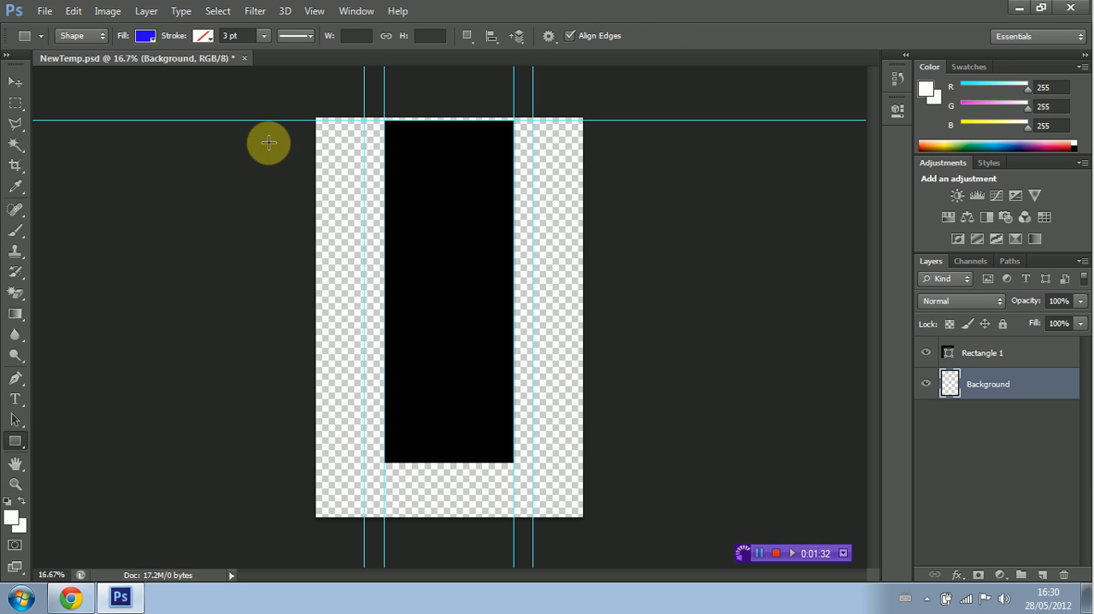
drag(284, 88, 600, 537)
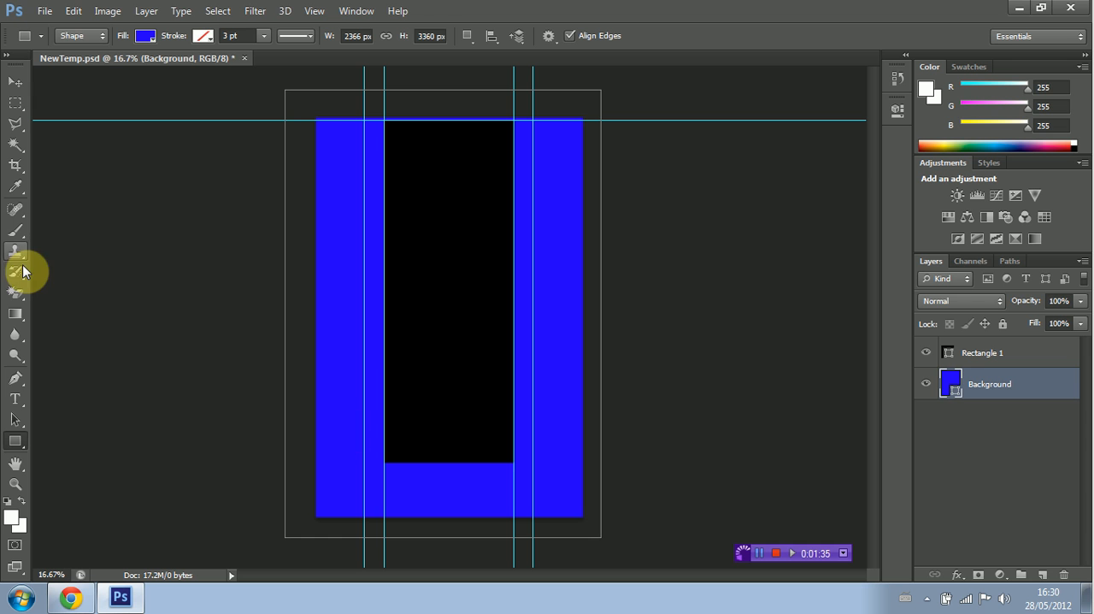
Step: Add a Gradient Overlay to the Background layer and load the blue, red, yellow preset for editing
right_click(973, 385)
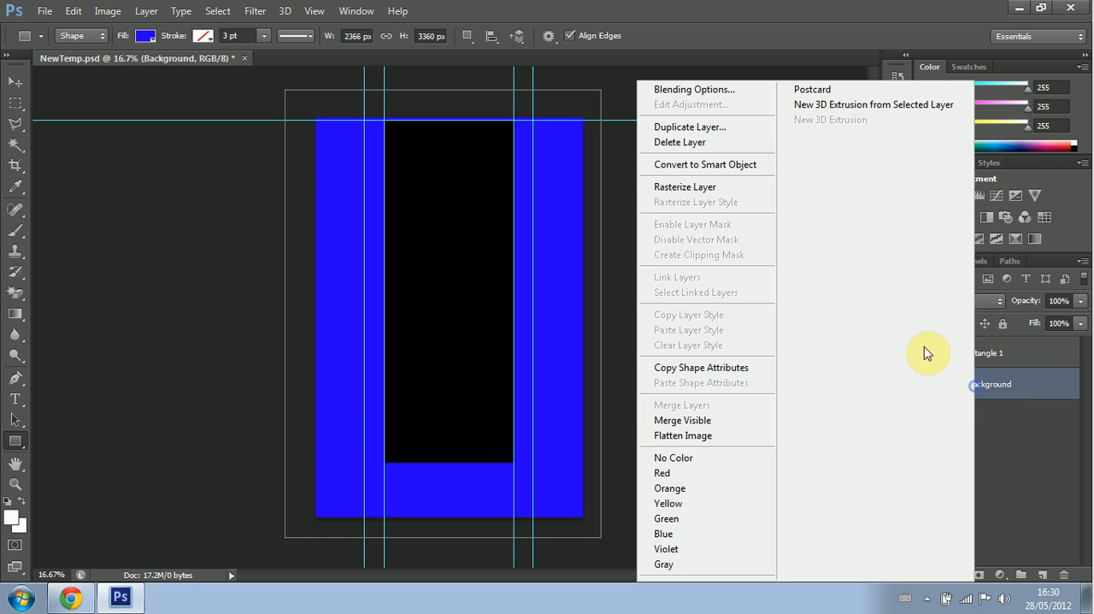
click(709, 92)
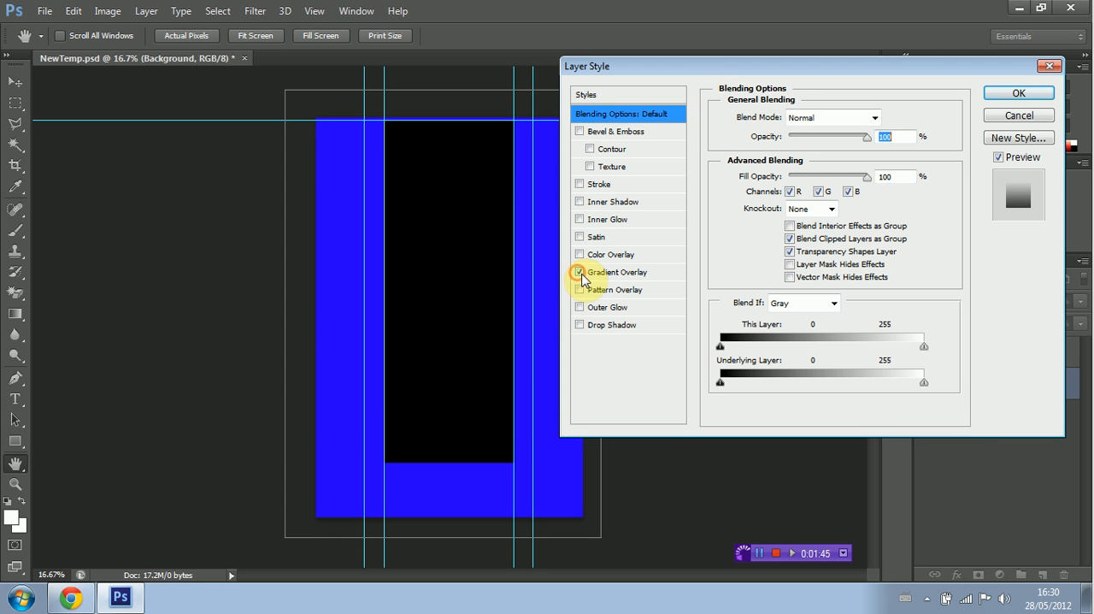
click(581, 272)
click(610, 272)
click(828, 157)
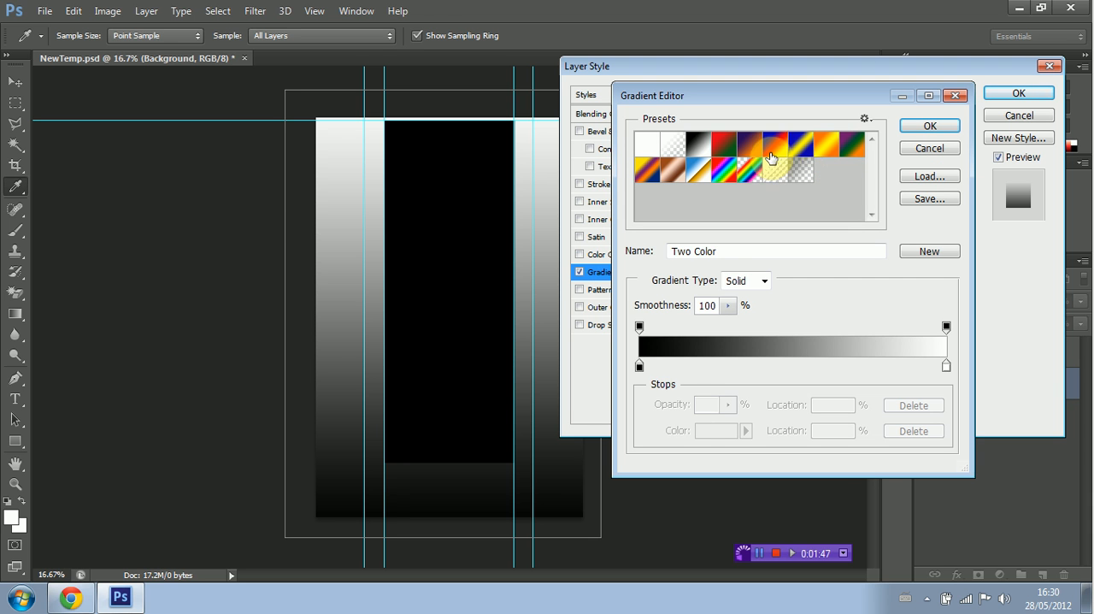
click(775, 144)
Step: Recolour the gradient's blue stop to light grey eaeaea and its middle red stop to dedede
click(639, 367)
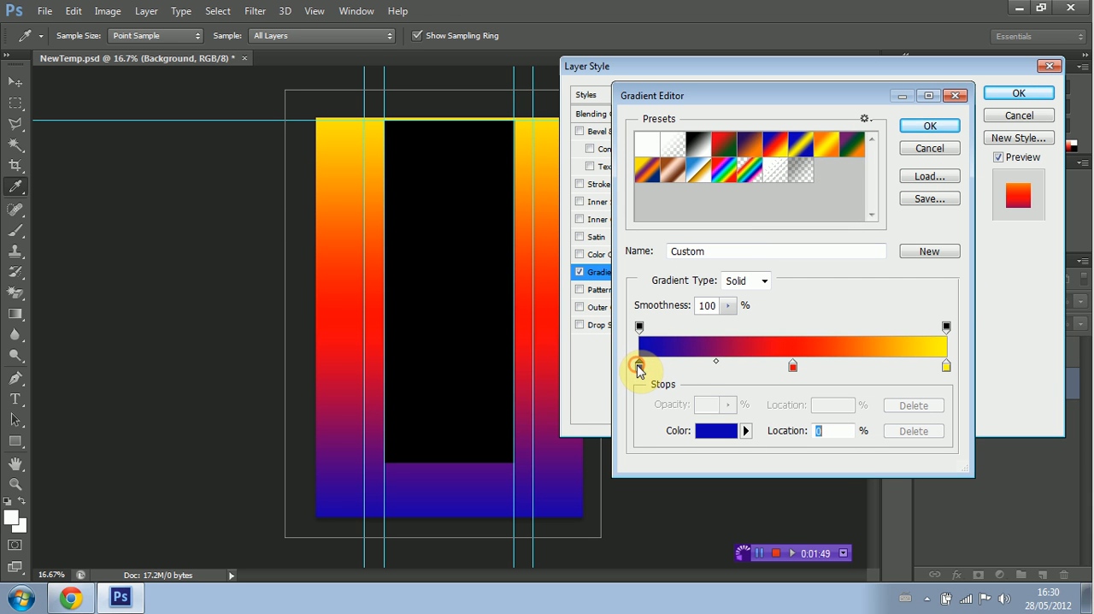
double_click(638, 368)
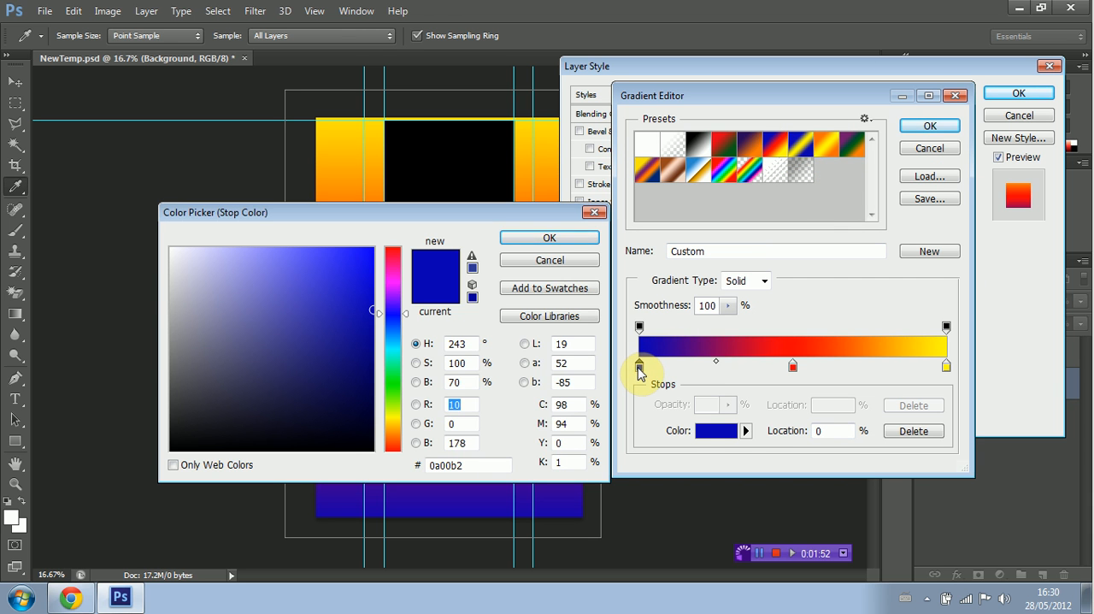
drag(215, 294, 149, 264)
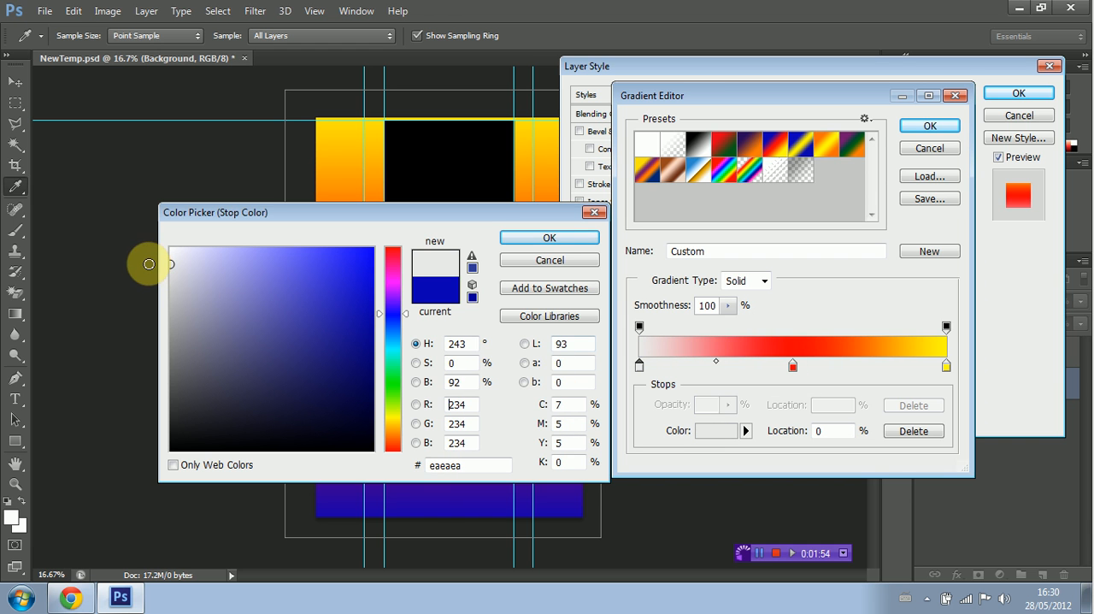
click(547, 237)
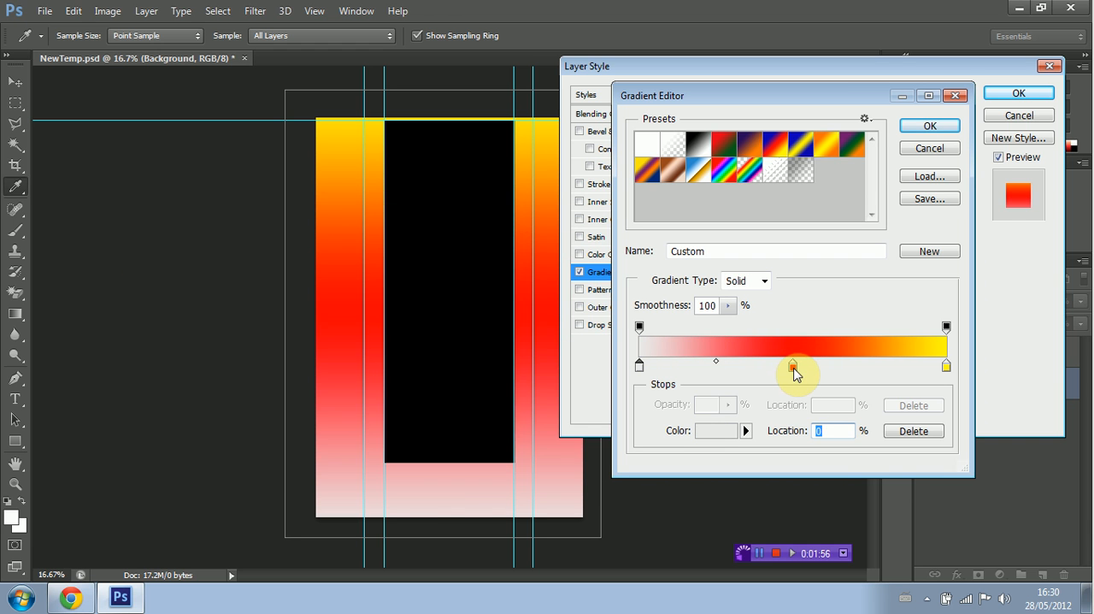
double_click(794, 370)
drag(188, 286, 167, 273)
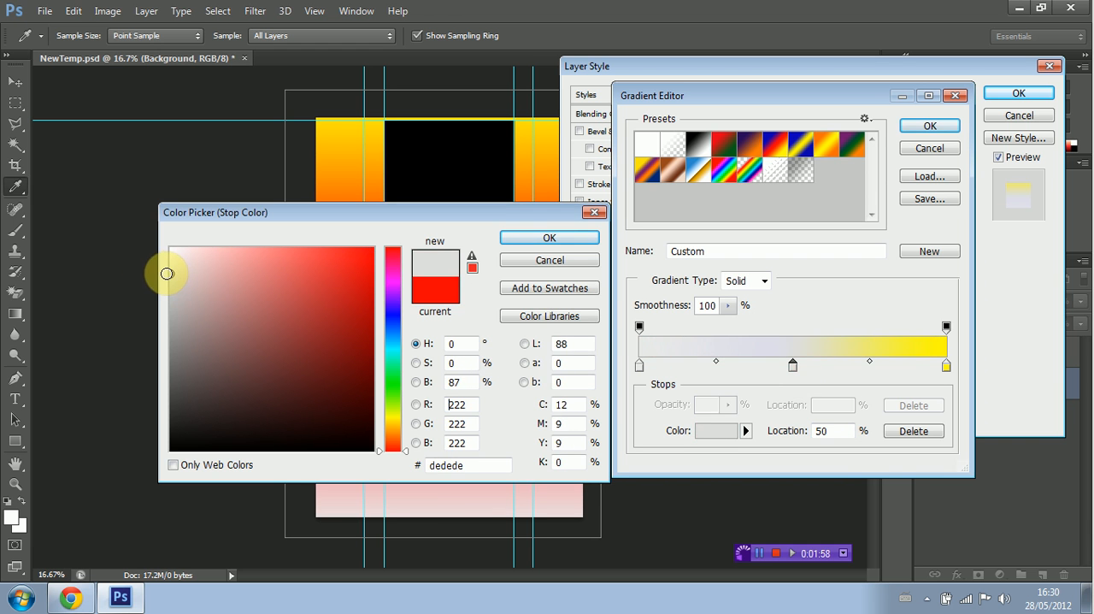
click(549, 238)
Step: Recolour the gradient's yellow end stop to near-white f4f4f4
click(946, 366)
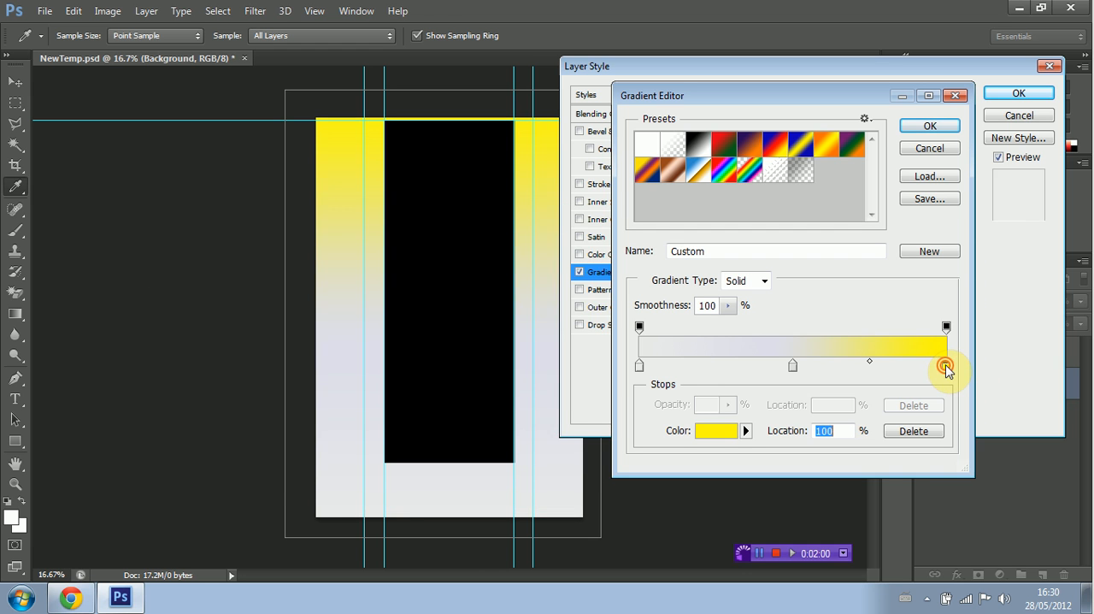
double_click(945, 366)
drag(171, 273, 165, 256)
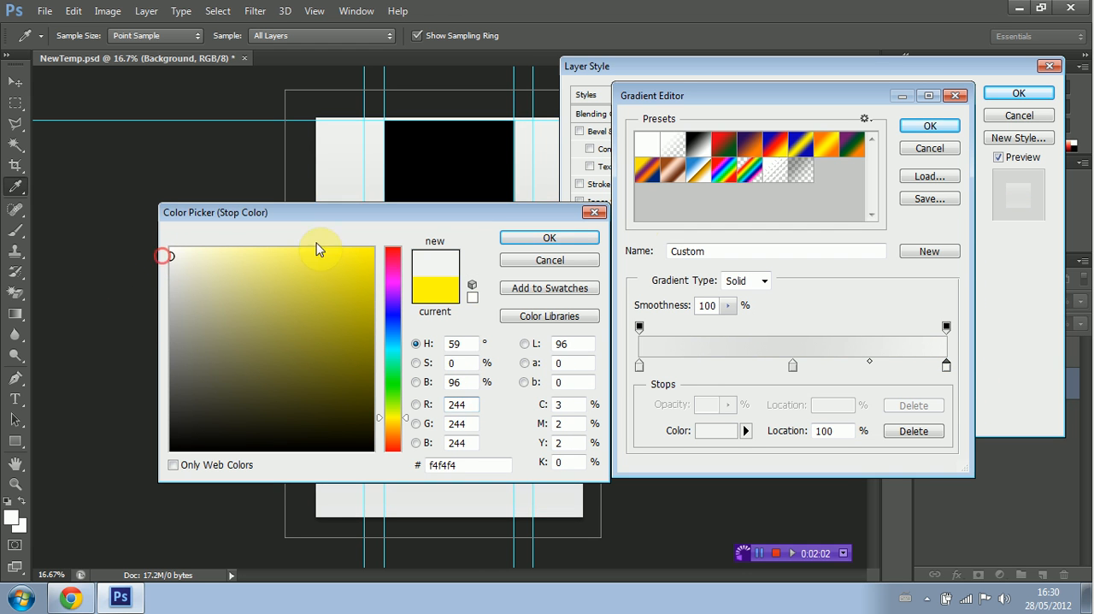
click(550, 238)
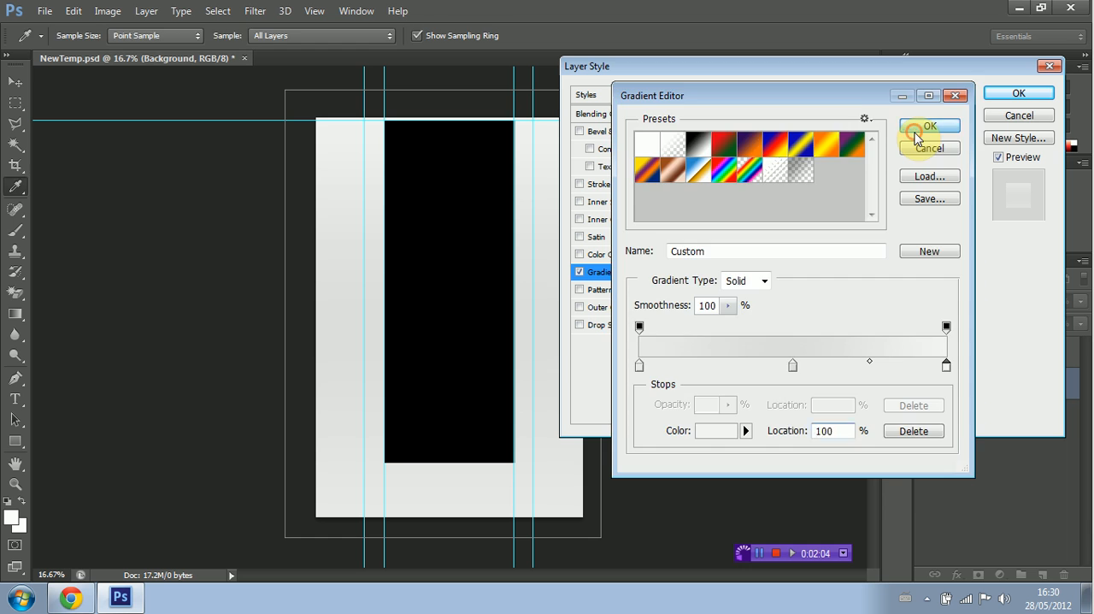
Step: Accept the edited gradient, set the overlay angle to 42 degrees and apply the layer style
click(916, 137)
click(795, 200)
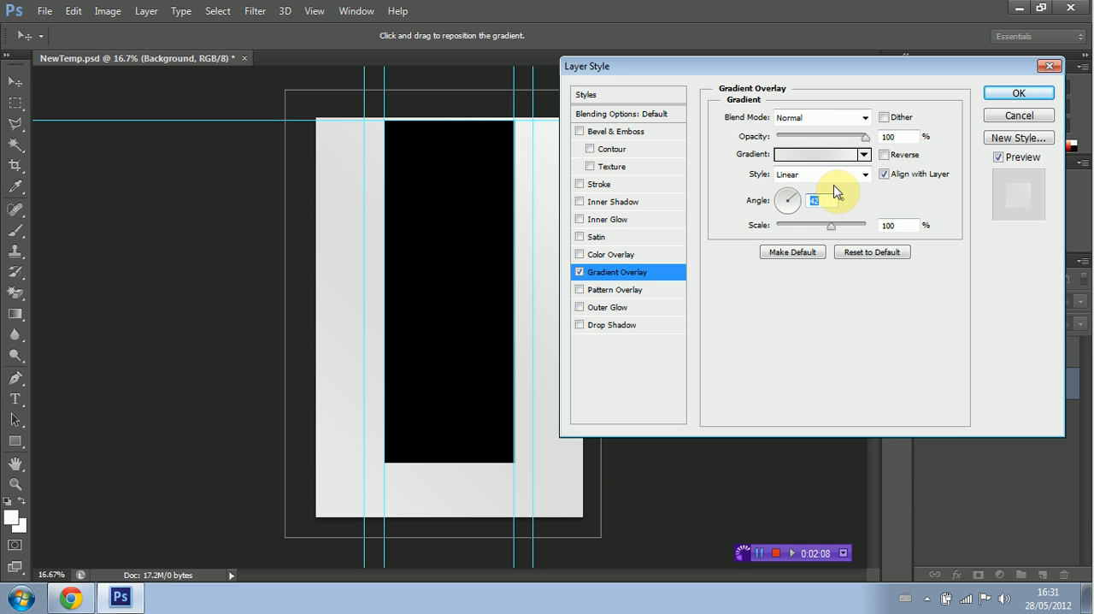
click(1026, 94)
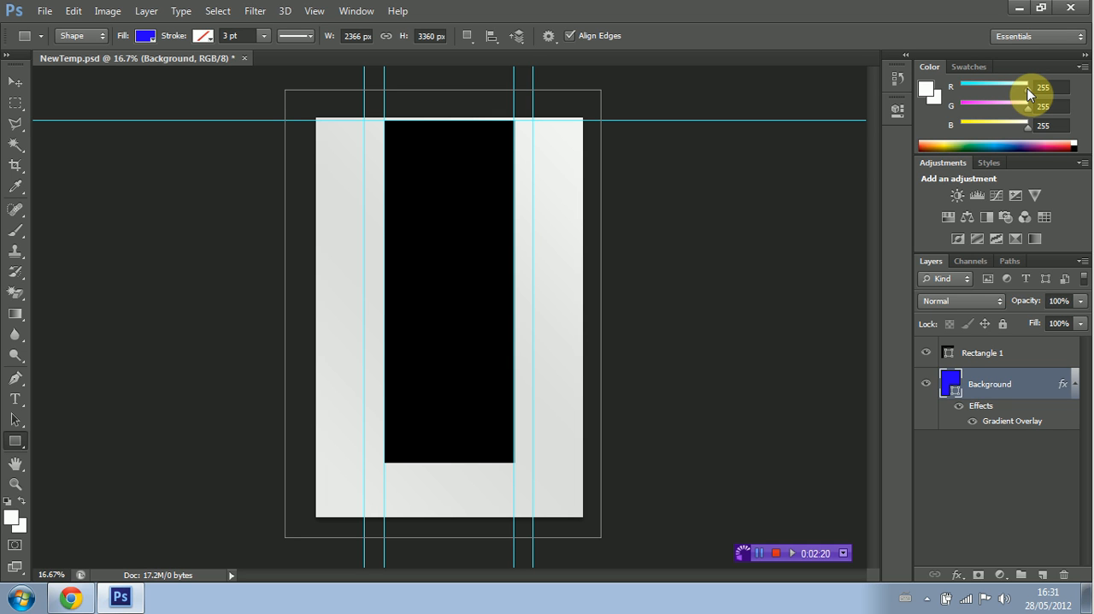
Step: Start new text in the area left of the black rectangle, using the OldSansBlack font at 72 pt
click(15, 398)
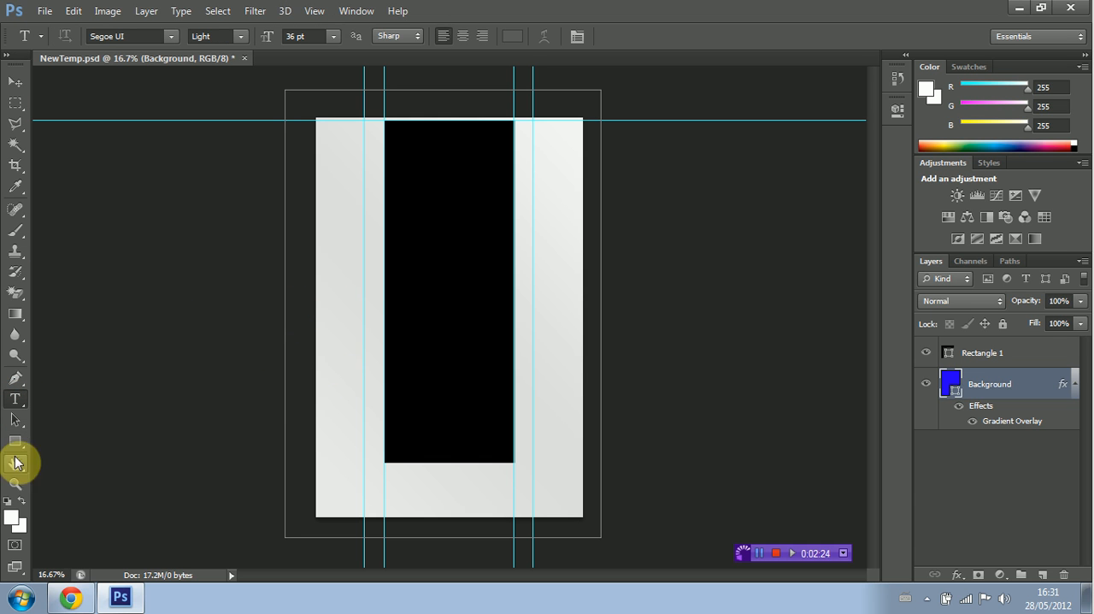
click(362, 349)
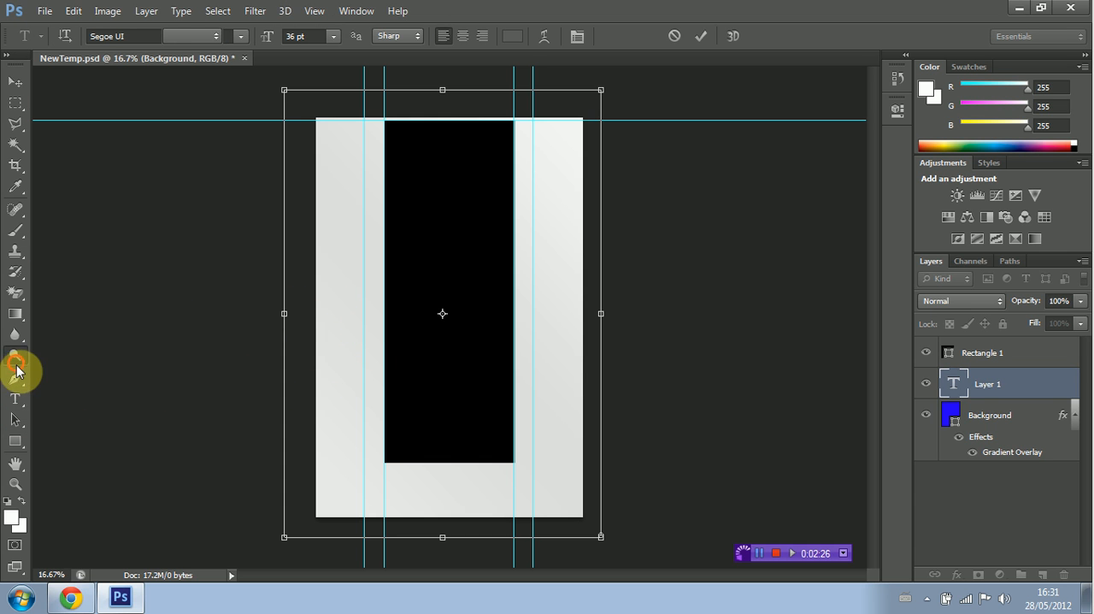
click(15, 387)
click(18, 397)
click(329, 343)
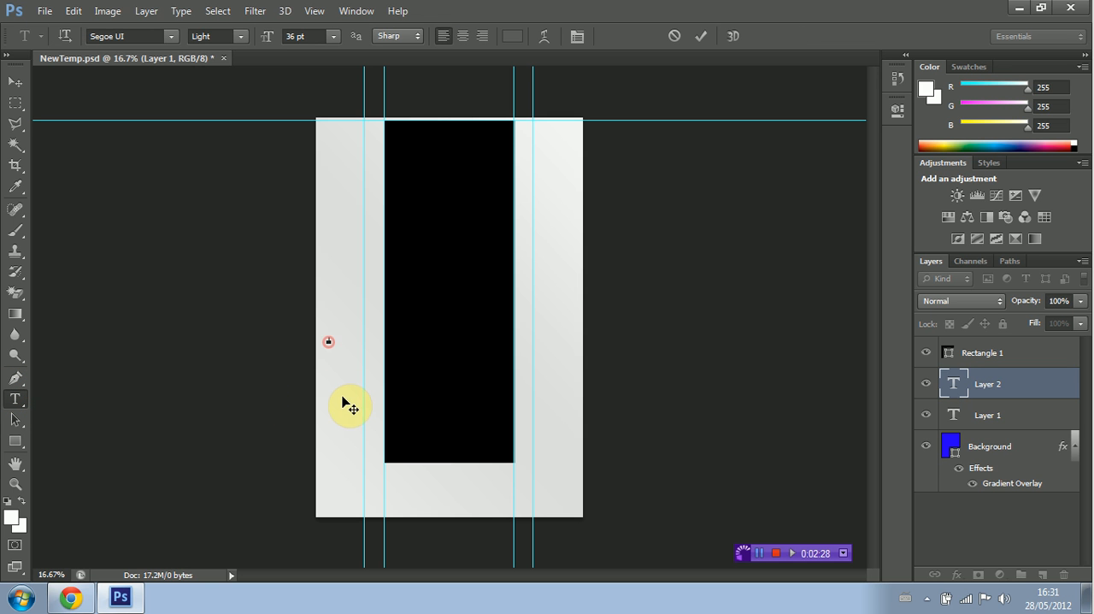
click(177, 39)
scroll(190, 221, up, 5)
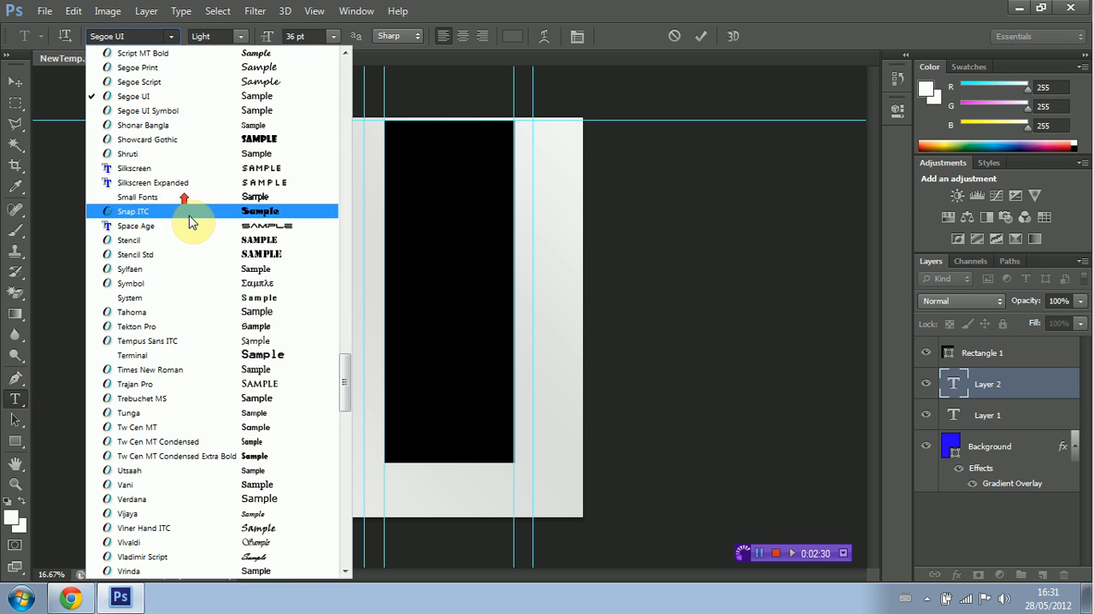
scroll(190, 220, up, 10)
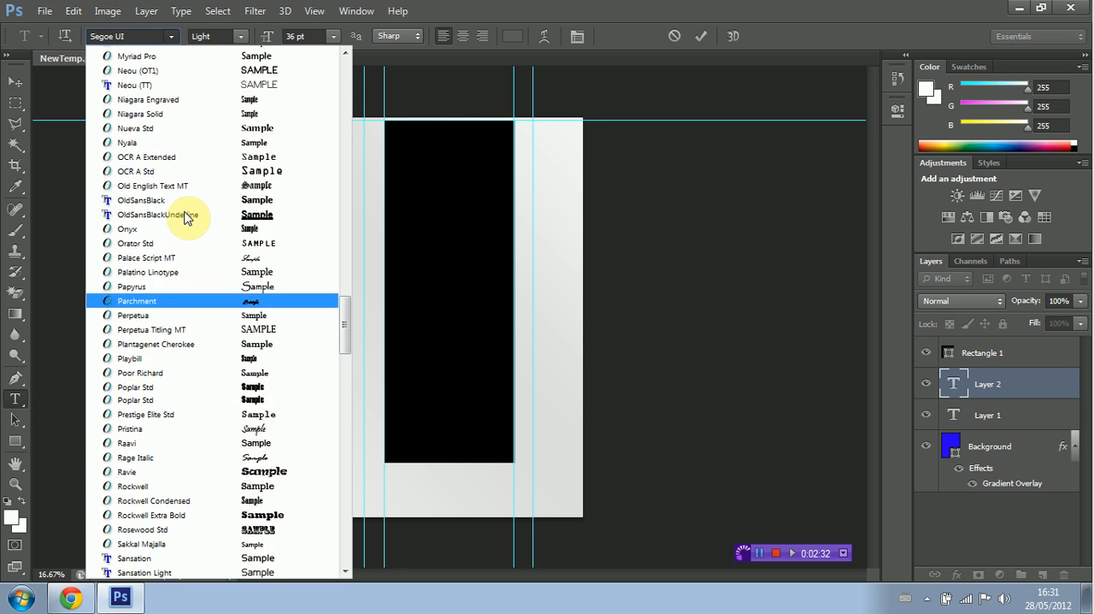
click(193, 239)
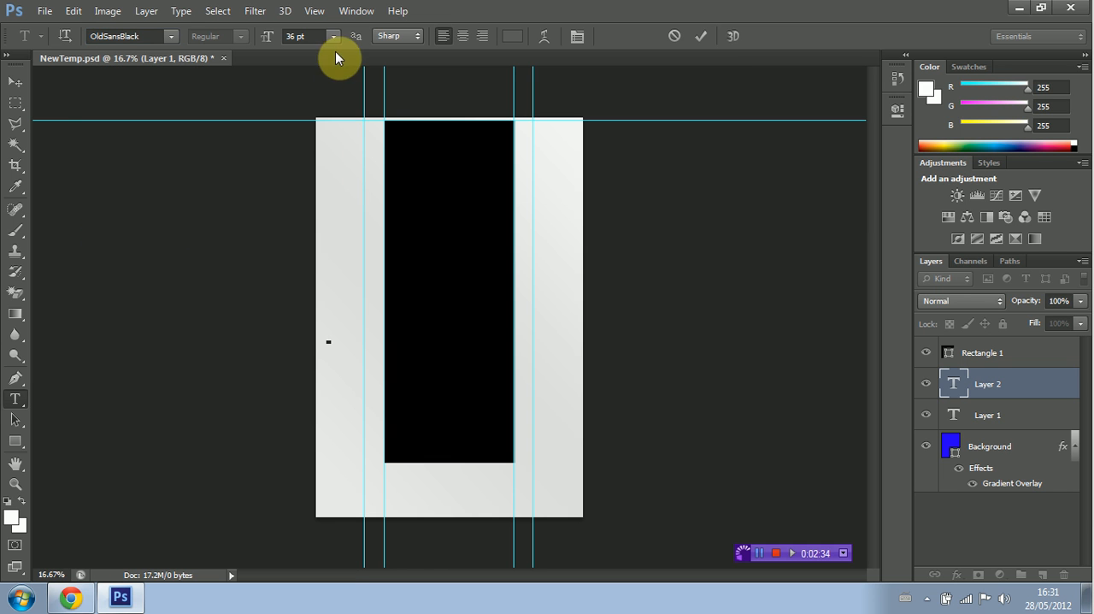
click(339, 40)
click(347, 308)
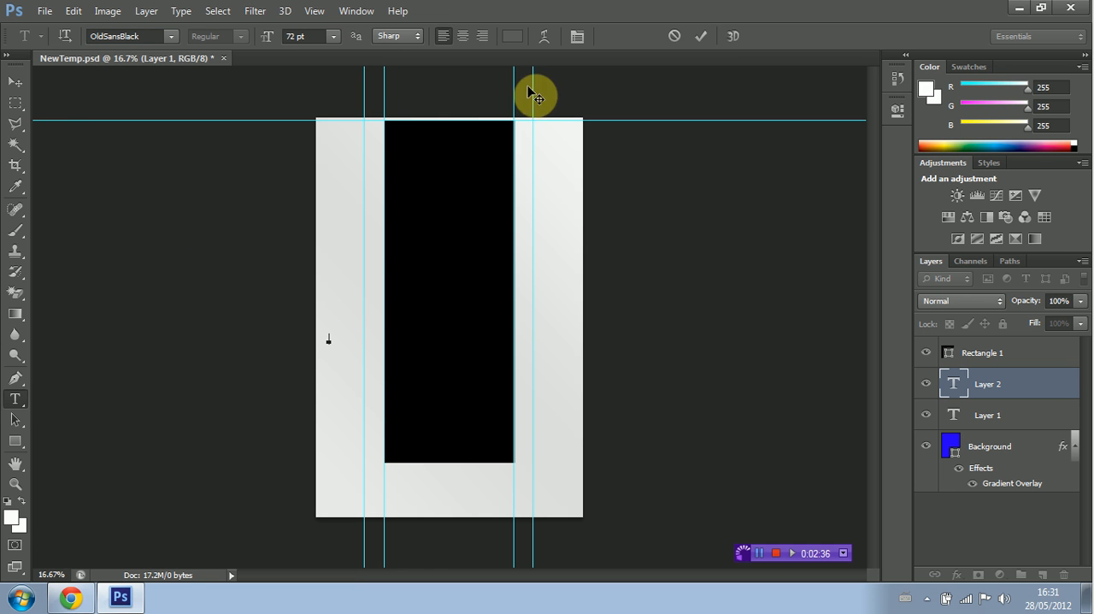
Step: Set the text colour to light grey (RGB 221, 221, 221) and enter the text ALTUSTEK
click(11, 517)
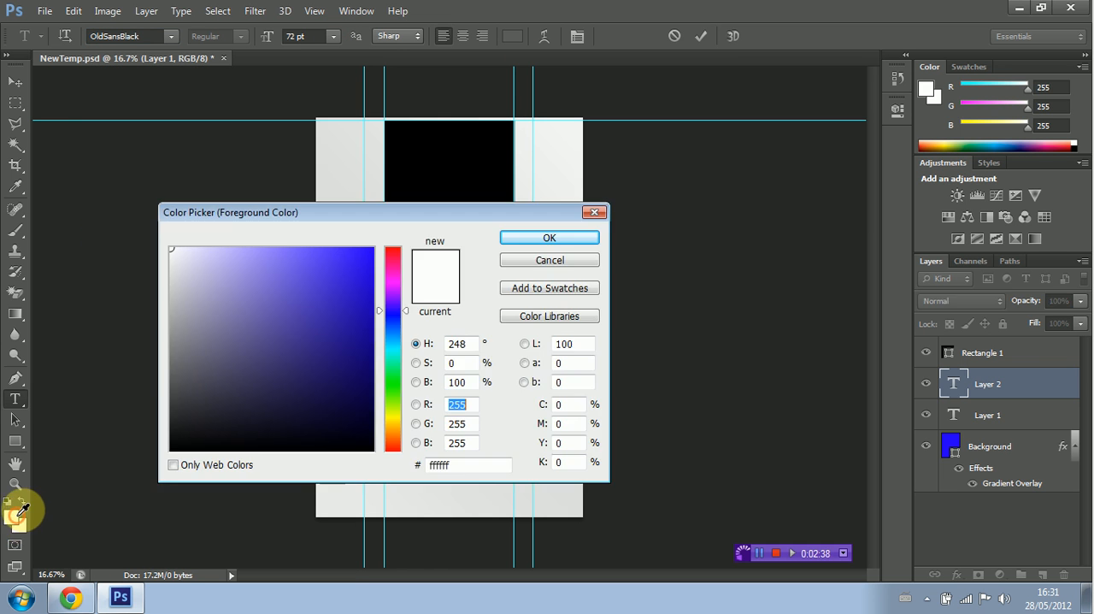
mouse_move(203, 336)
mouse_down()
mouse_move(146, 271)
mouse_move(158, 269)
mouse_up()
click(529, 237)
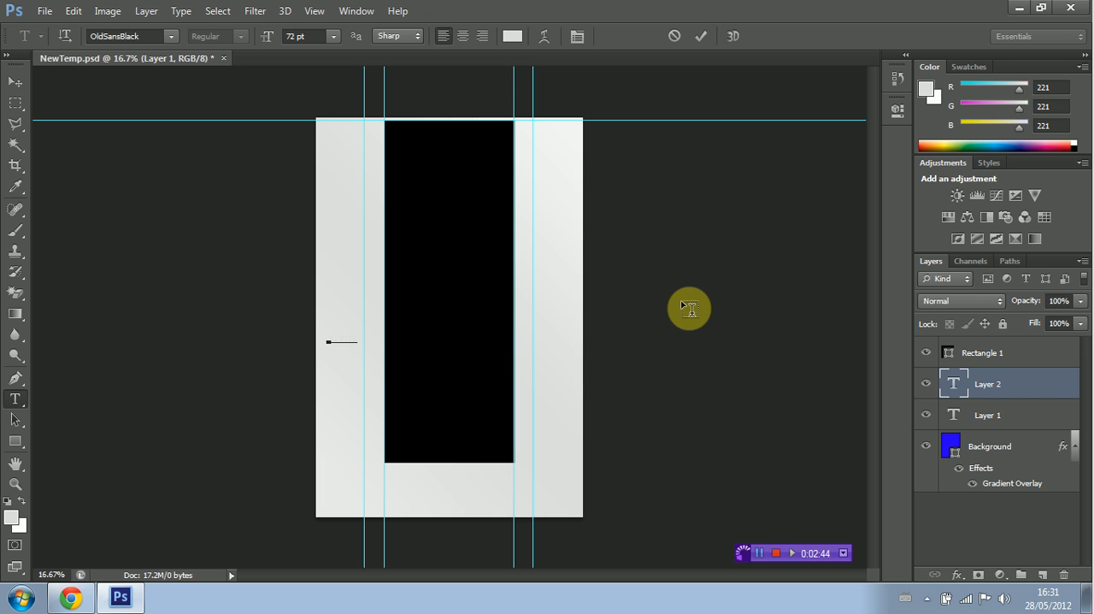
Step: Scale the ALTUSTEK text up to about 823% so it stretches across the canvas, and apply the transformation
click(72, 19)
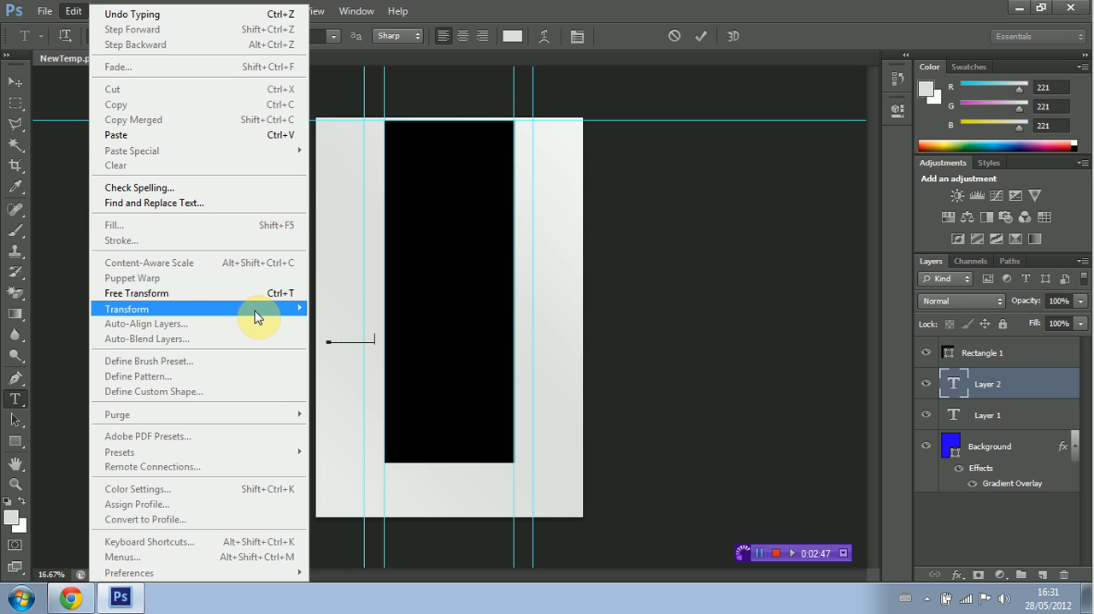
mouse_move(256, 309)
click(425, 330)
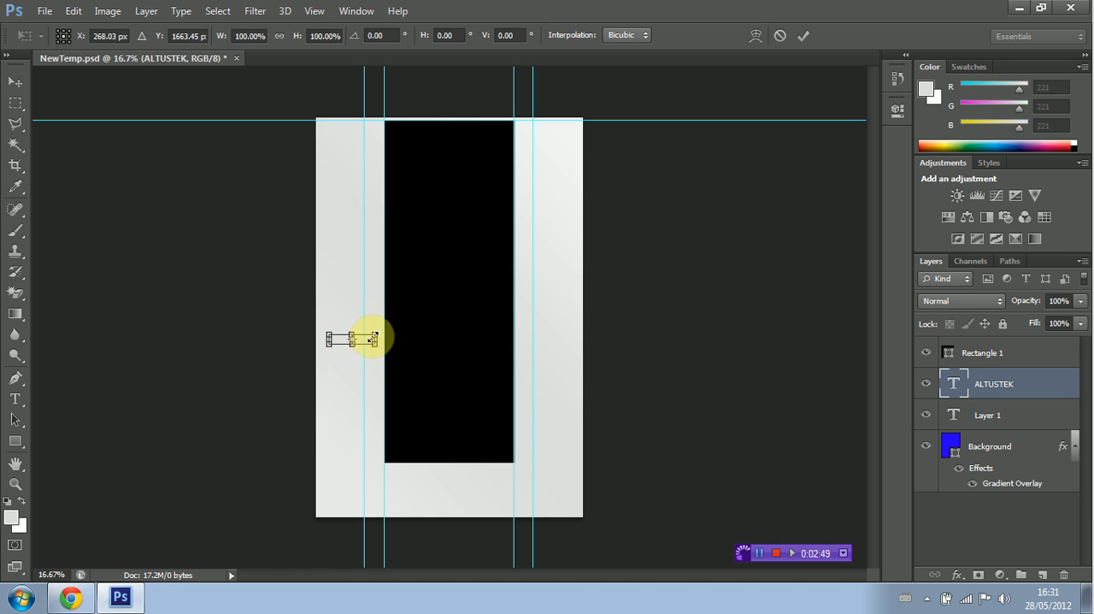
mouse_move(373, 335)
mouse_down()
mouse_move(505, 245)
mouse_move(689, 186)
mouse_up()
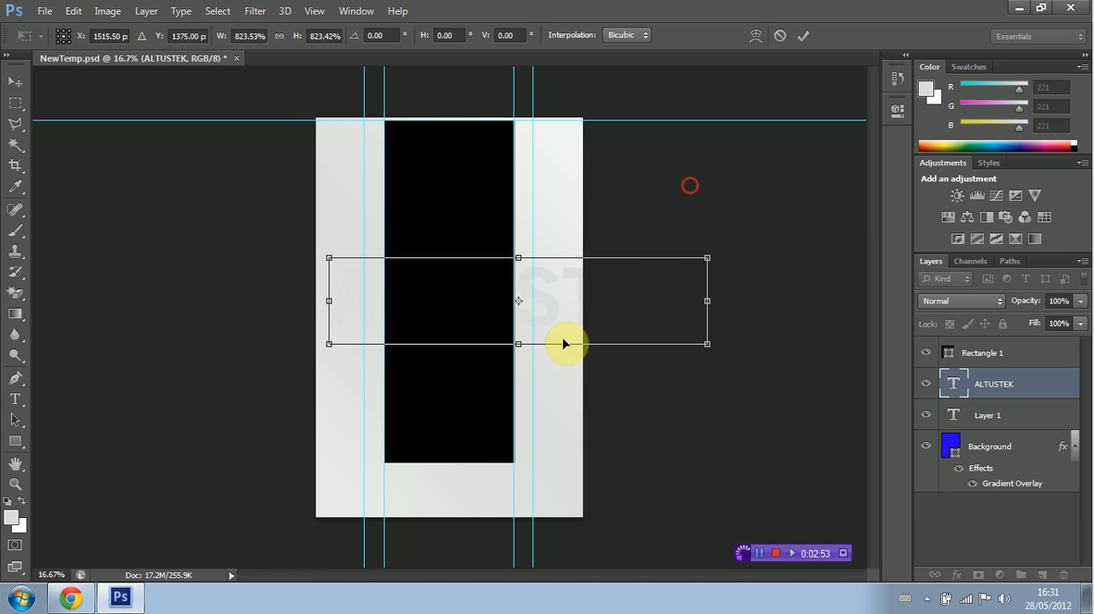
click(16, 399)
click(561, 224)
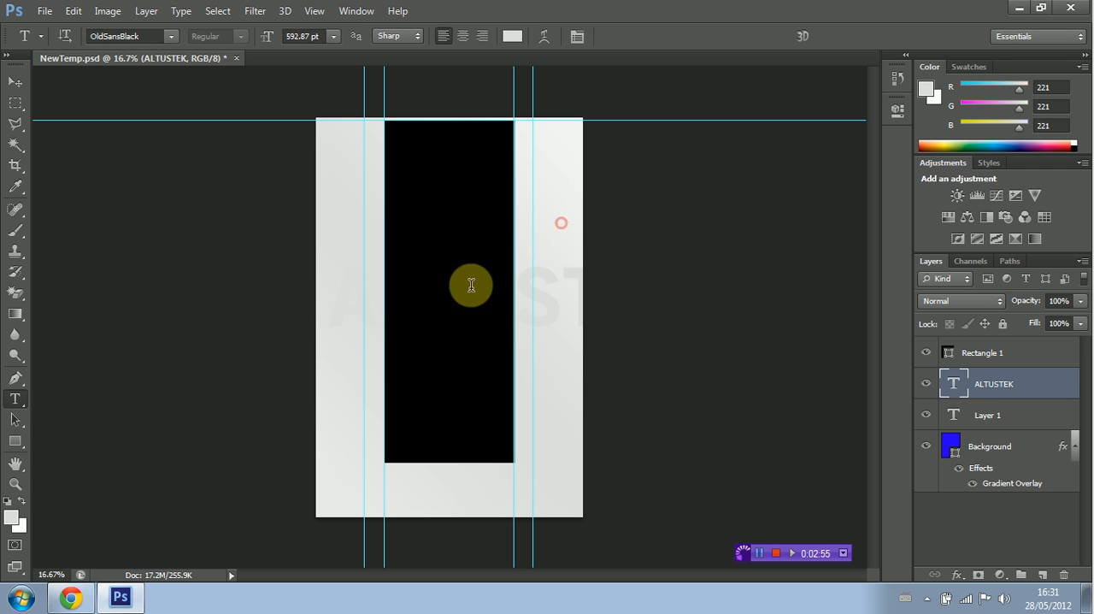
Step: Change the large ALTUSTEK text's colour to a darker grey (RGB 177, 177, 177)
drag(334, 298, 902, 293)
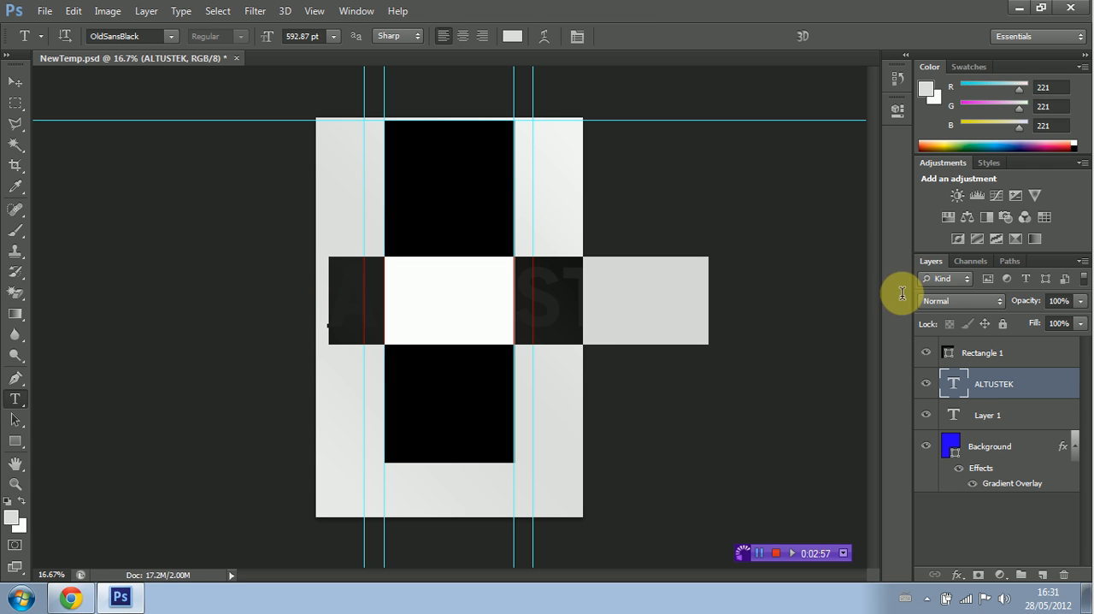
click(513, 36)
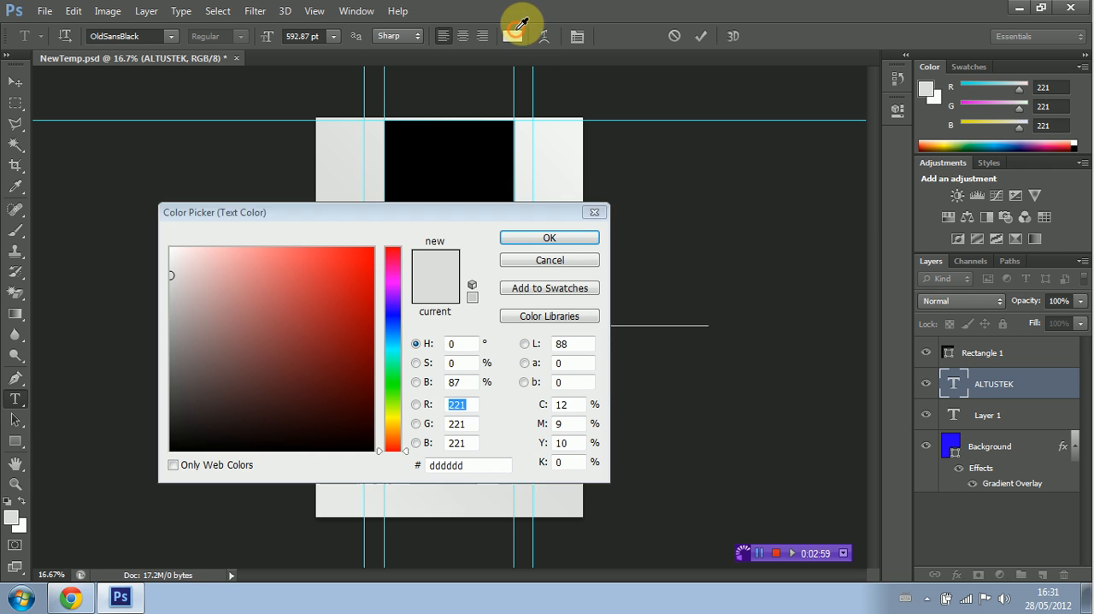
mouse_move(176, 281)
mouse_down()
mouse_move(154, 285)
mouse_move(143, 310)
mouse_up()
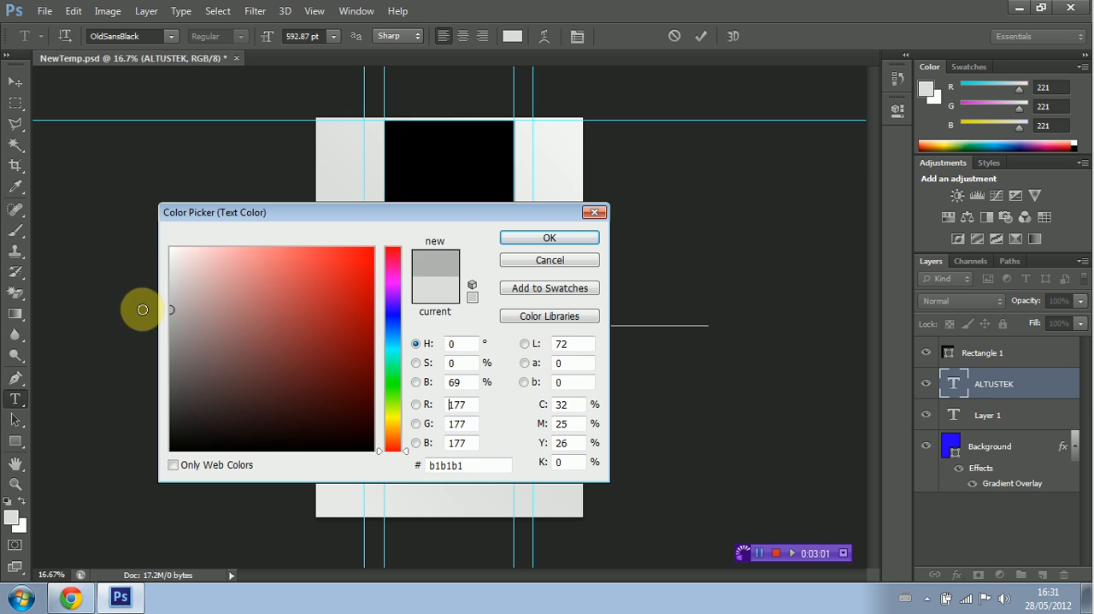
click(592, 240)
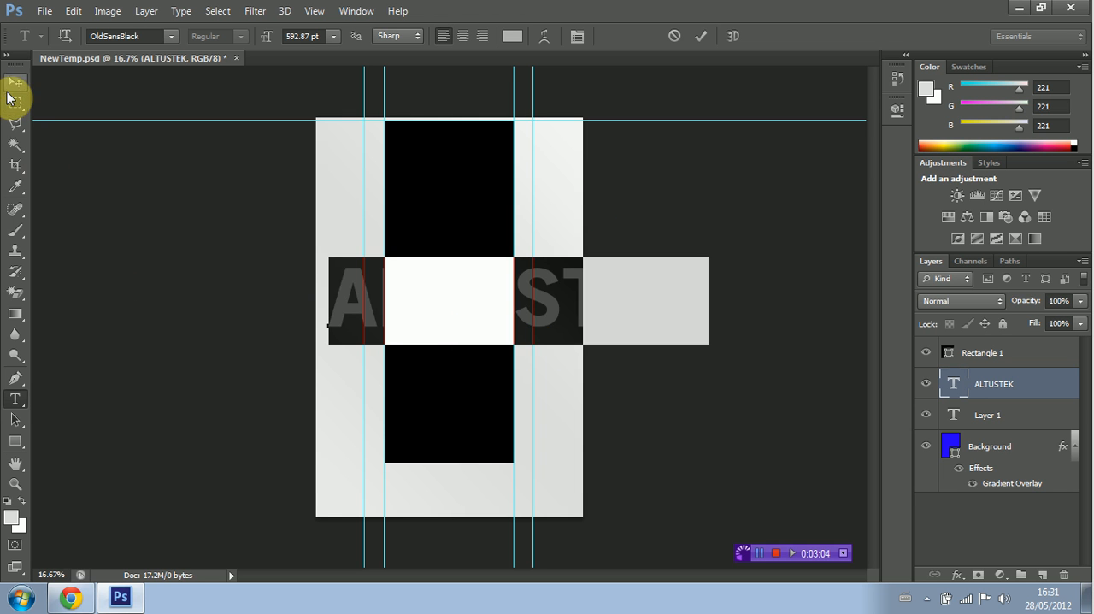
Step: Move the large ALTUSTEK text left so its first letter runs slightly off the canvas edge
click(14, 83)
drag(384, 308, 300, 321)
key(ctrl+z)
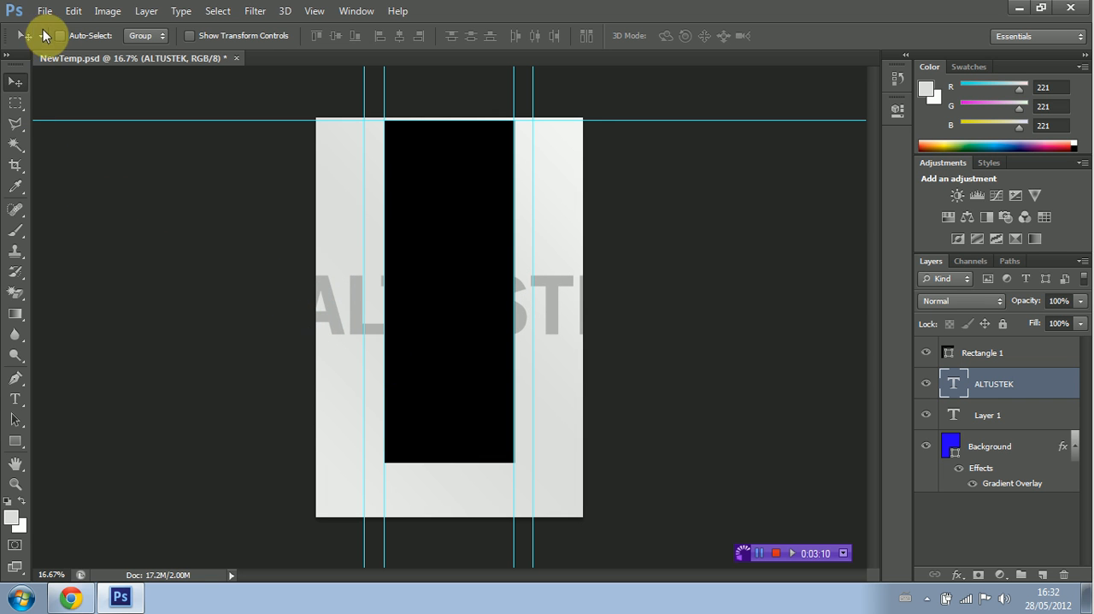
Step: Rotate the large ALTUSTEK text to about -17 degrees so it slants upward to the right, and apply the transformation
click(73, 11)
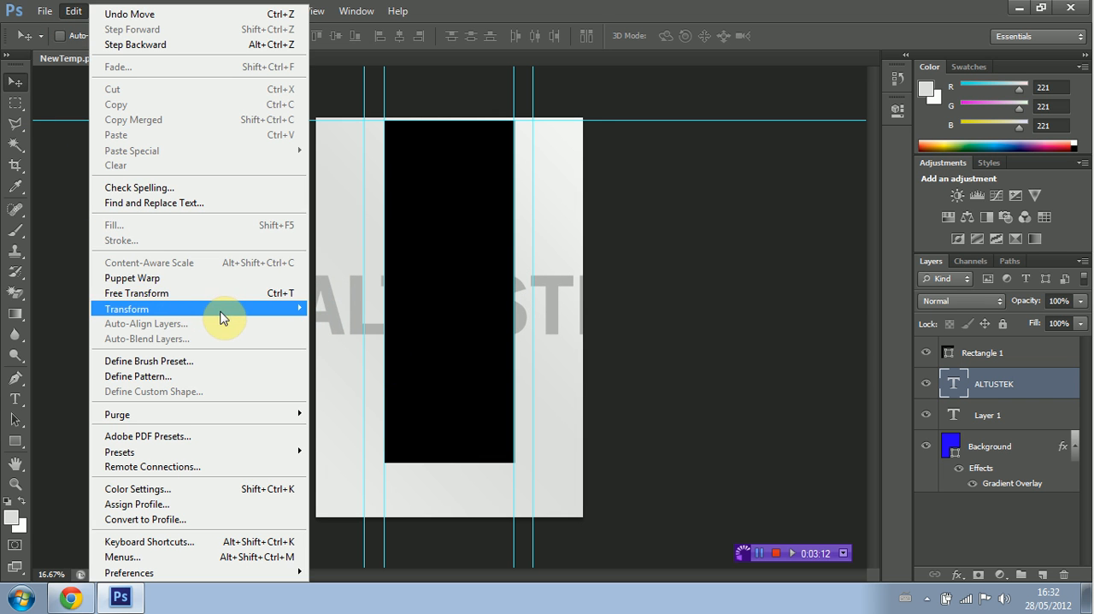
mouse_move(219, 310)
click(356, 331)
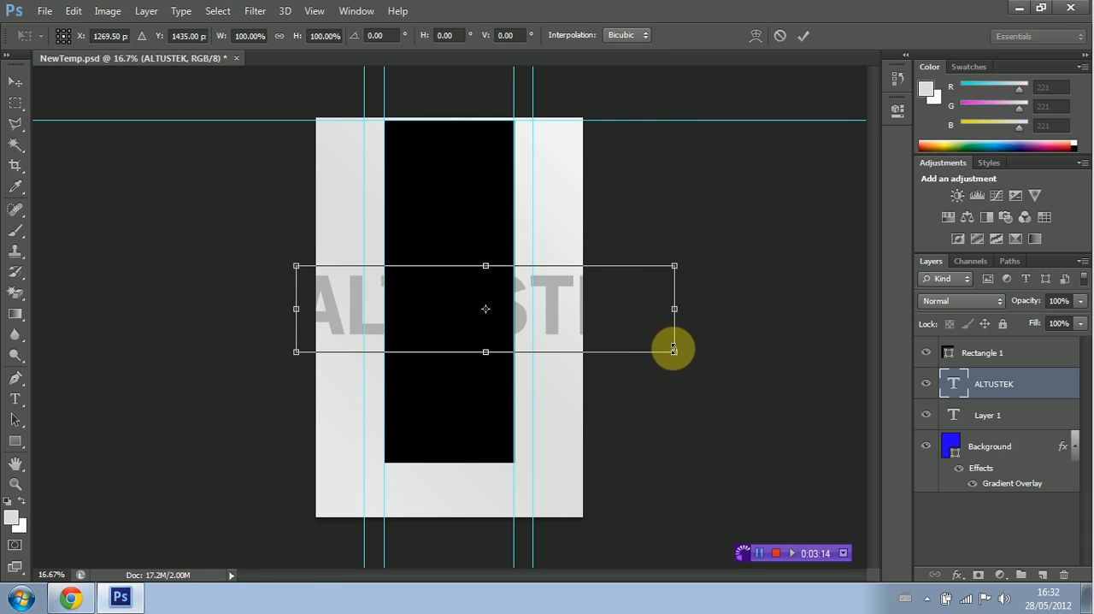
drag(675, 351, 681, 294)
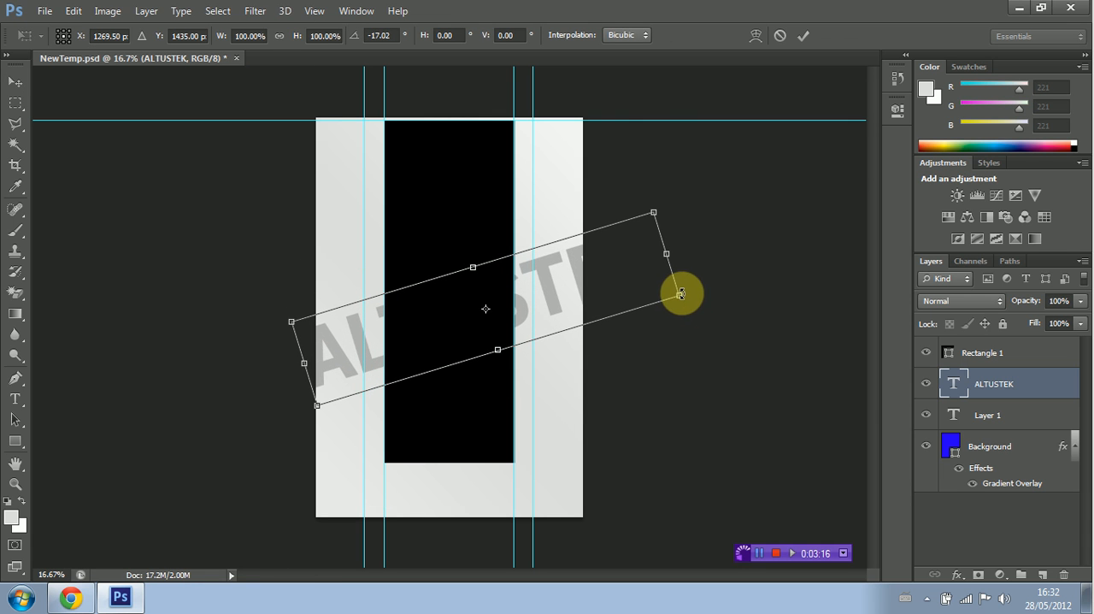
click(15, 82)
click(508, 227)
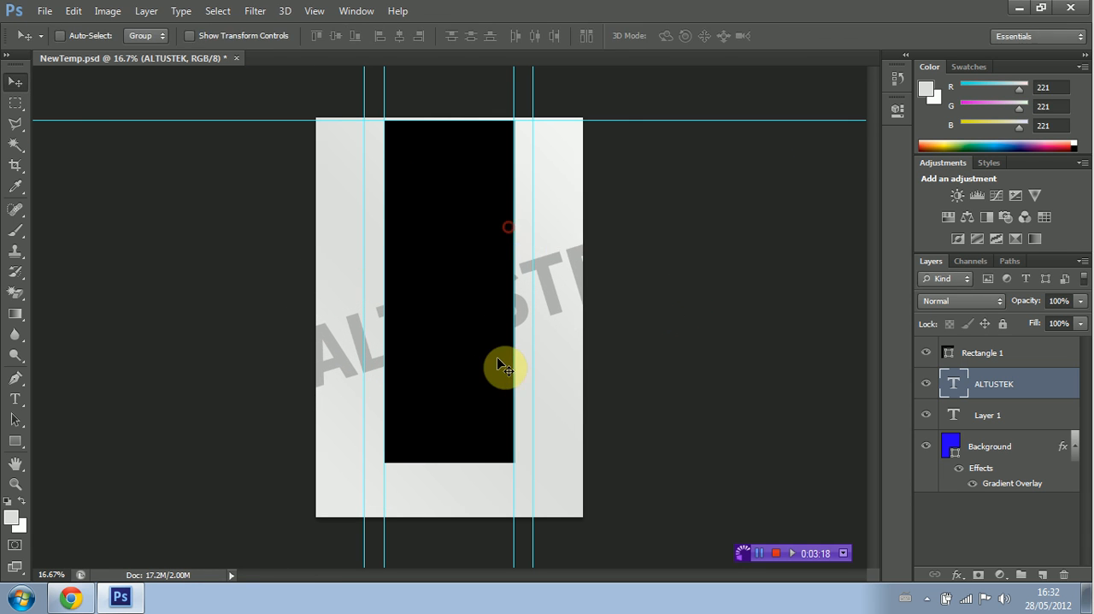
Step: Move the slanted ALTUSTEK text up and make three copies of it, spaced evenly down to the canvas's lower edge
drag(393, 333, 374, 270)
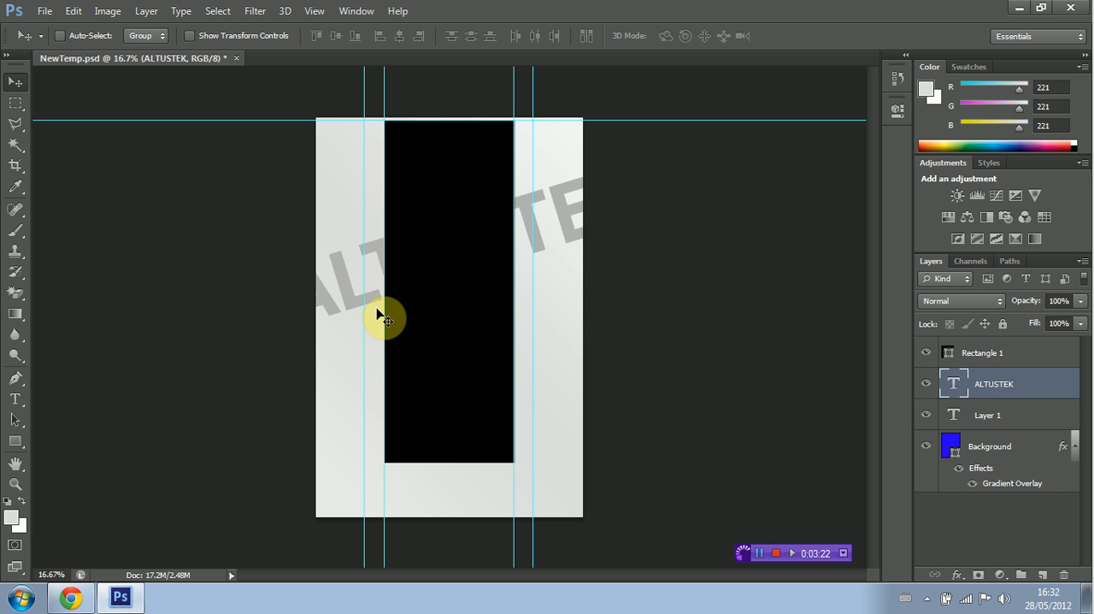
drag(356, 287, 362, 497)
drag(367, 521, 372, 531)
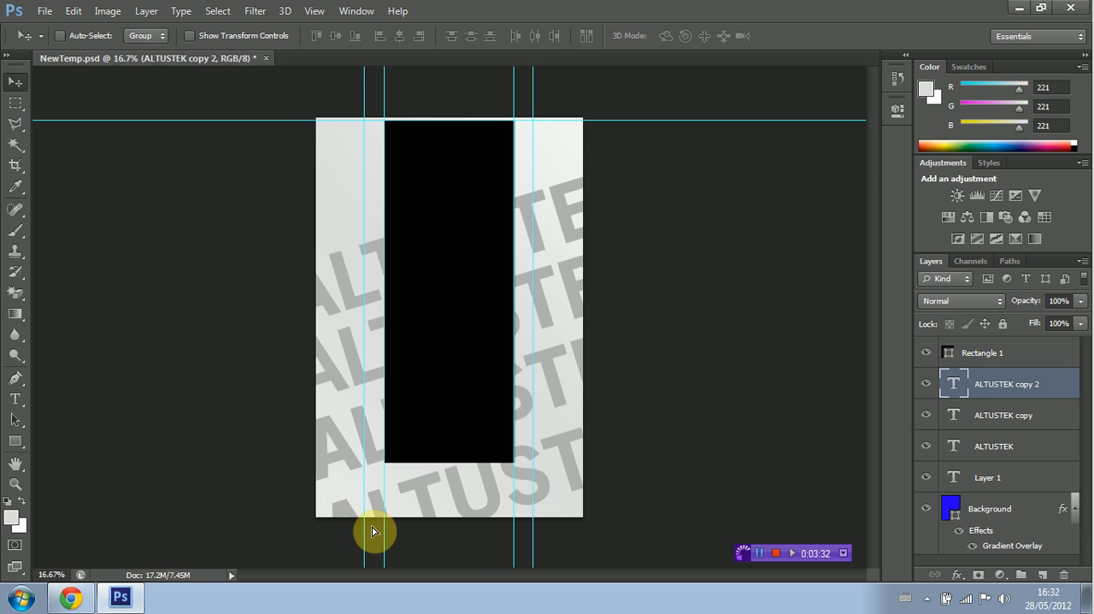
key(ctrl+j)
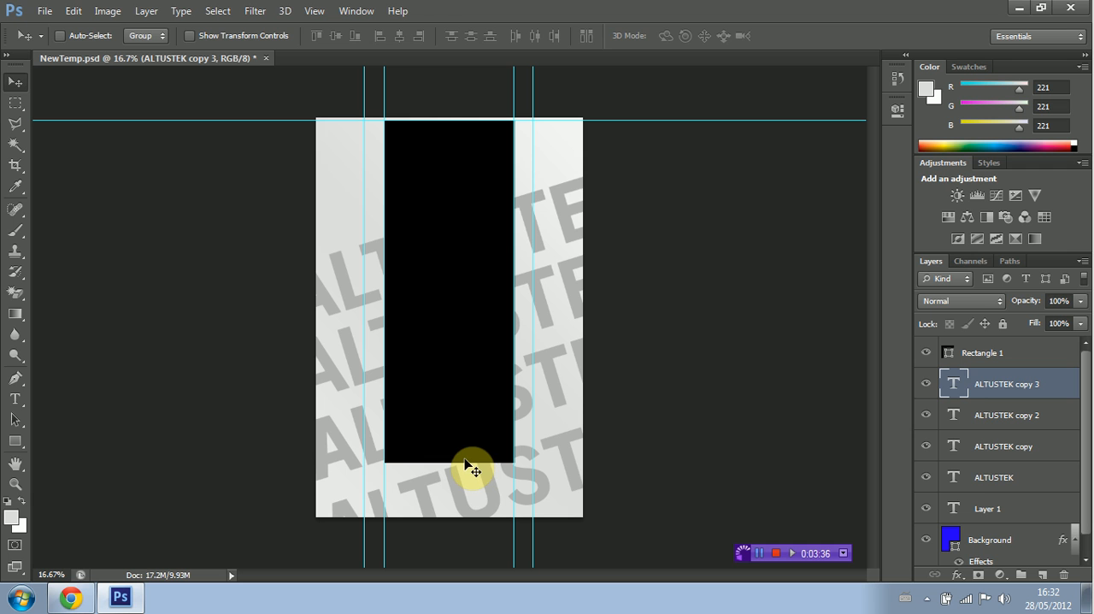
Step: Add a small ALTUSTEK text in OldSansBlack at 24 pt, to the left of the black rectangle's upper part
click(15, 483)
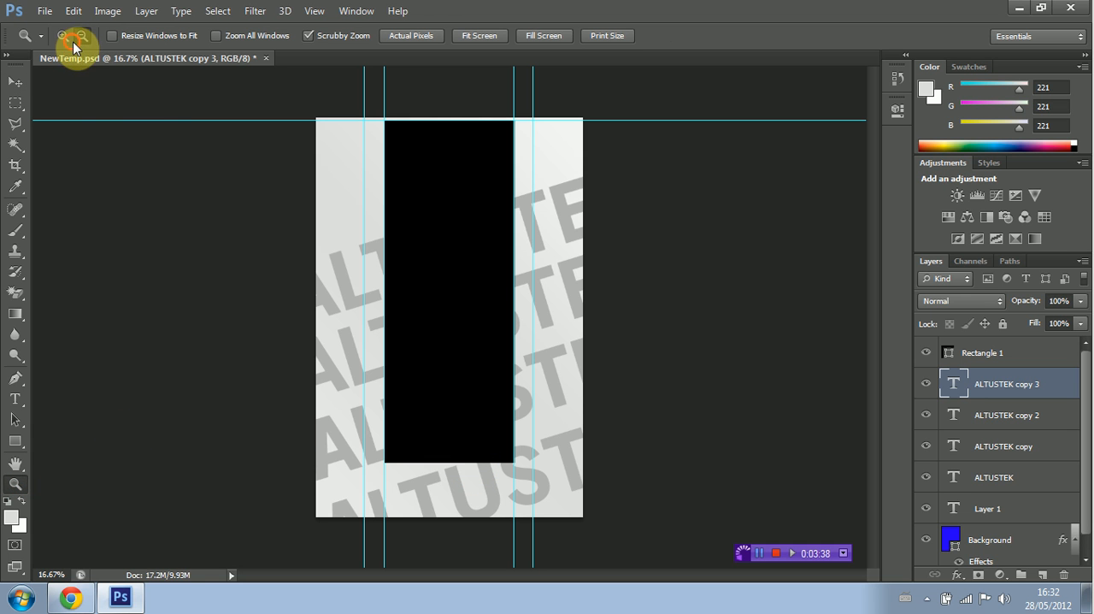
click(381, 136)
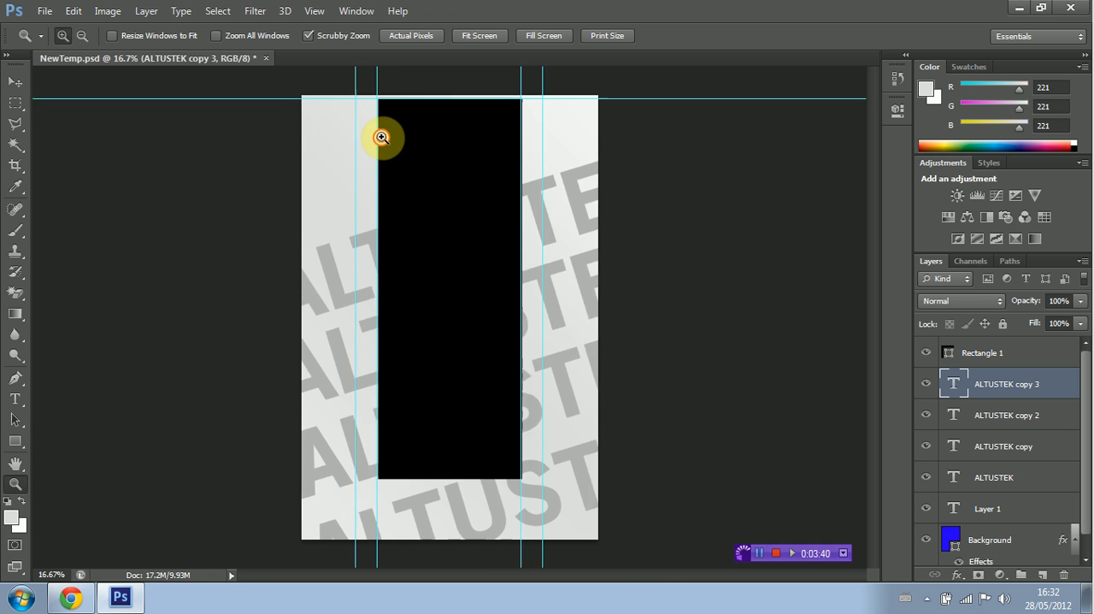
click(363, 126)
click(362, 124)
click(366, 126)
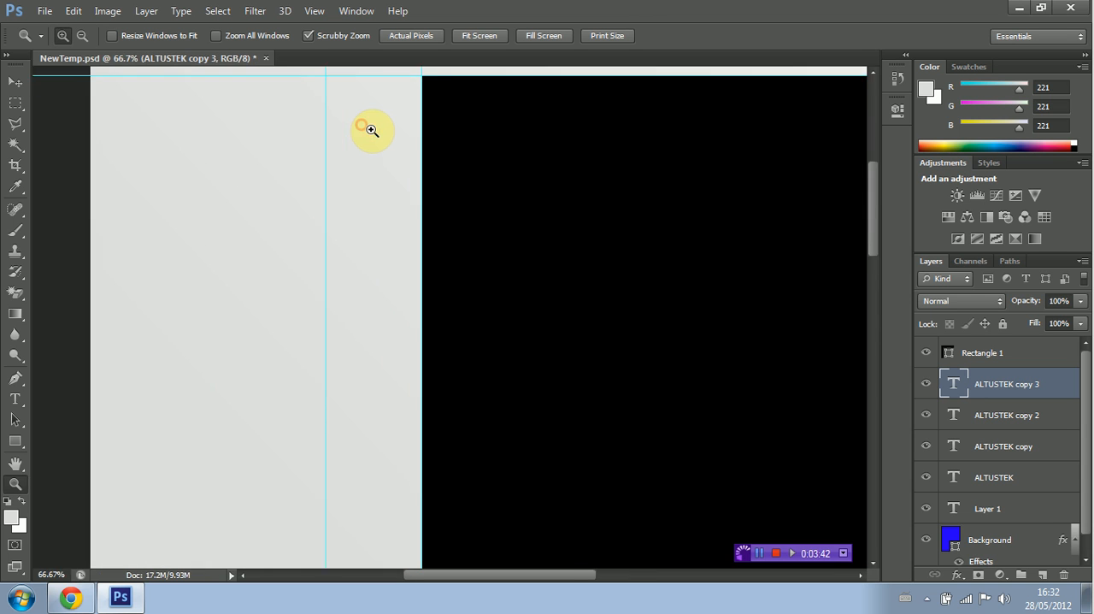
scroll(425, 254, up, 3)
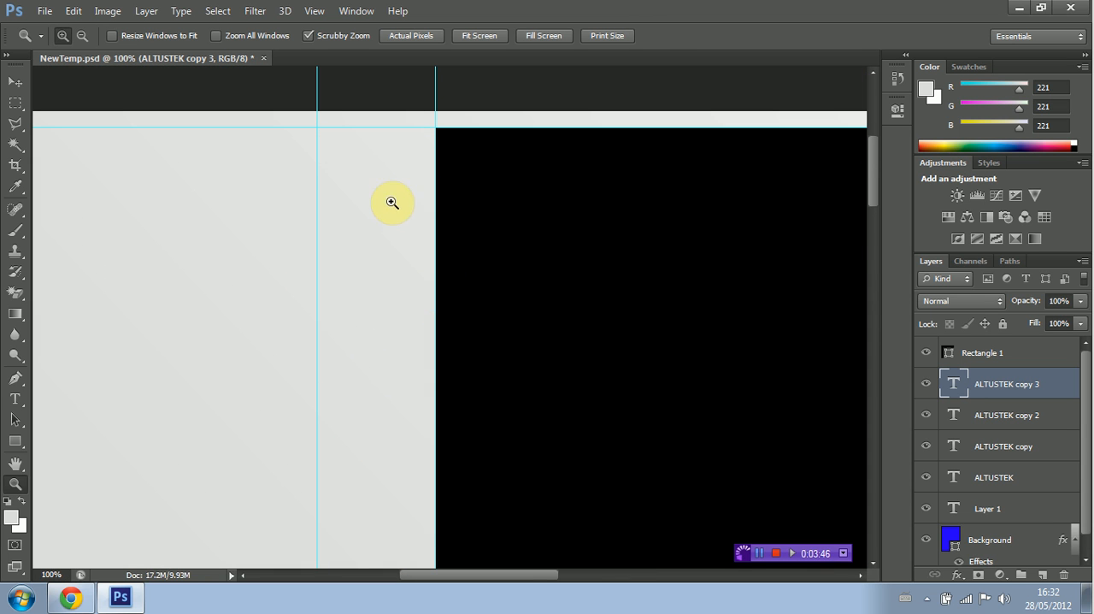
click(13, 397)
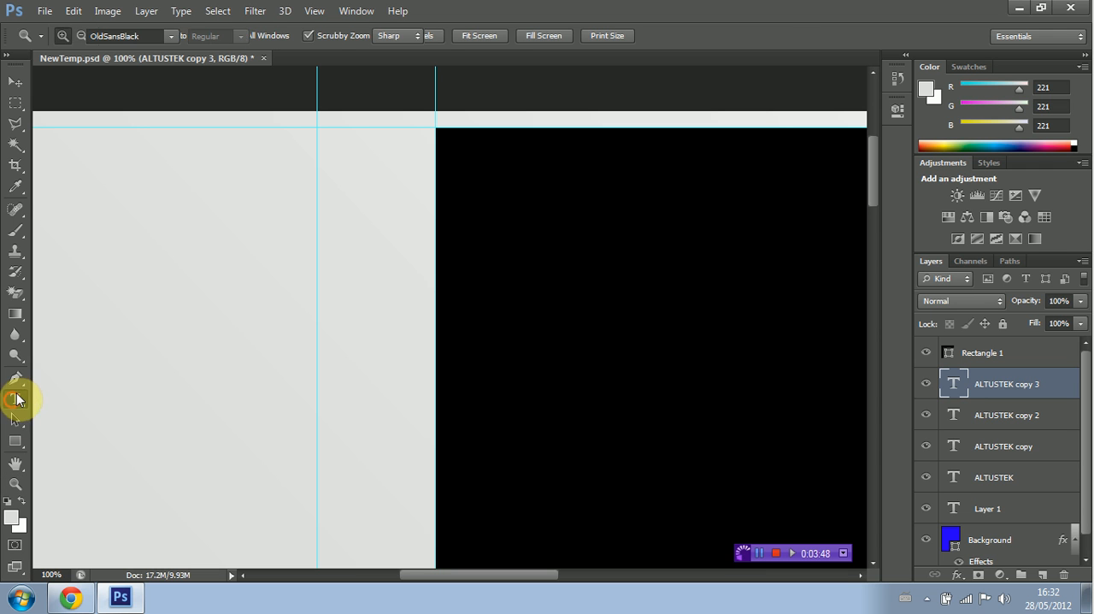
click(115, 288)
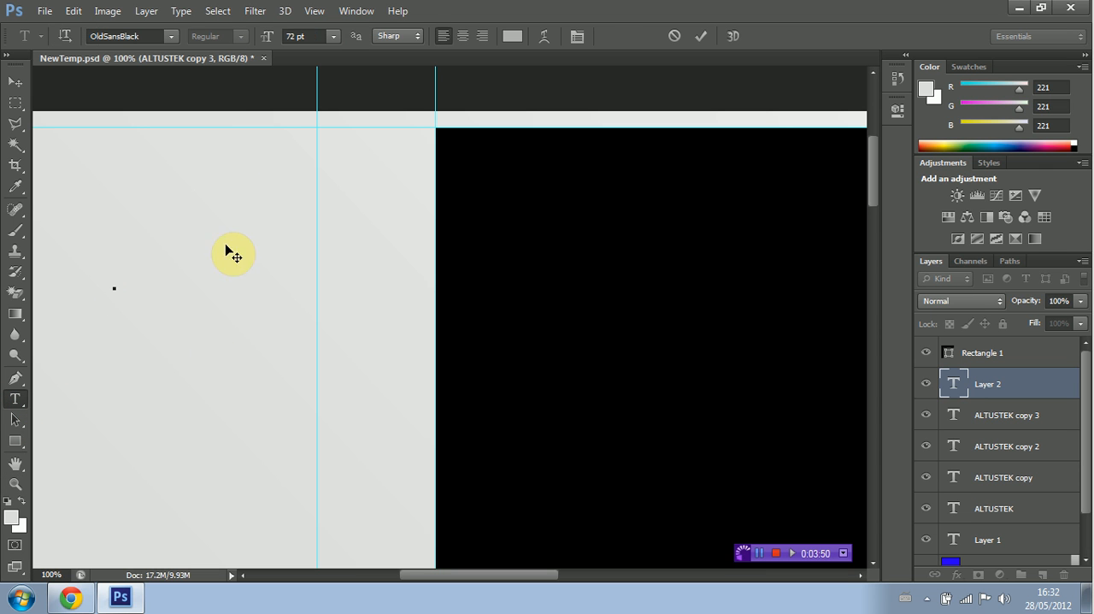
click(339, 37)
click(340, 218)
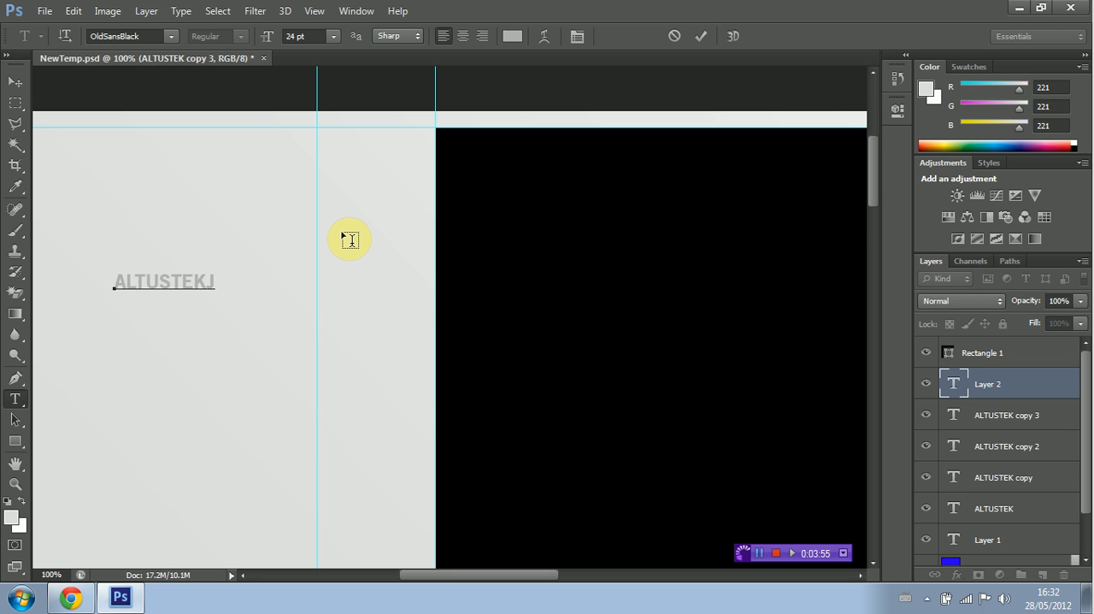
Step: Recolour the small ALTUSTEK text to RGB 124, 124, 124 and place it between the left pair of vertical guides near the rectangle's upper corner
drag(115, 280, 210, 282)
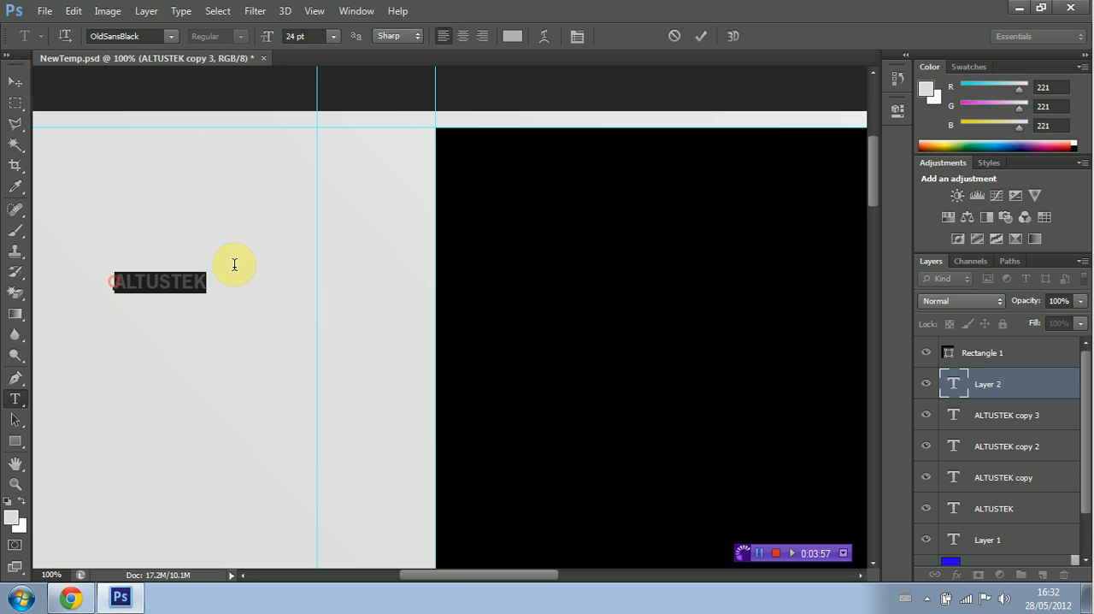
click(513, 36)
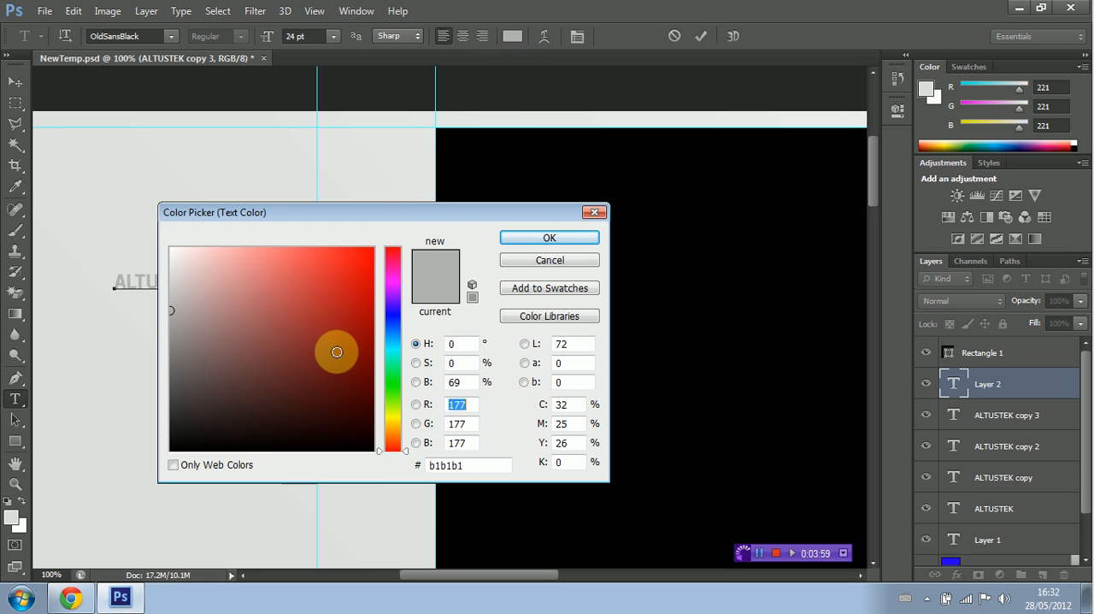
drag(184, 337, 158, 351)
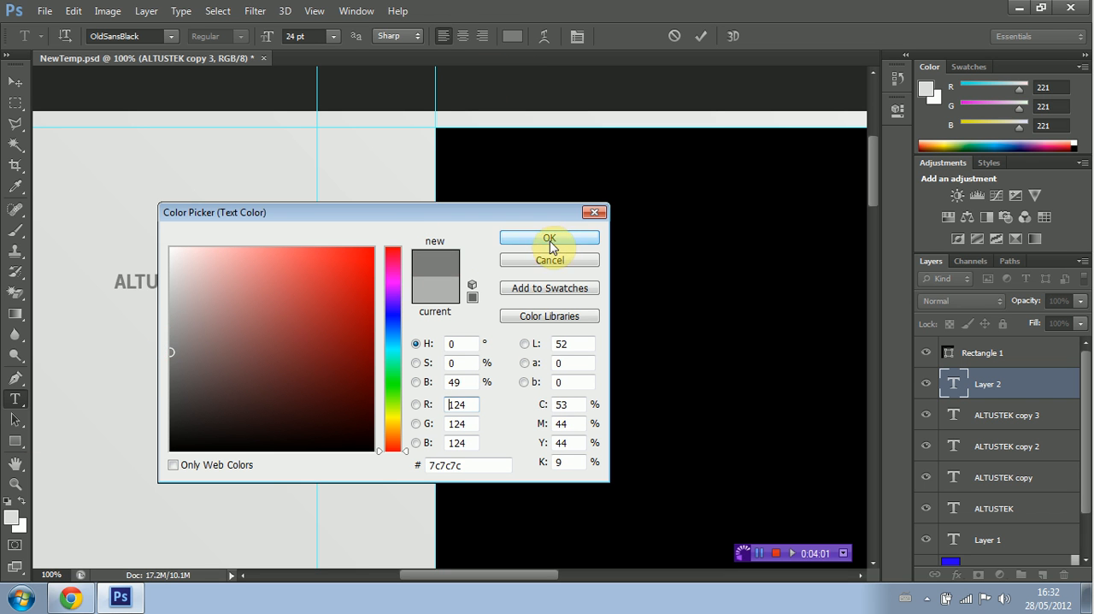
click(550, 238)
click(16, 81)
drag(188, 282, 403, 176)
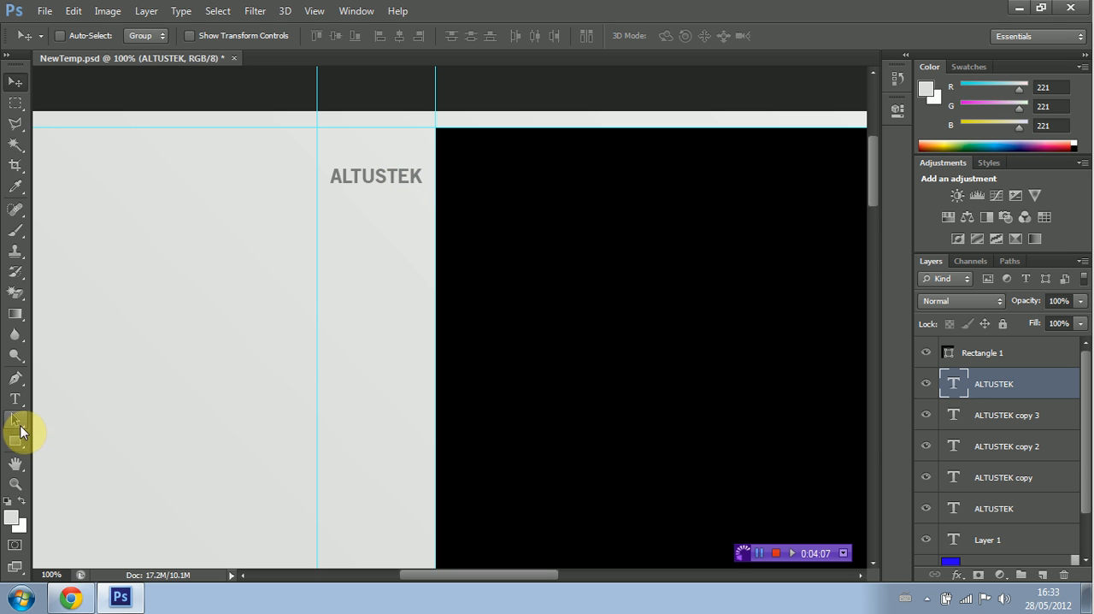
Step: Add the text LEARN EVERYTHING. in Segoe UI Light at 14 pt and place it directly below the small ALTUSTEK text
click(16, 401)
click(176, 315)
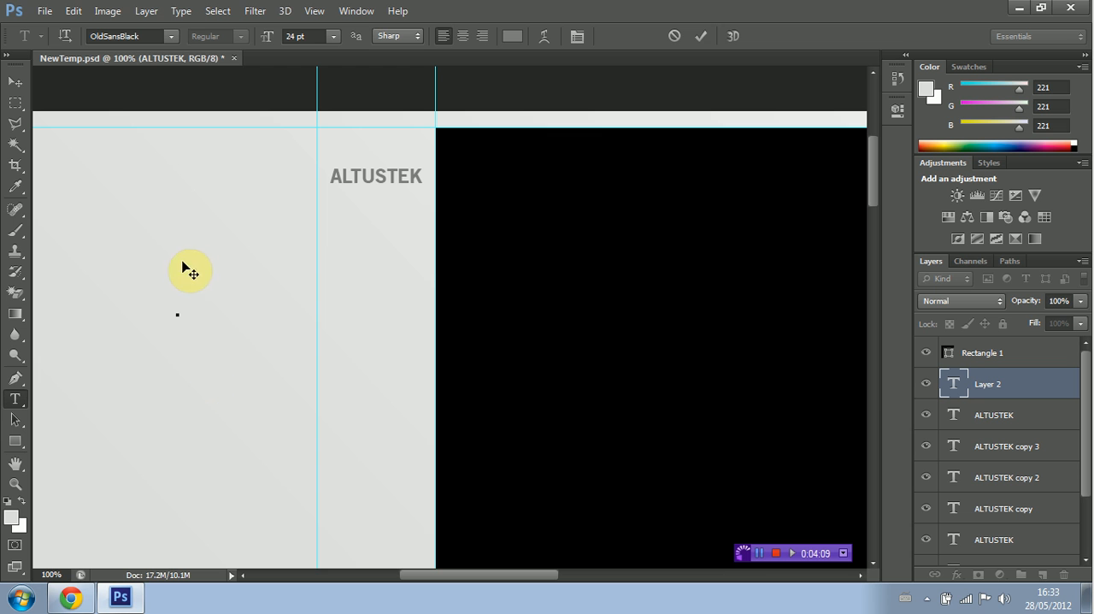
click(170, 36)
scroll(214, 152, down, 10)
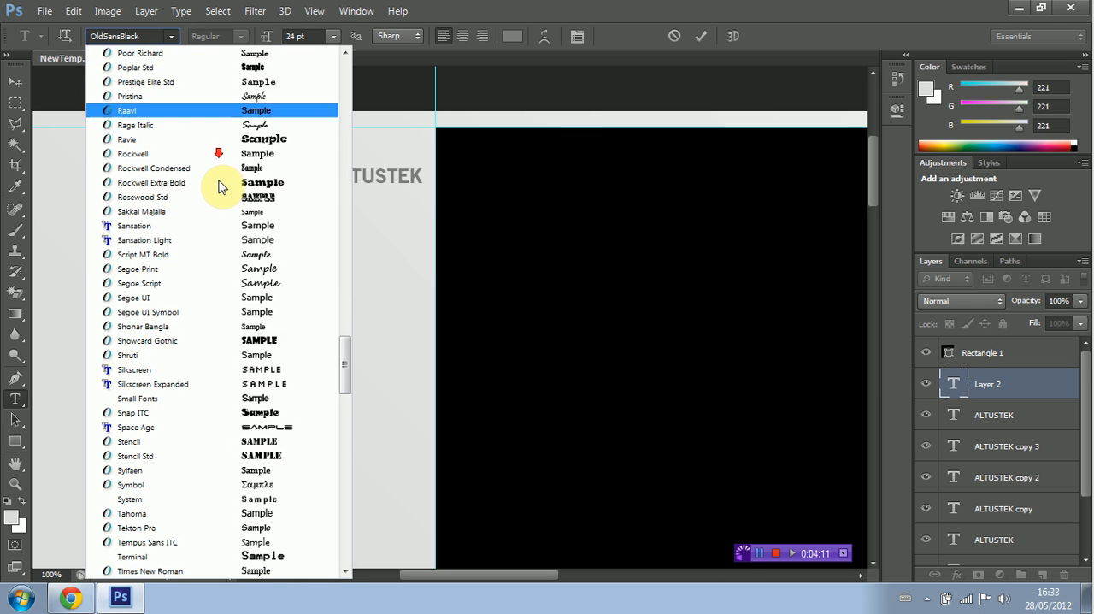
scroll(221, 188, up, 1)
click(226, 211)
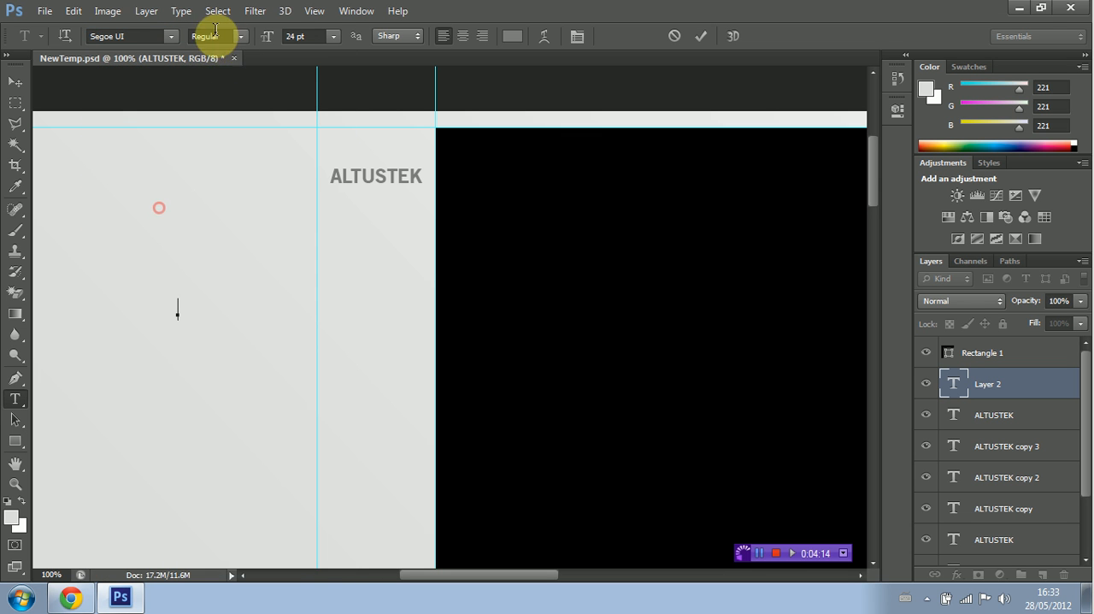
click(239, 37)
click(240, 51)
click(334, 36)
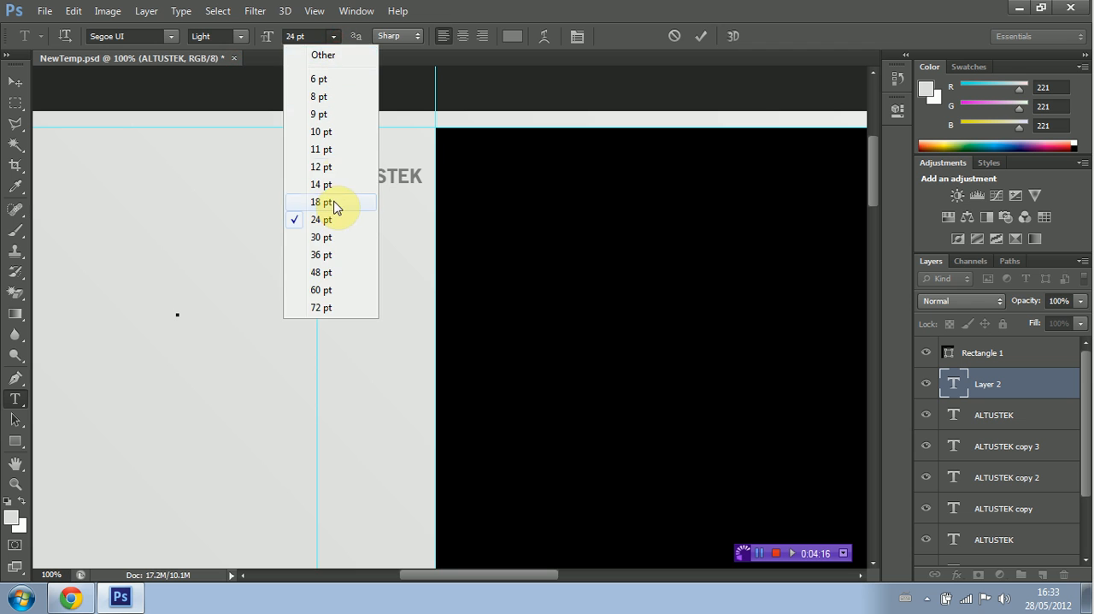
click(330, 186)
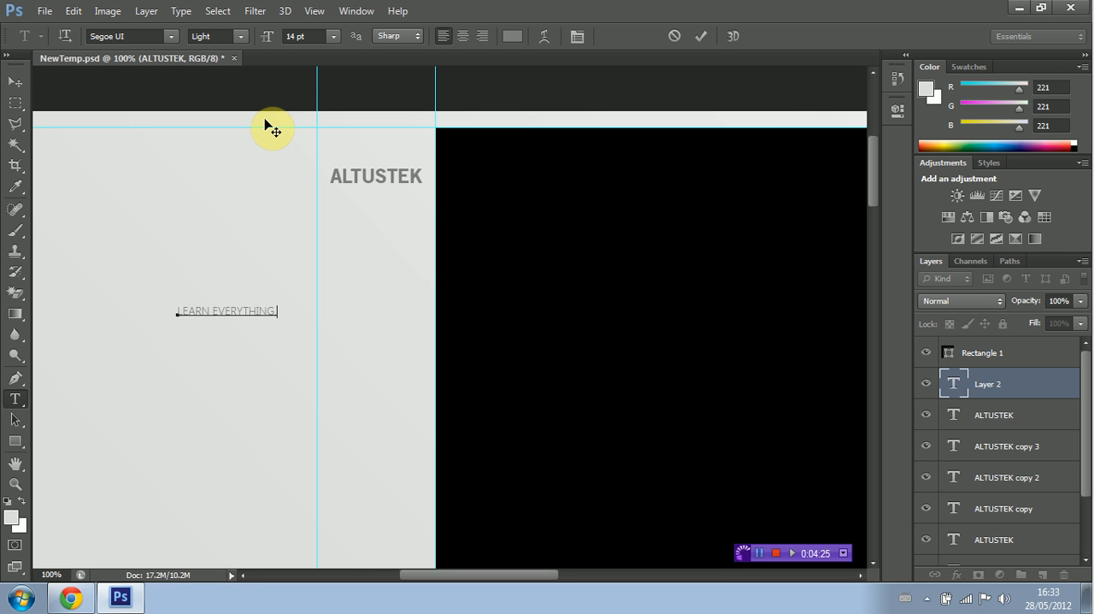
click(15, 81)
drag(233, 312, 381, 198)
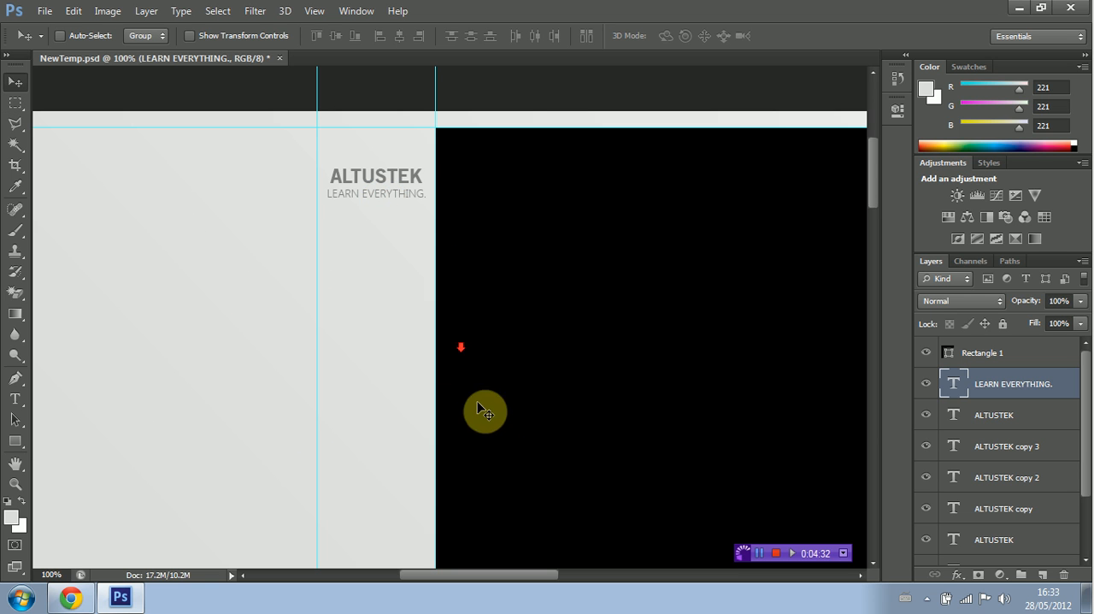
Step: Add the text -PHOTOSHOP in Segoe UI Light at 30 pt, to the right of the black rectangle's upper part
scroll(481, 406, down, 1)
drag(456, 579, 614, 571)
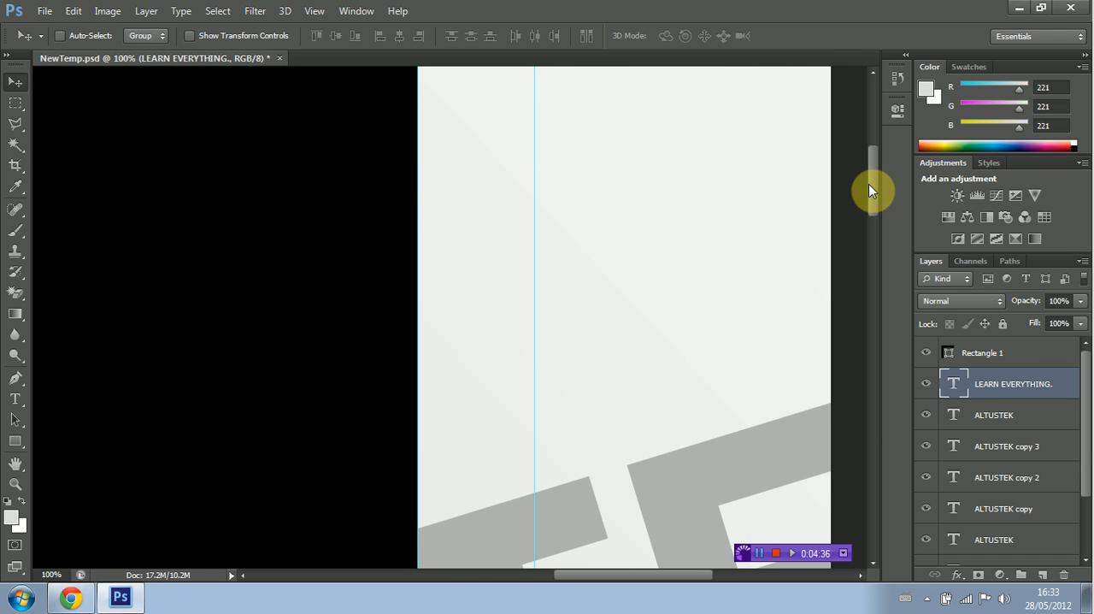
mouse_move(869, 185)
mouse_down()
mouse_move(868, 169)
mouse_move(865, 181)
mouse_up()
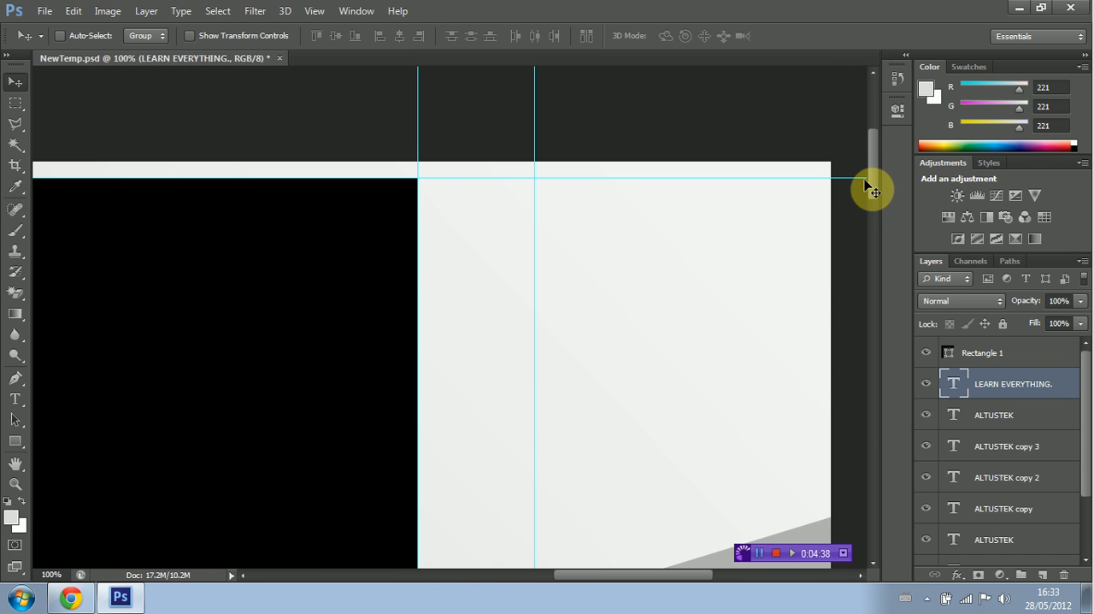
click(15, 398)
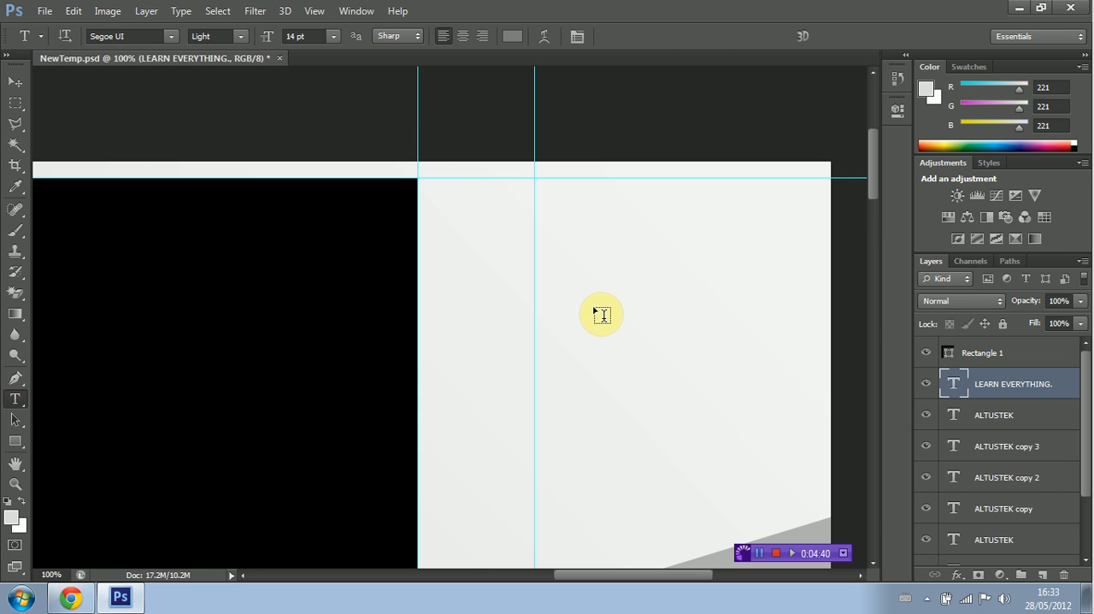
click(438, 280)
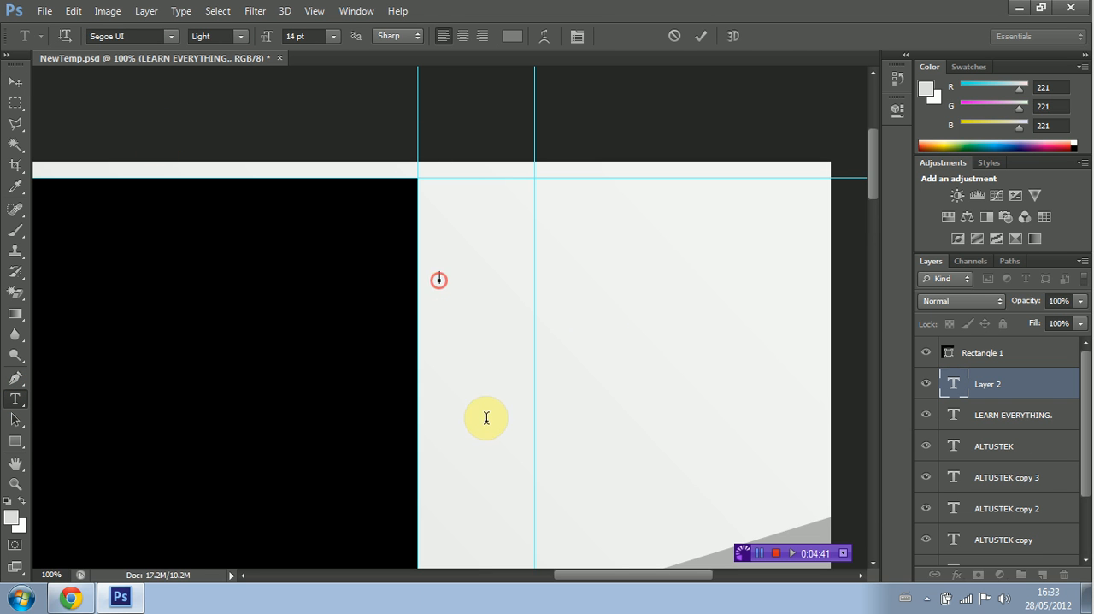
click(332, 36)
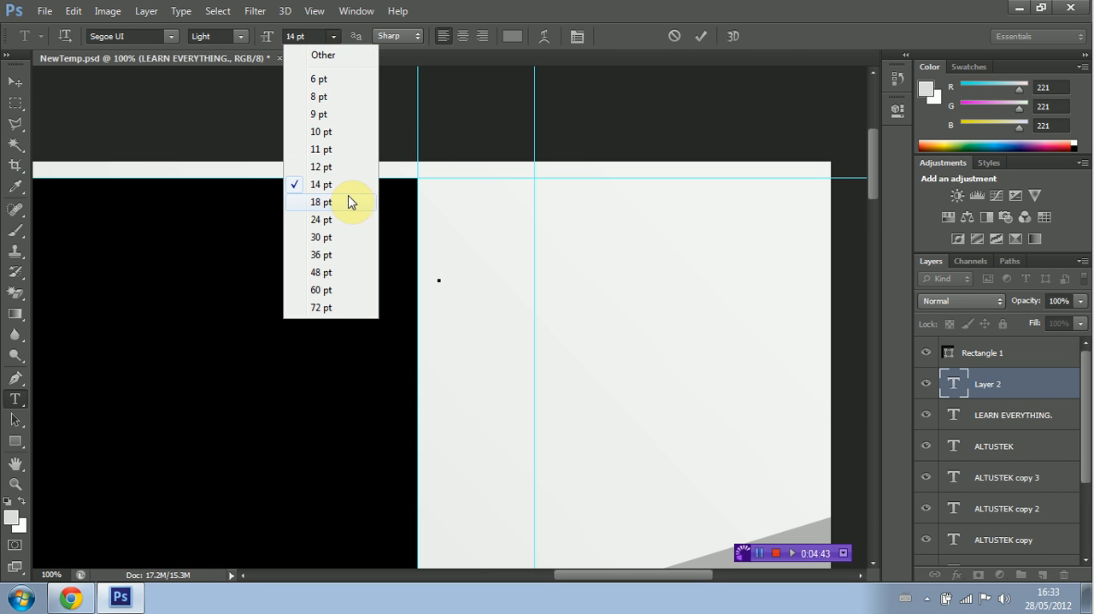
click(342, 240)
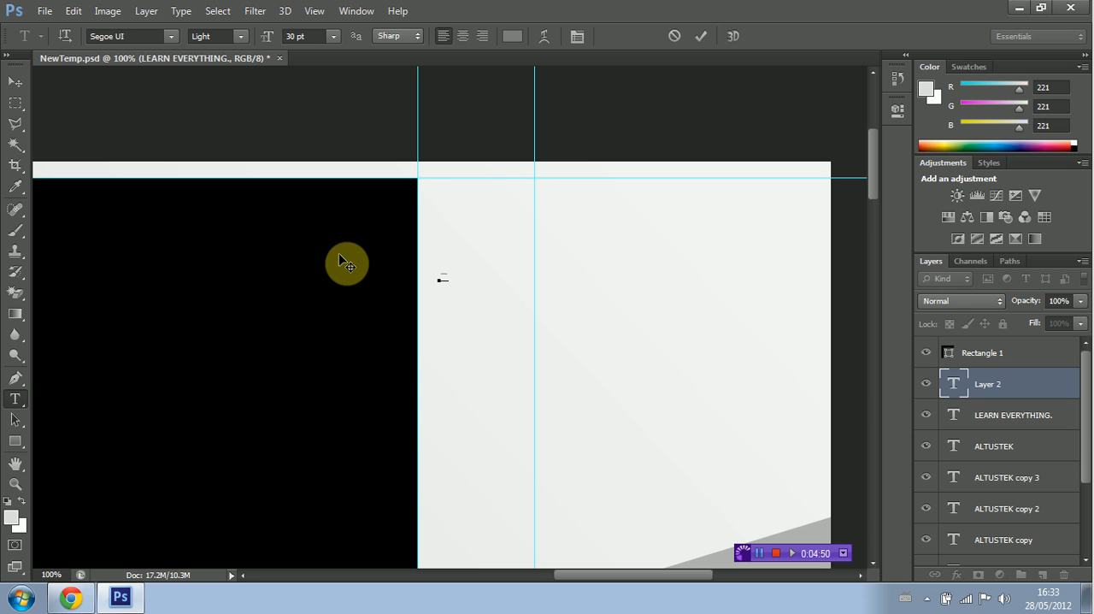
text(PH OTOSHOP)
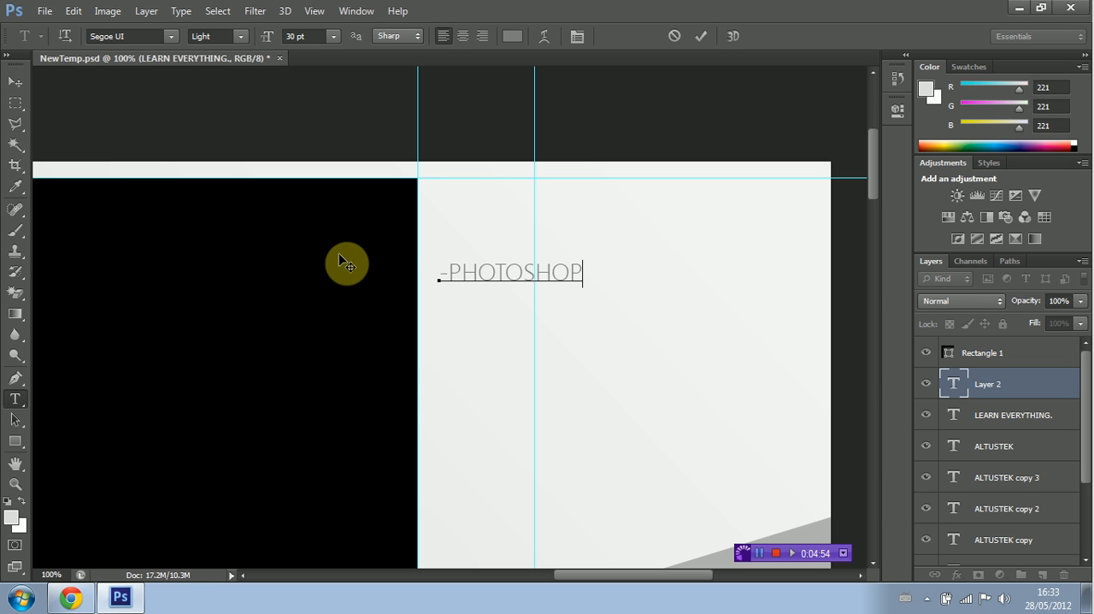
Step: Set the -PHOTOSHOP text to 18 pt and stack it with two copies between the right pair of vertical guides
drag(436, 271, 584, 271)
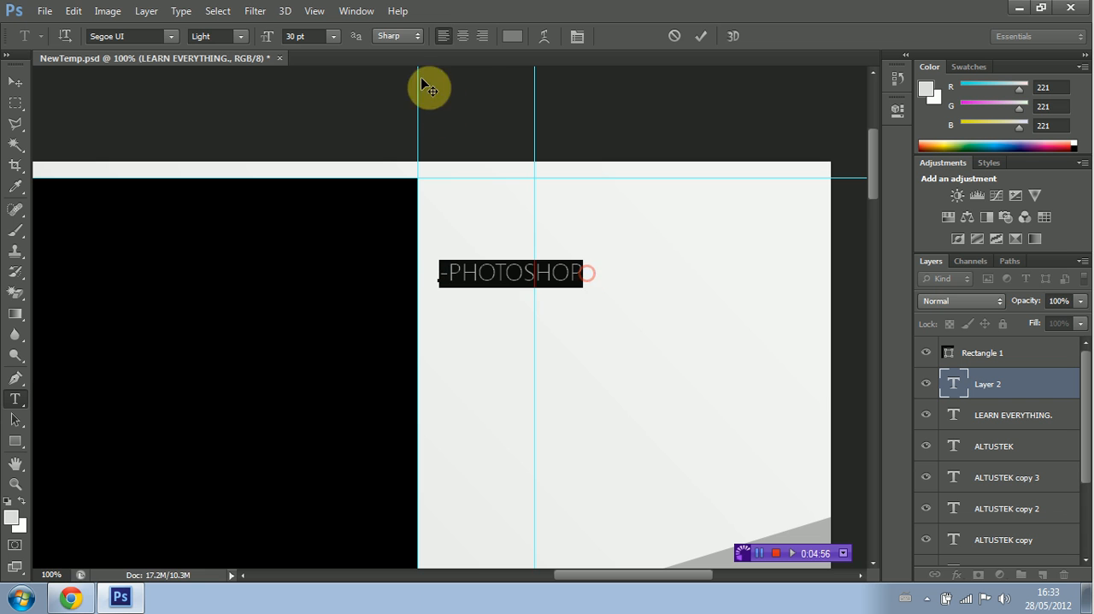
click(333, 37)
click(340, 202)
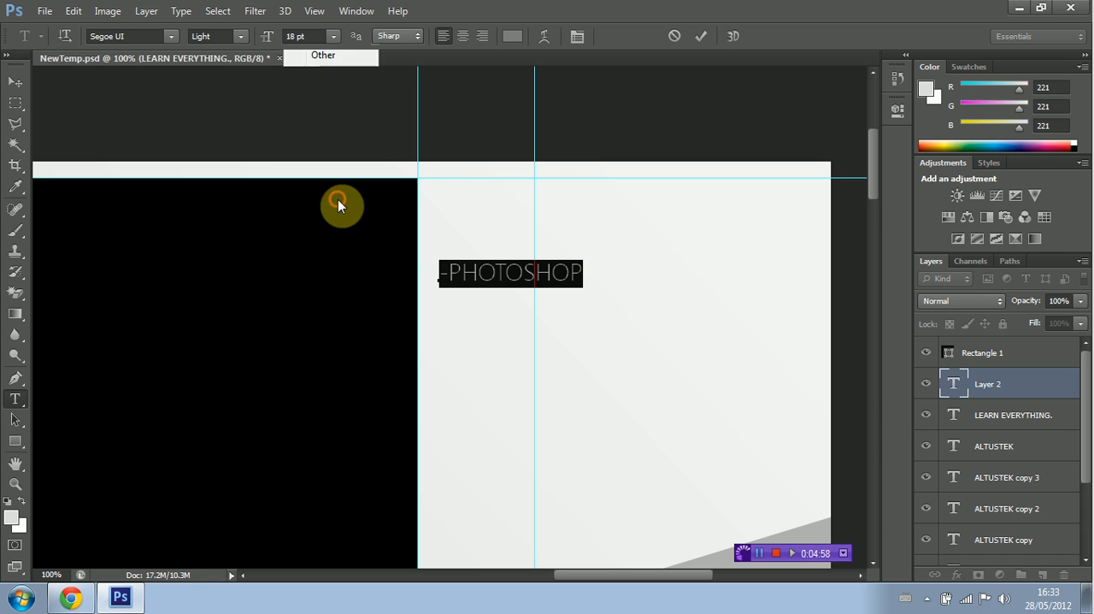
click(17, 82)
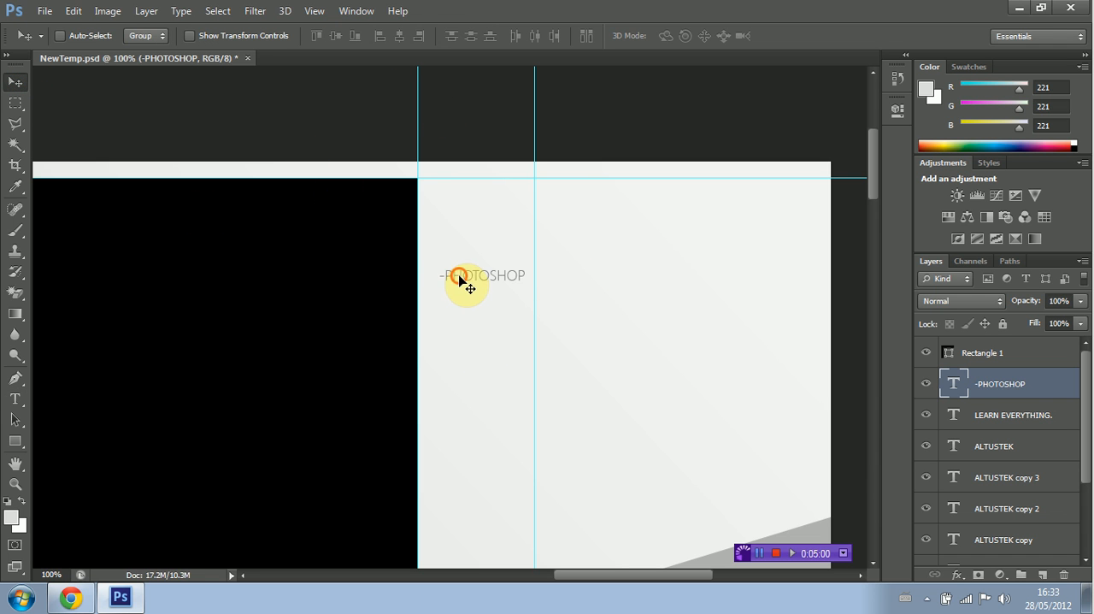
drag(458, 275, 554, 287)
Step: Change the middle copy of the -PHOTOSHOP text to -SKETCHUP and the lowest copy to -ILLUSTRATOR
click(15, 399)
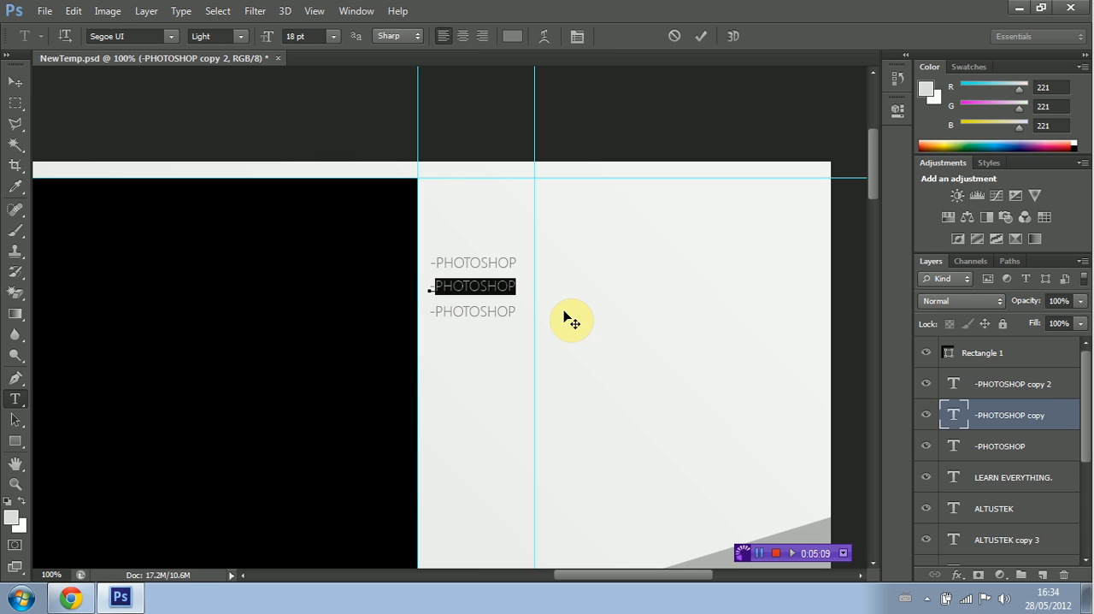
text(SKETCHUP)
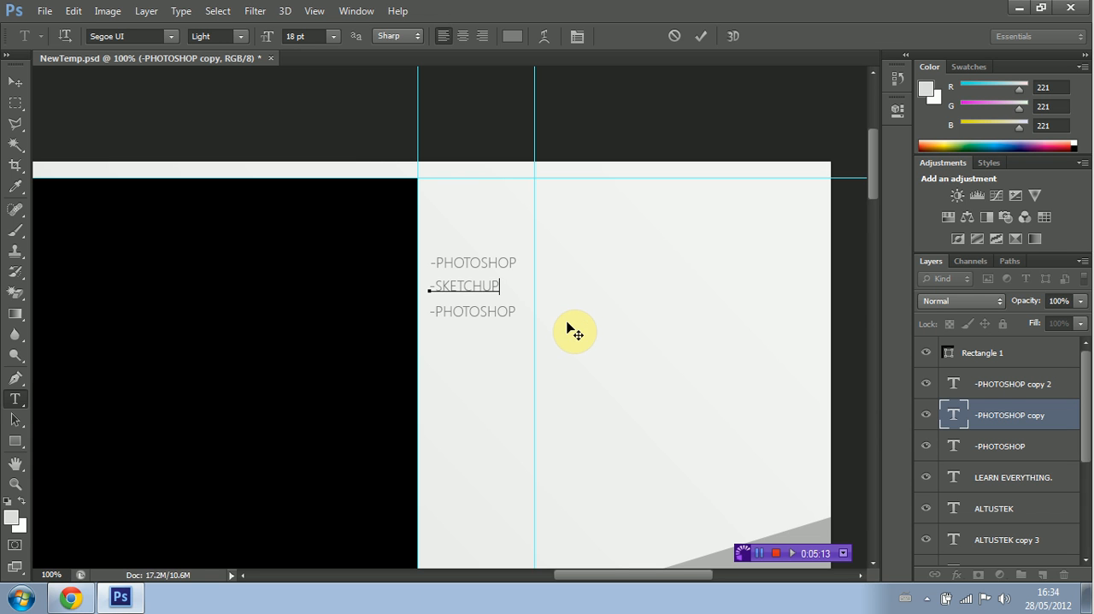
click(24, 382)
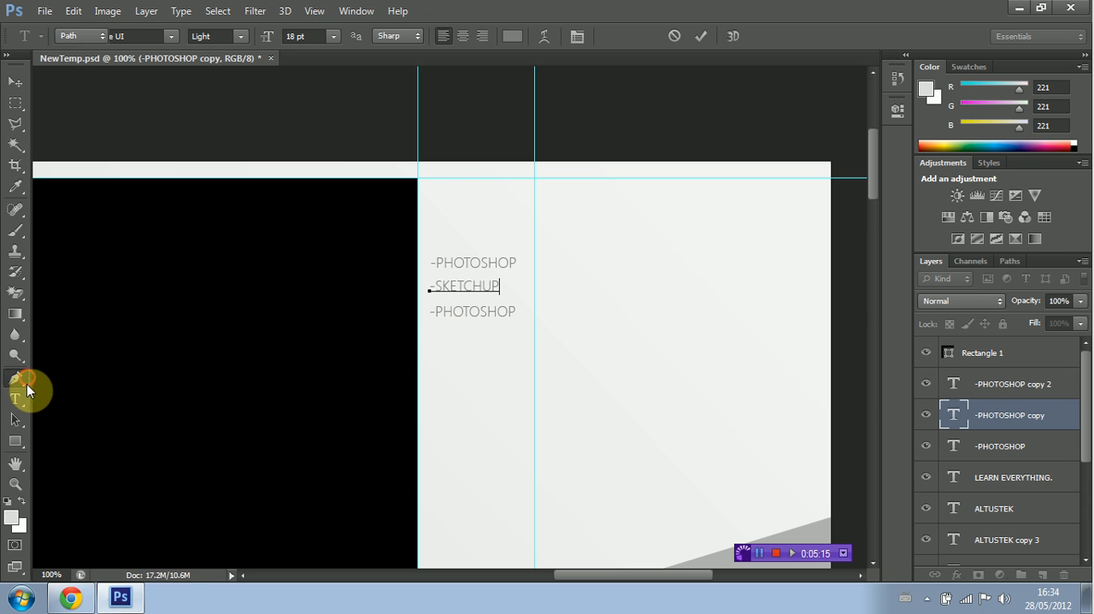
click(19, 398)
drag(437, 315, 518, 312)
key(BackSpace)
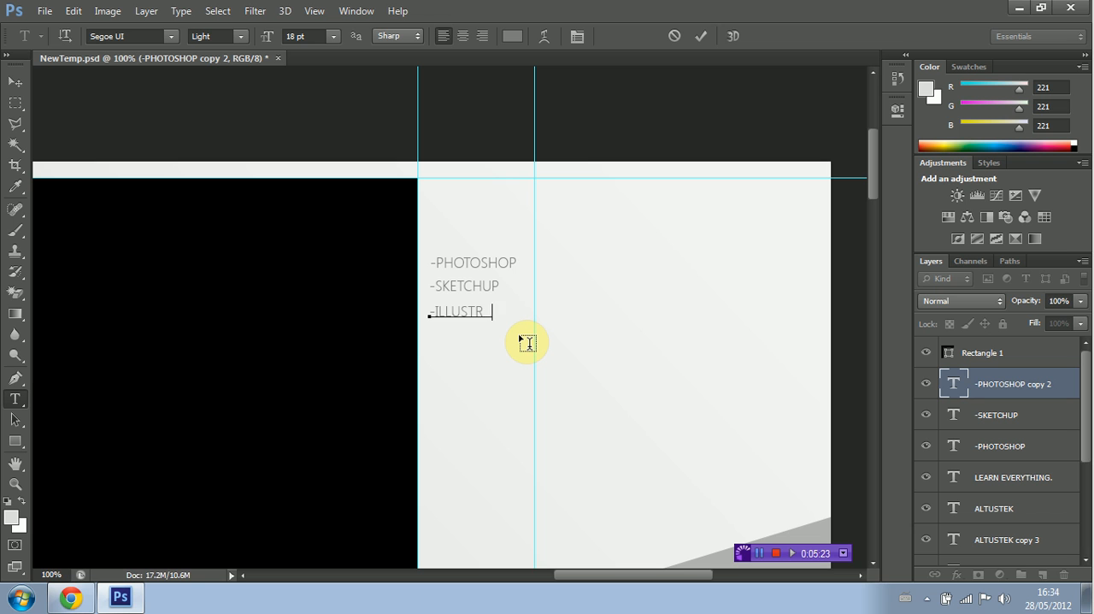
text(ILLUSTRATOR)
click(16, 82)
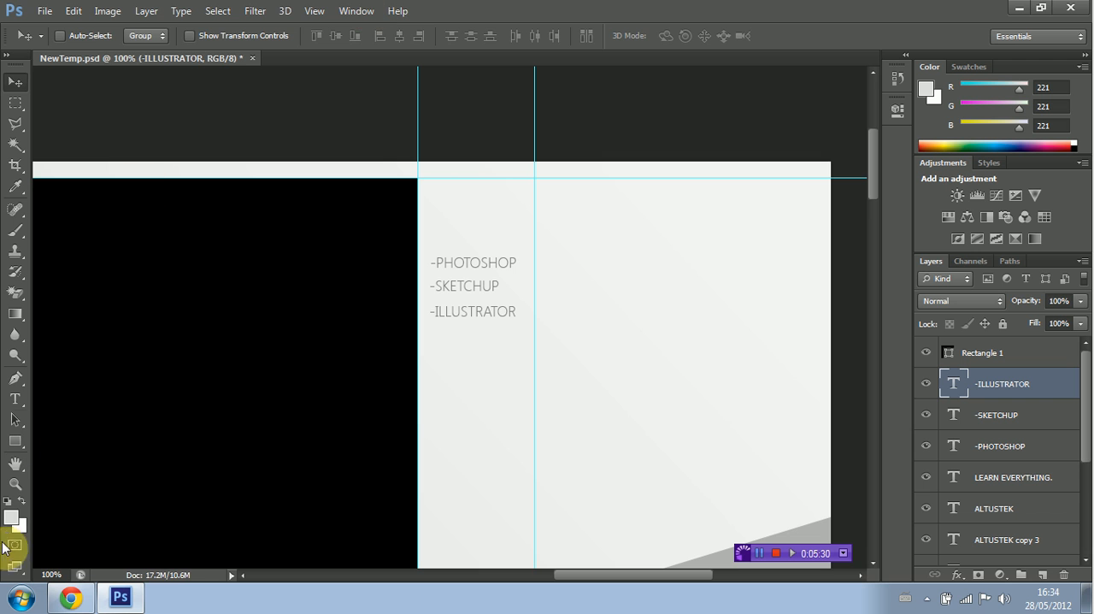
Step: Examine the whole background from the black rectangle's lower end up to the small texts beside its upper part
click(15, 484)
click(82, 35)
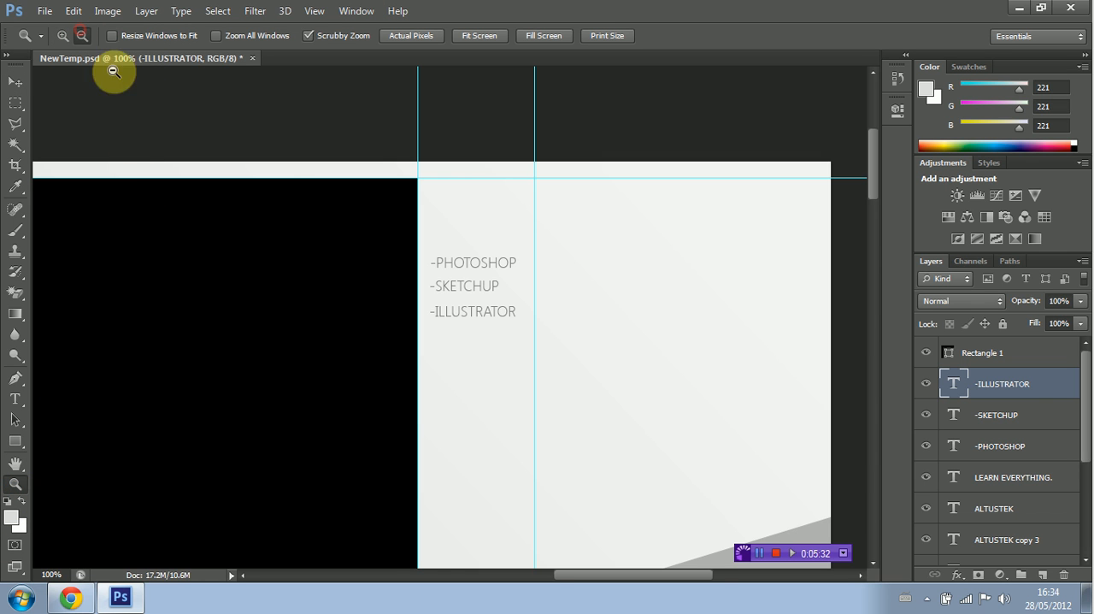
click(276, 183)
click(266, 213)
drag(538, 582, 501, 580)
scroll(488, 425, down, 3)
scroll(487, 425, down, 5)
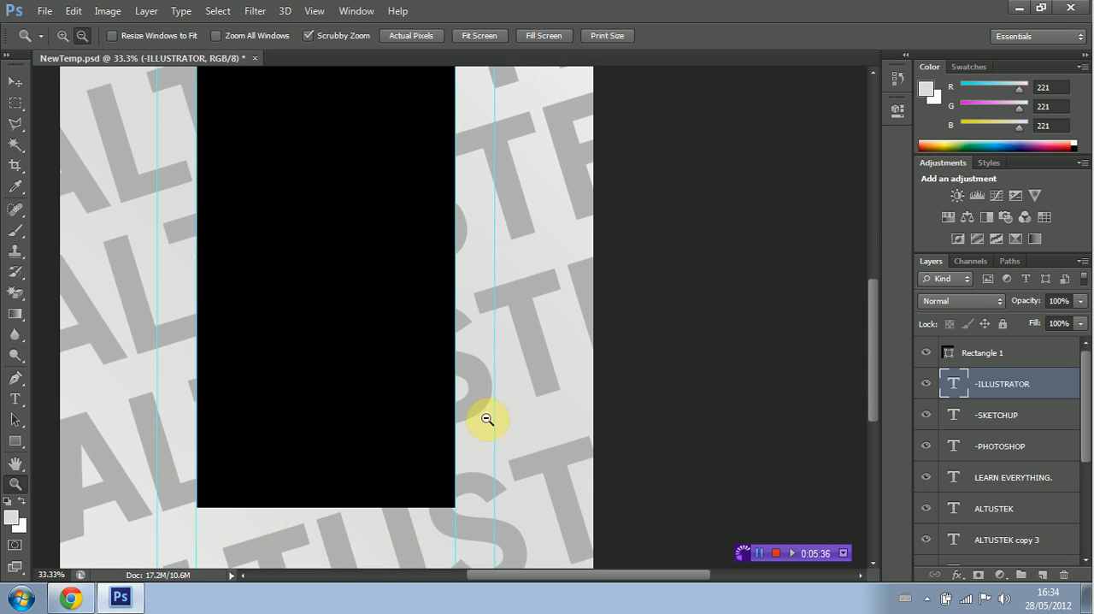
drag(870, 367, 876, 246)
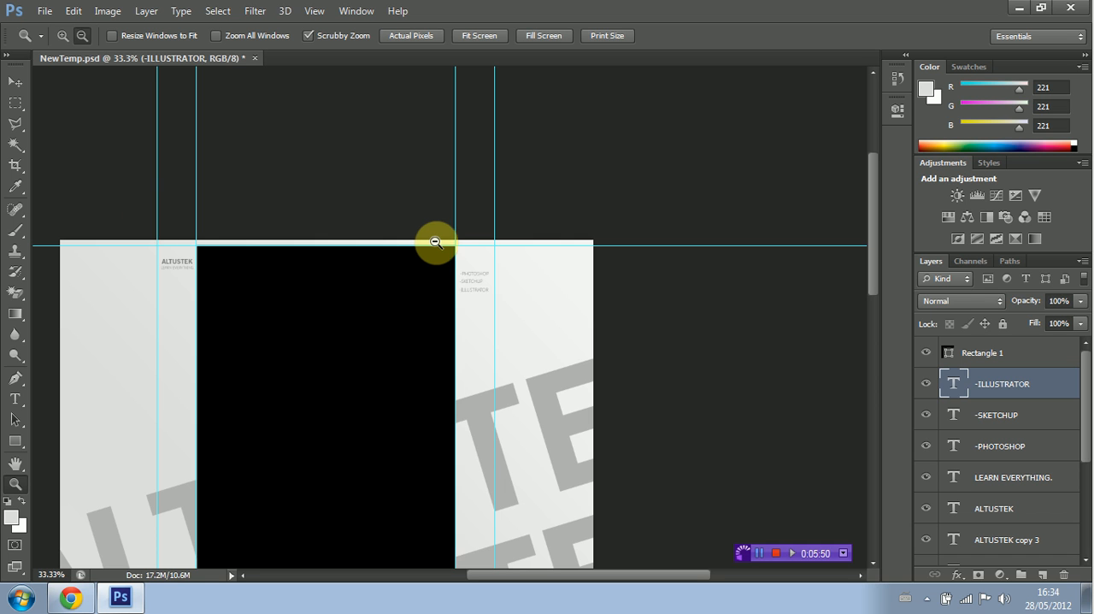
Step: Add another ALTUSTEK text in Segoe UI Light at 12 pt, below the LEARN EVERYTHING. tagline
click(64, 36)
click(291, 239)
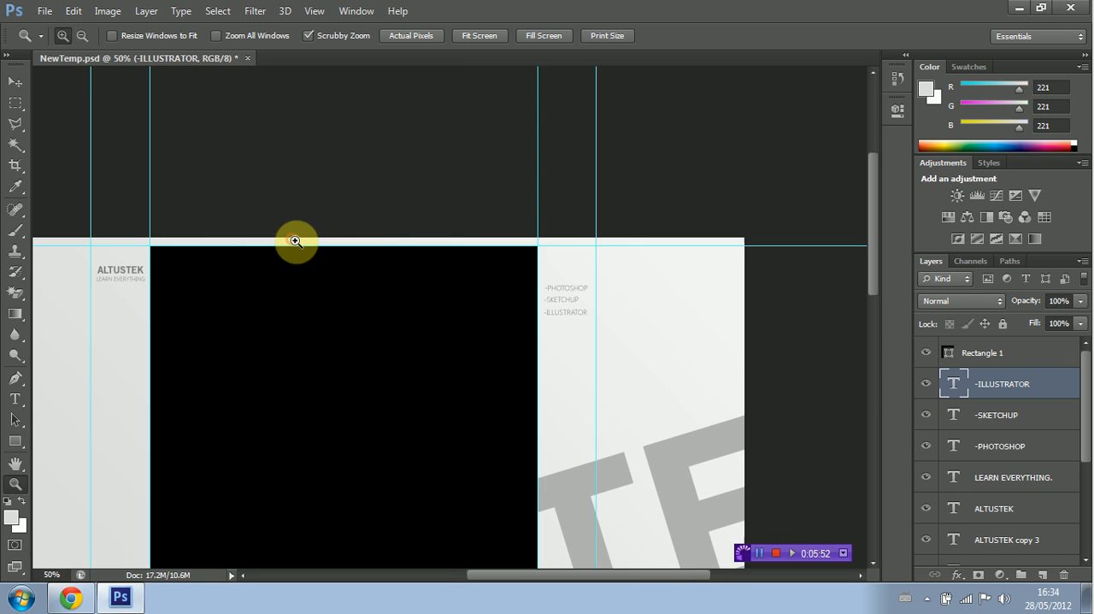
click(286, 241)
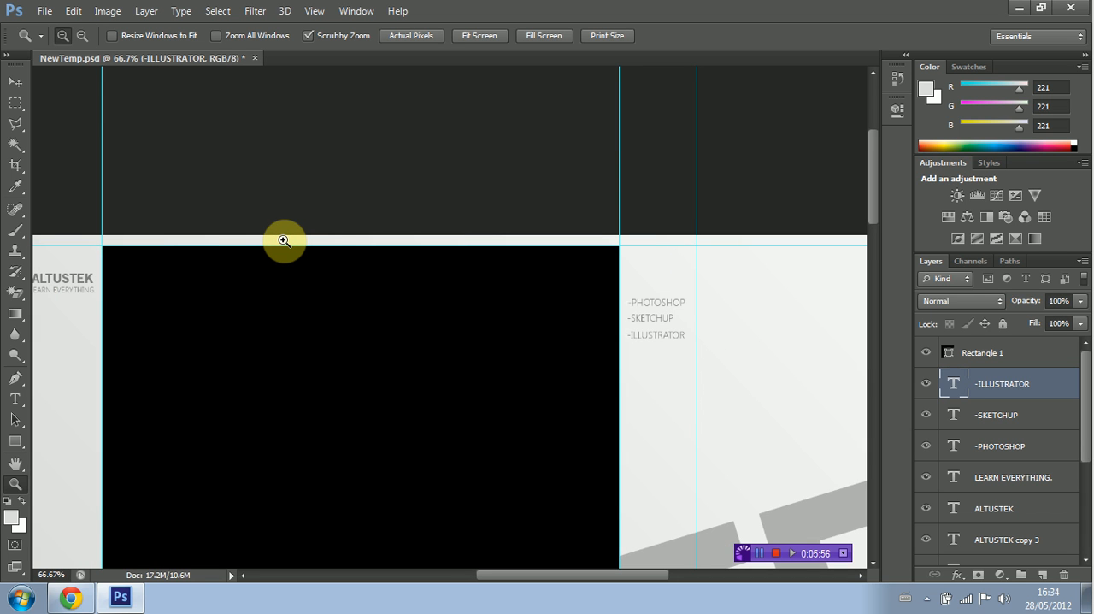
click(334, 237)
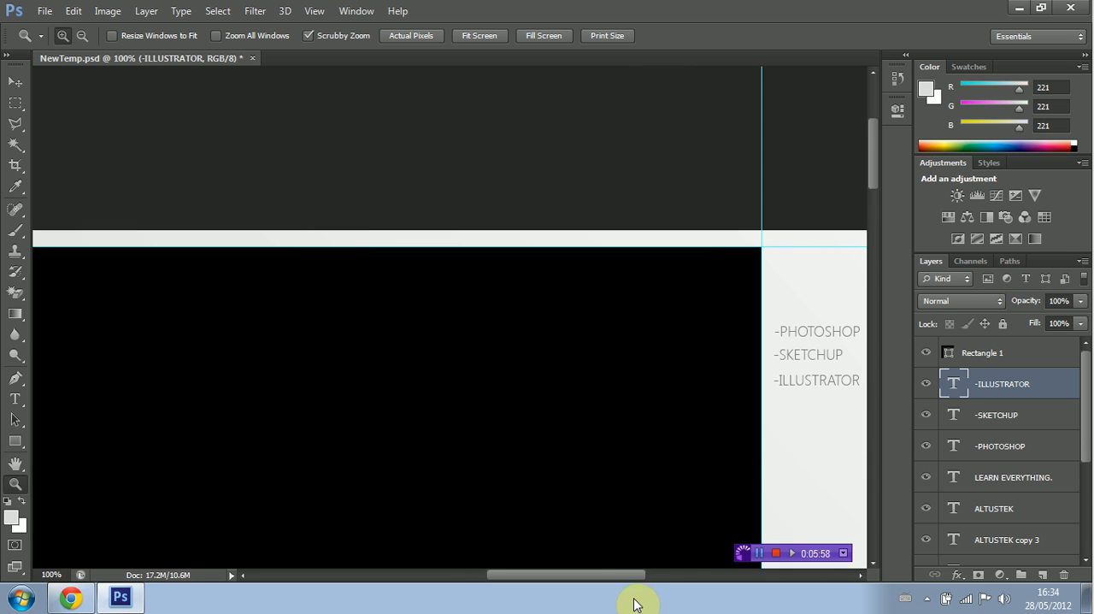
drag(612, 579, 547, 577)
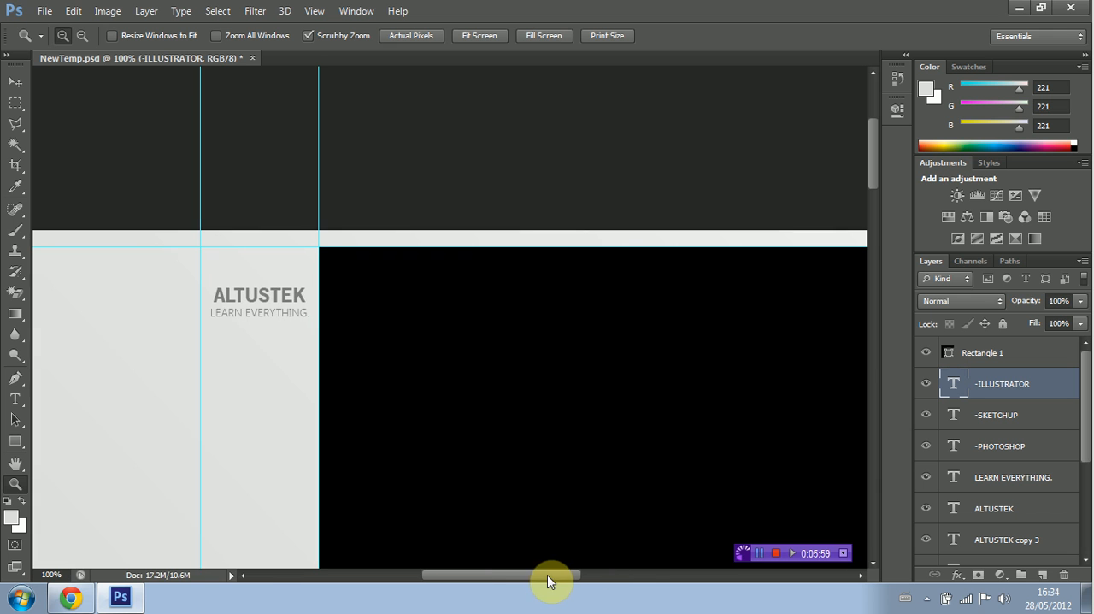
click(14, 398)
click(195, 410)
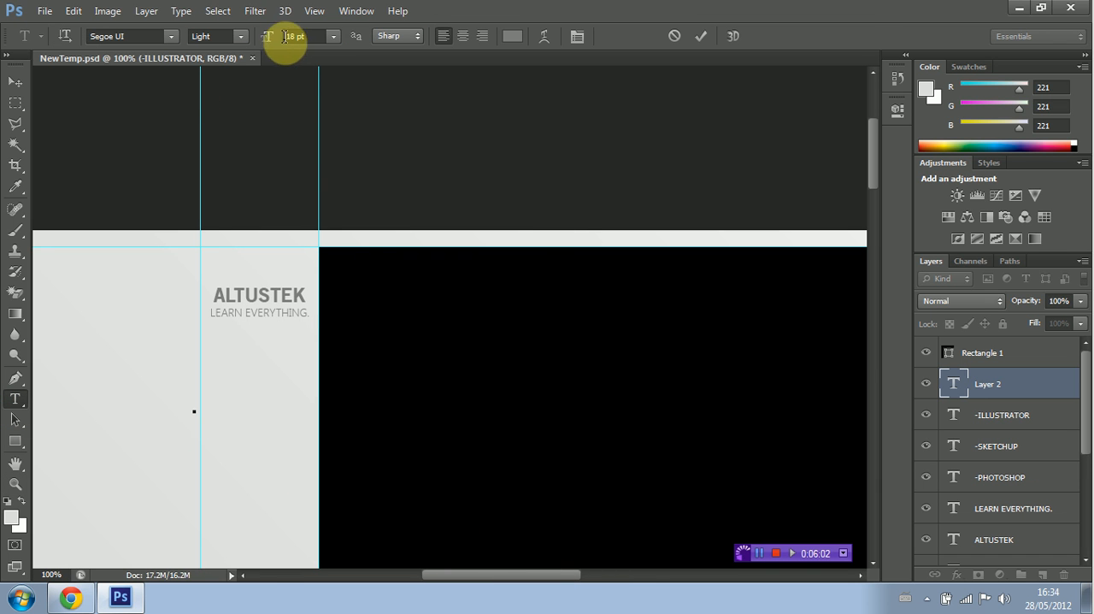
click(328, 39)
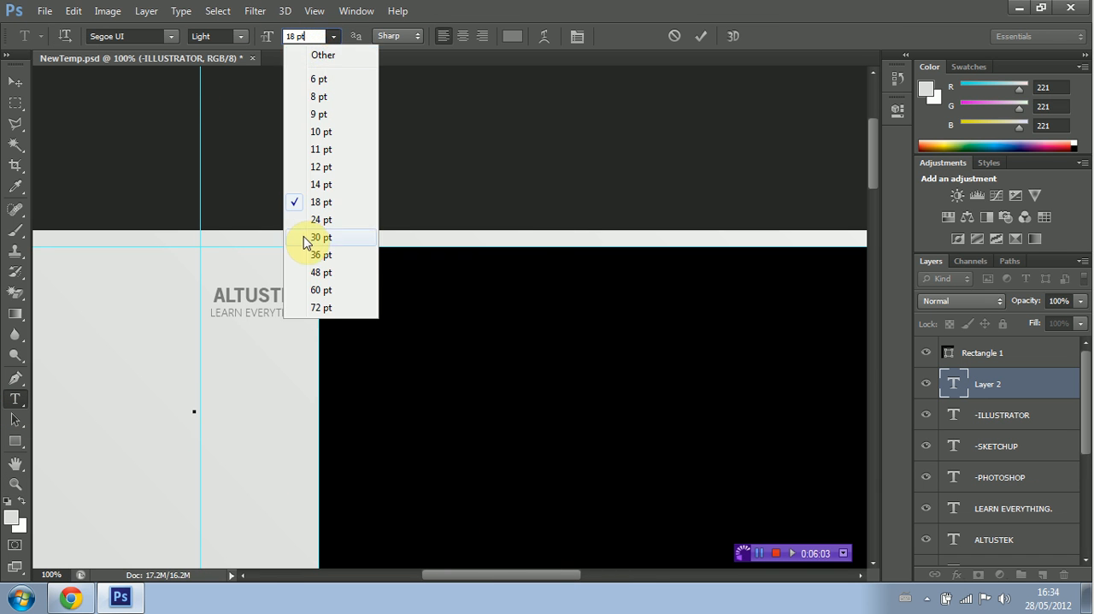
click(321, 170)
click(192, 410)
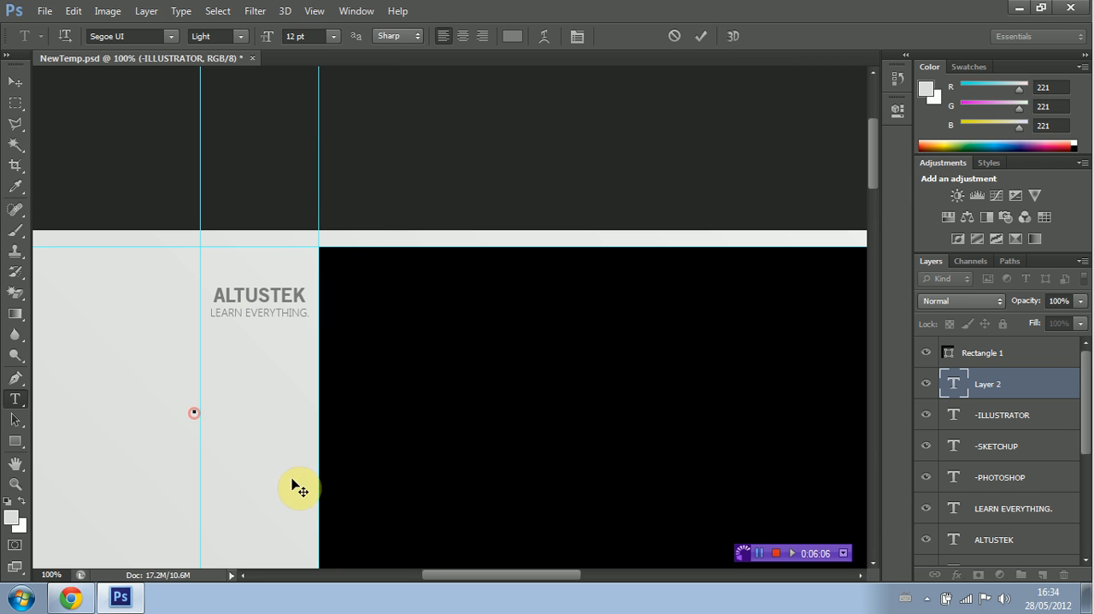
text(AlTUSTEK)
Step: Change the font of the new 12 pt ALTUSTEK text to OldSansBlack
drag(194, 408, 236, 408)
click(168, 37)
scroll(197, 210, up, 4)
scroll(203, 202, up, 7)
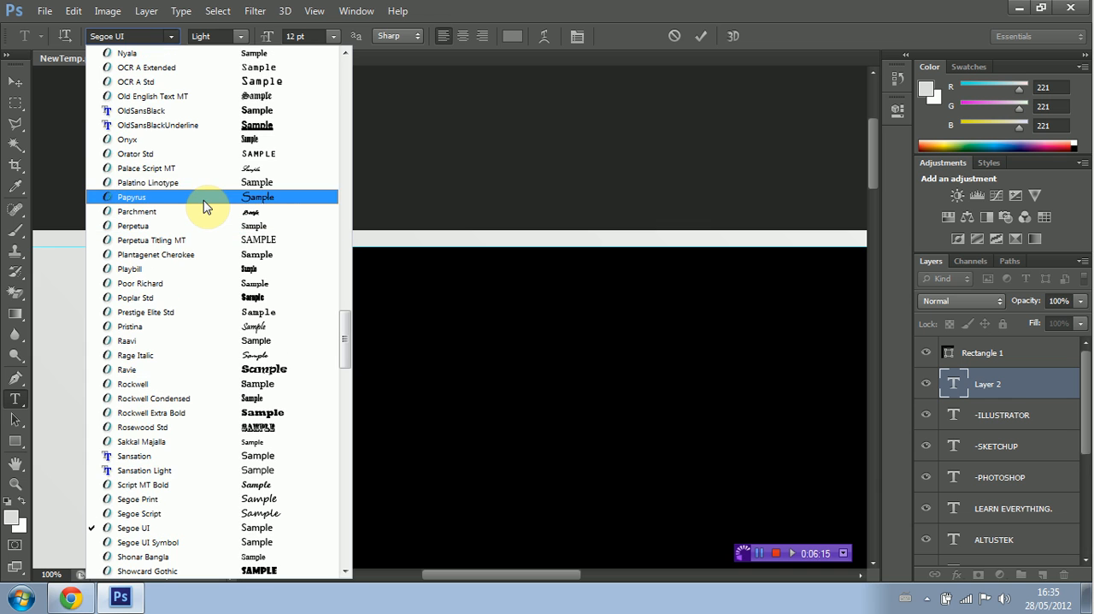
click(221, 112)
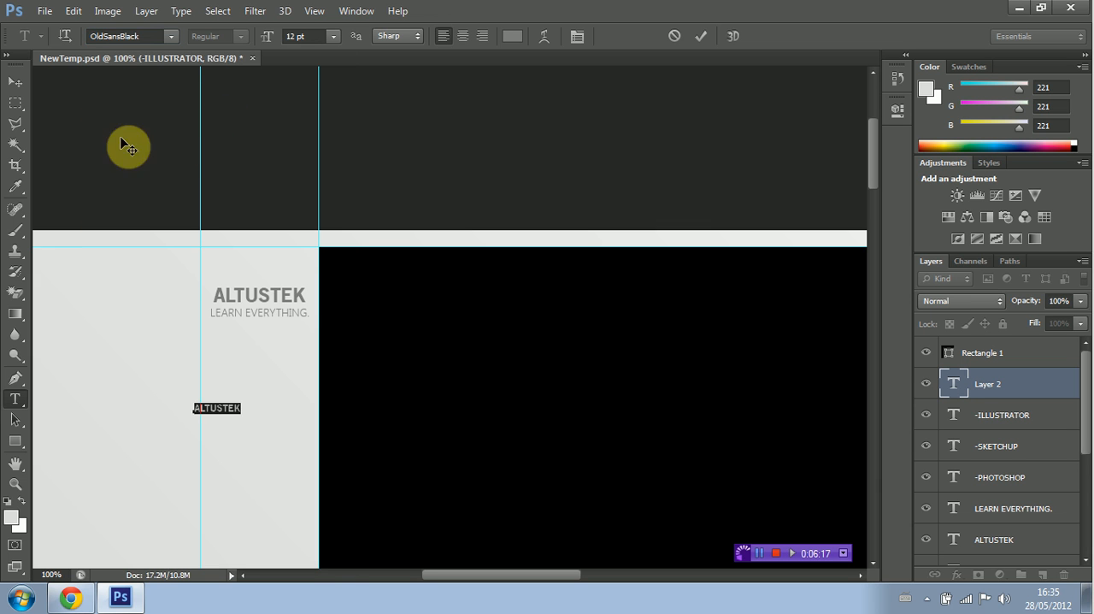
Step: Move the 12 pt ALTUSTEK text into the thin strip above the black rectangle, near its horizontal centre
click(14, 81)
drag(220, 411, 667, 239)
drag(466, 581, 513, 578)
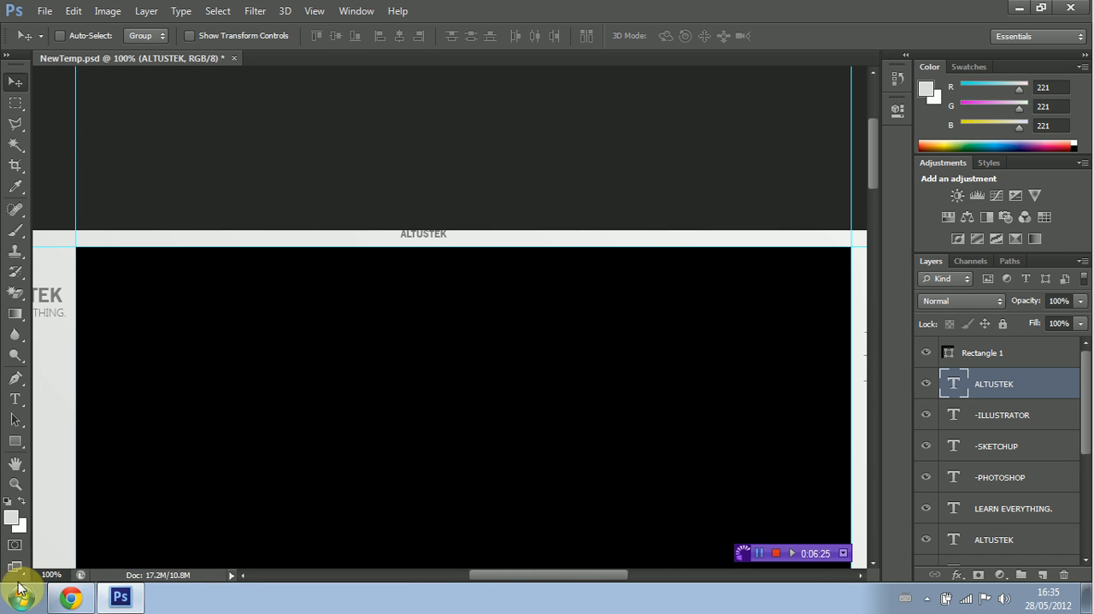
click(16, 485)
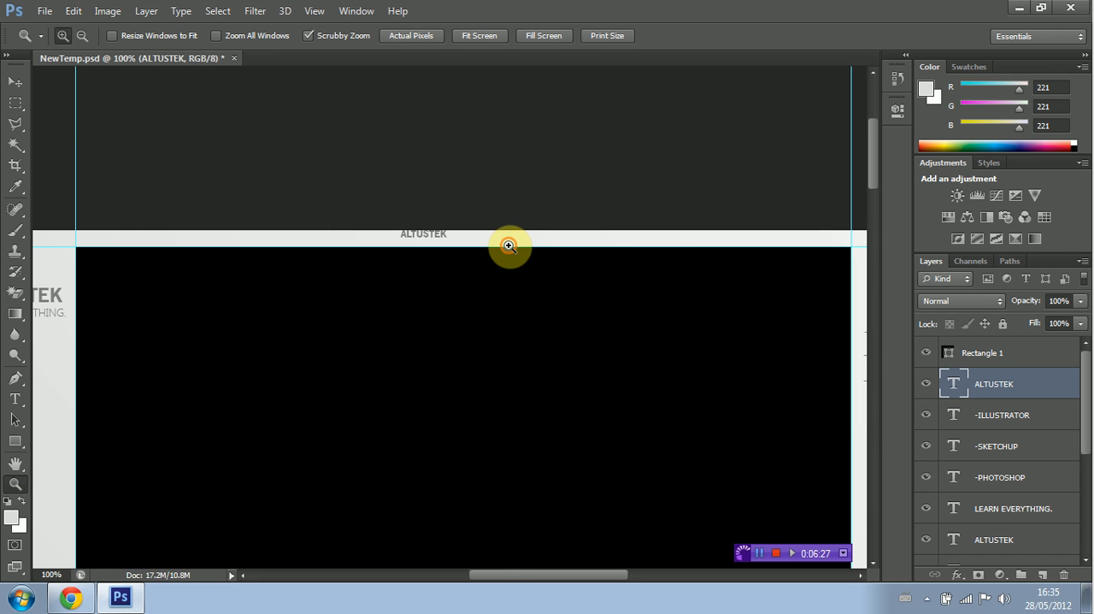
click(507, 245)
click(14, 83)
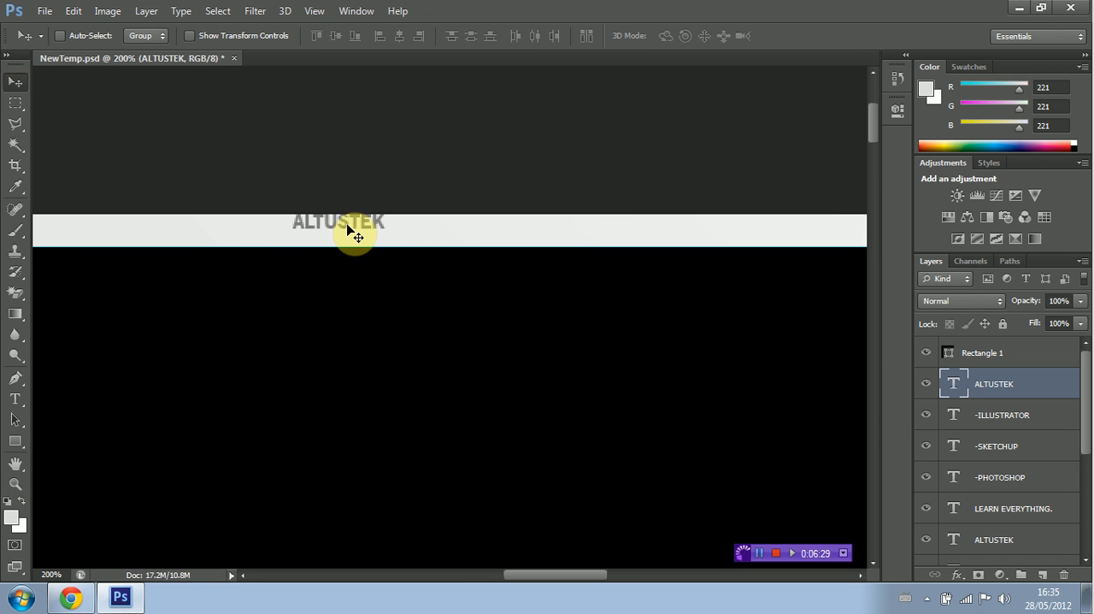
drag(350, 232, 487, 248)
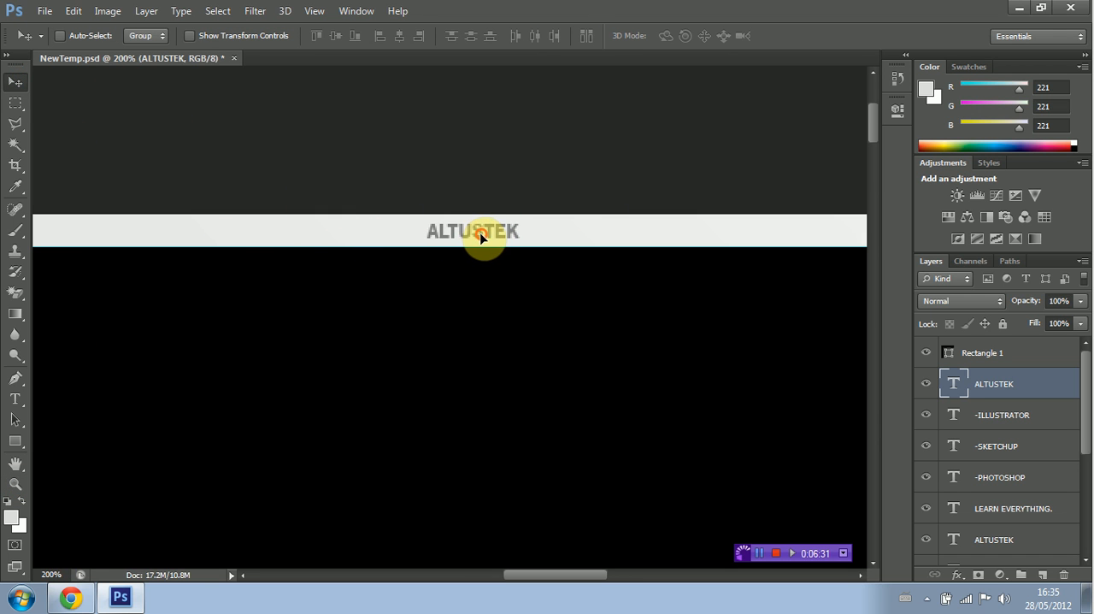
Step: Shift the 12 pt ALTUSTEK text slightly left and up within the strip above the black rectangle
click(15, 484)
click(82, 35)
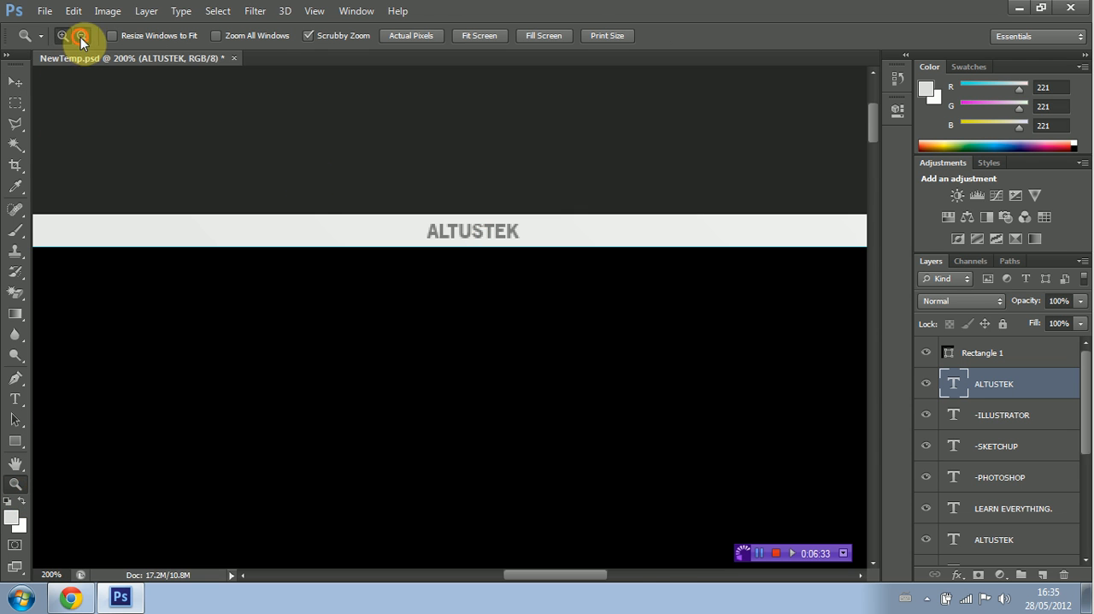
click(322, 183)
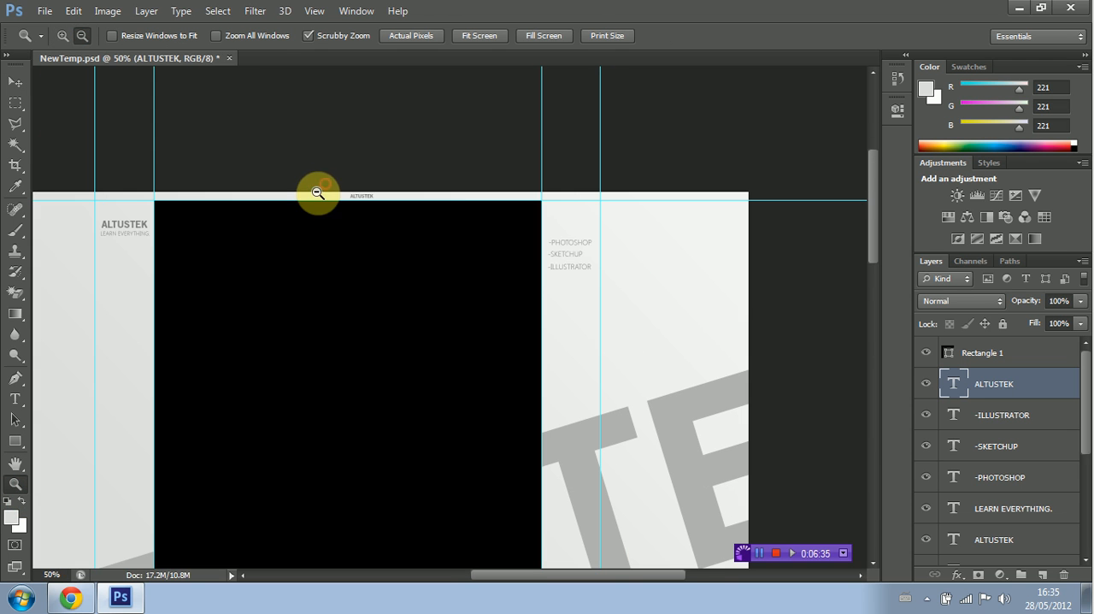
click(63, 36)
click(332, 162)
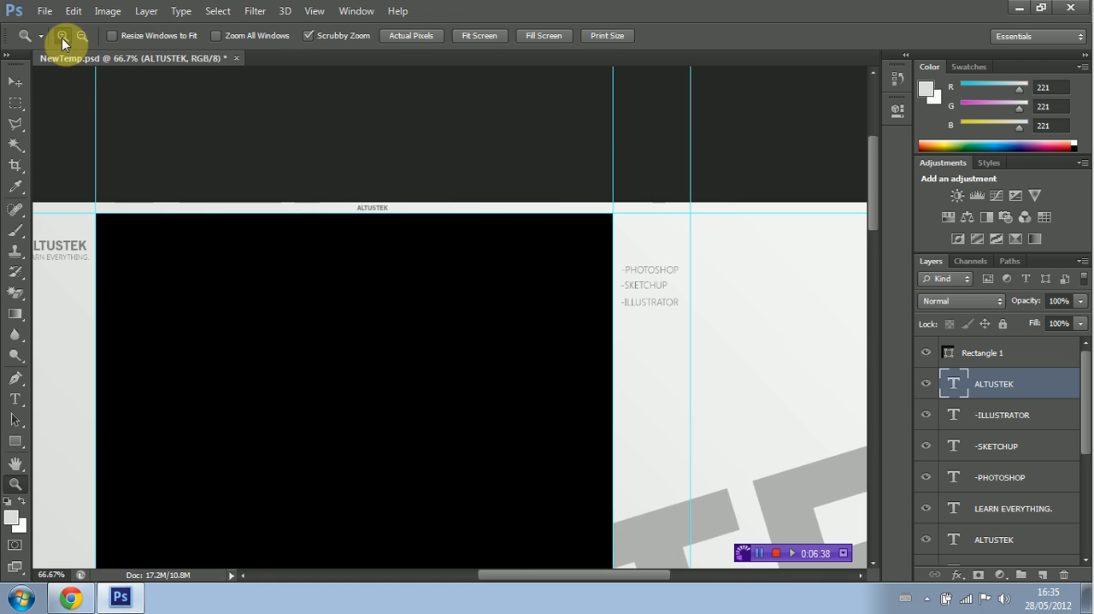
click(27, 85)
drag(366, 215, 350, 209)
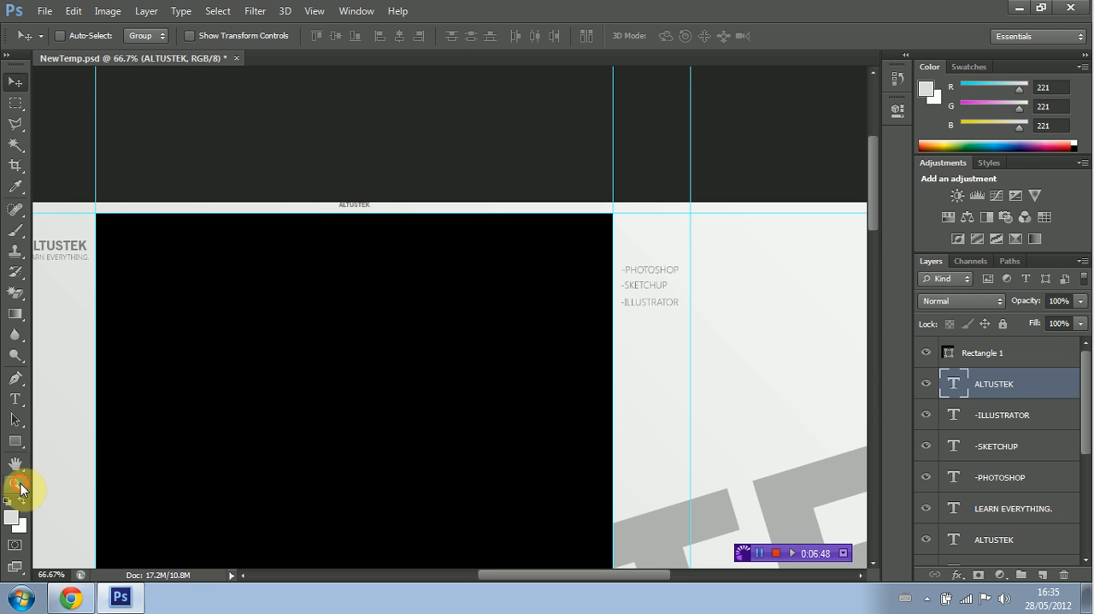
Step: Nudge the small ALTUSTEK text down a few pixels to centre it vertically in the strip above the black rectangle
click(15, 483)
click(350, 206)
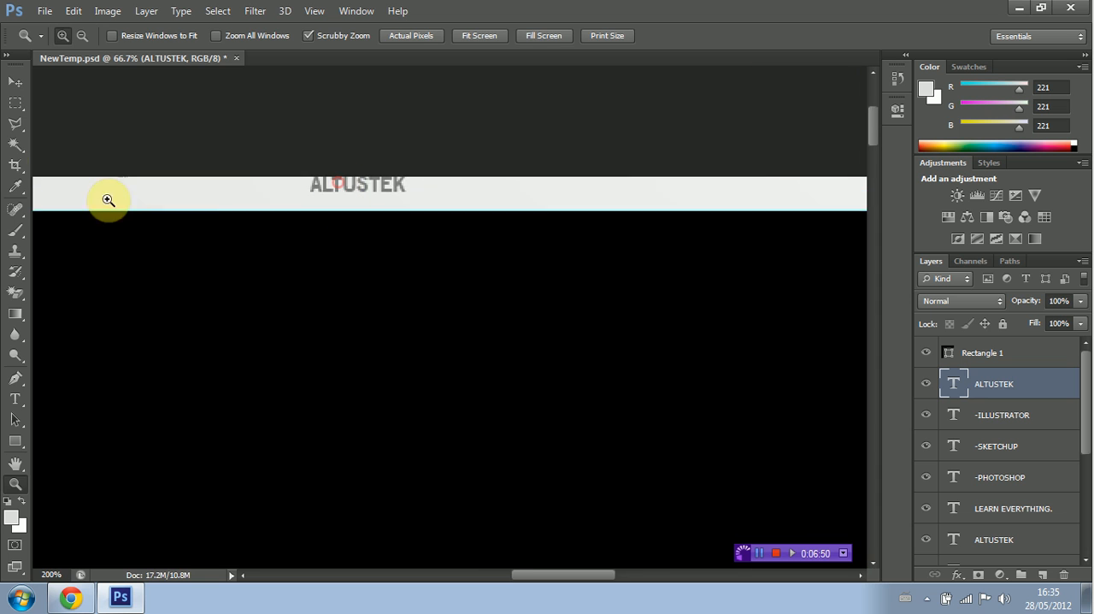
click(15, 81)
key(Down)
key(Down)
key(Down)
key(Down)
key(Down)
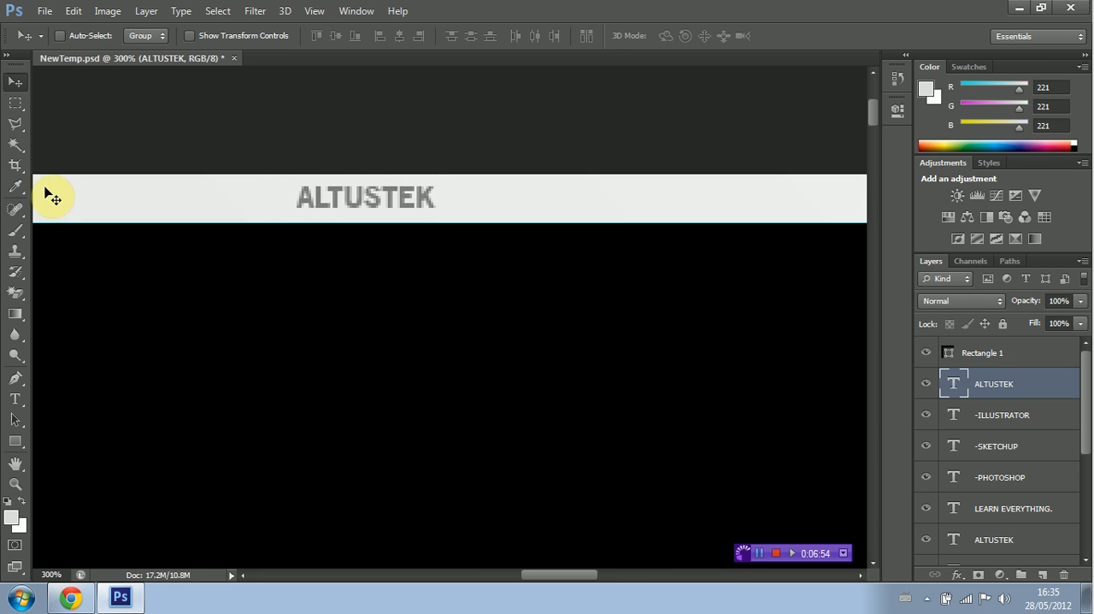
Step: Sample the grey of the ALTUSTEK heading beside the black rectangle as the new foreground colour
click(26, 481)
click(82, 35)
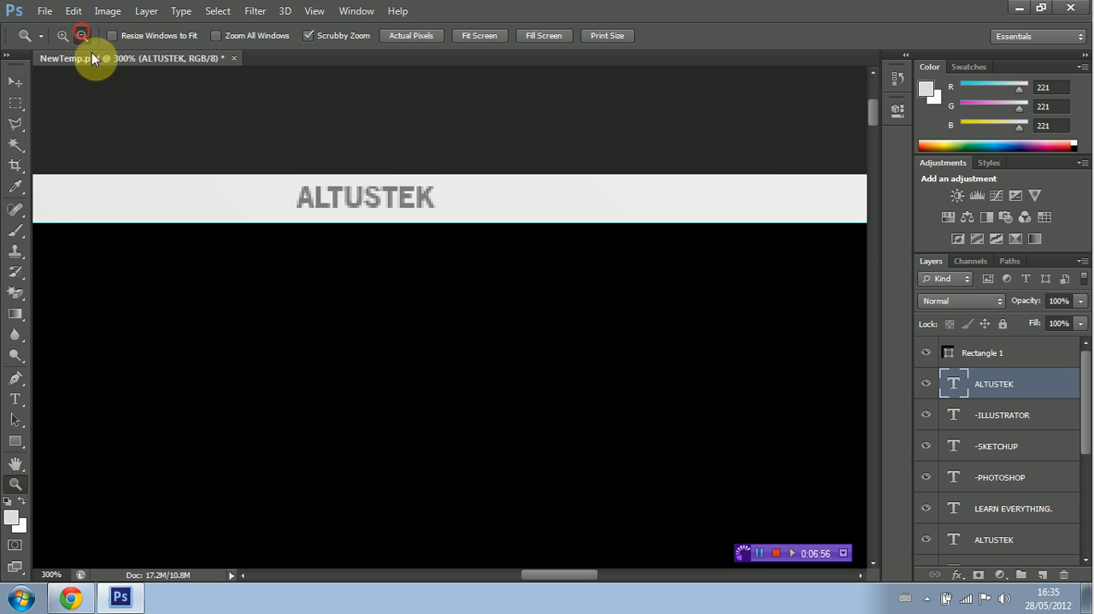
click(208, 137)
click(207, 138)
click(208, 138)
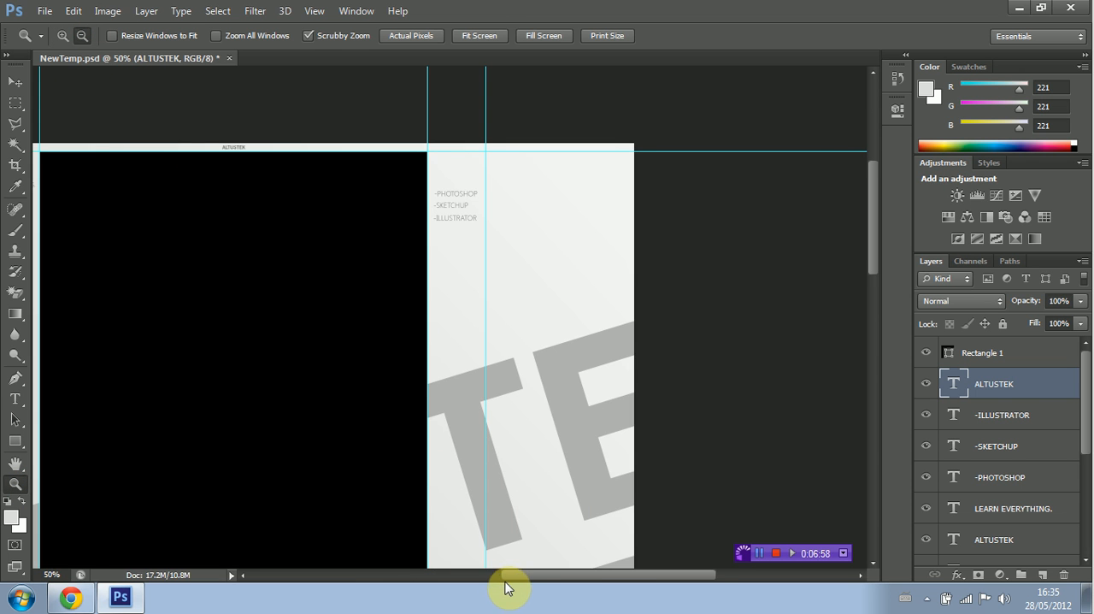
drag(506, 579, 461, 567)
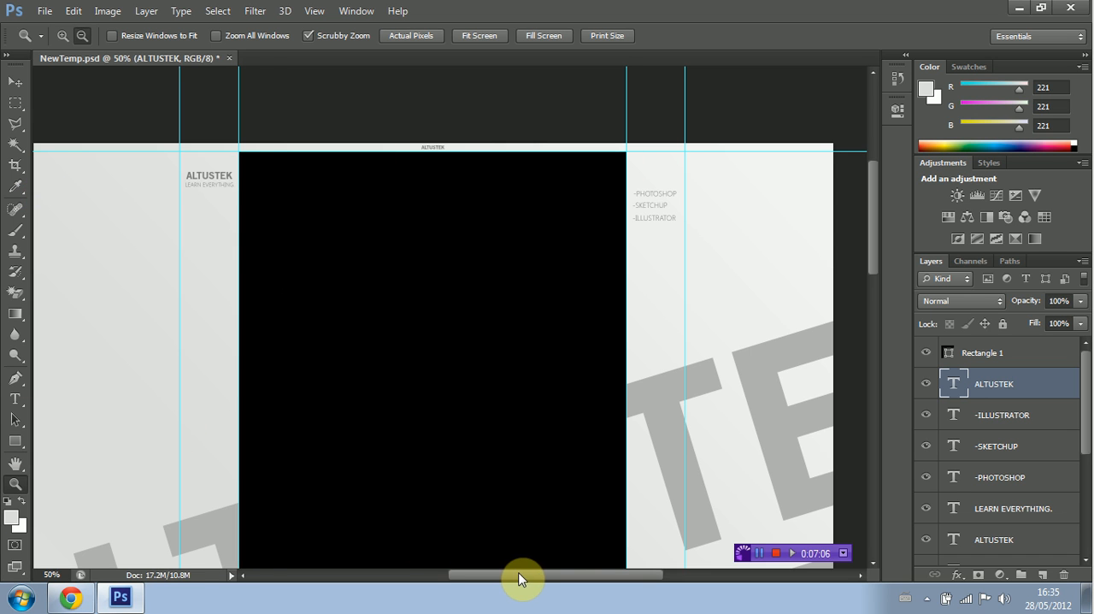
drag(520, 574, 512, 575)
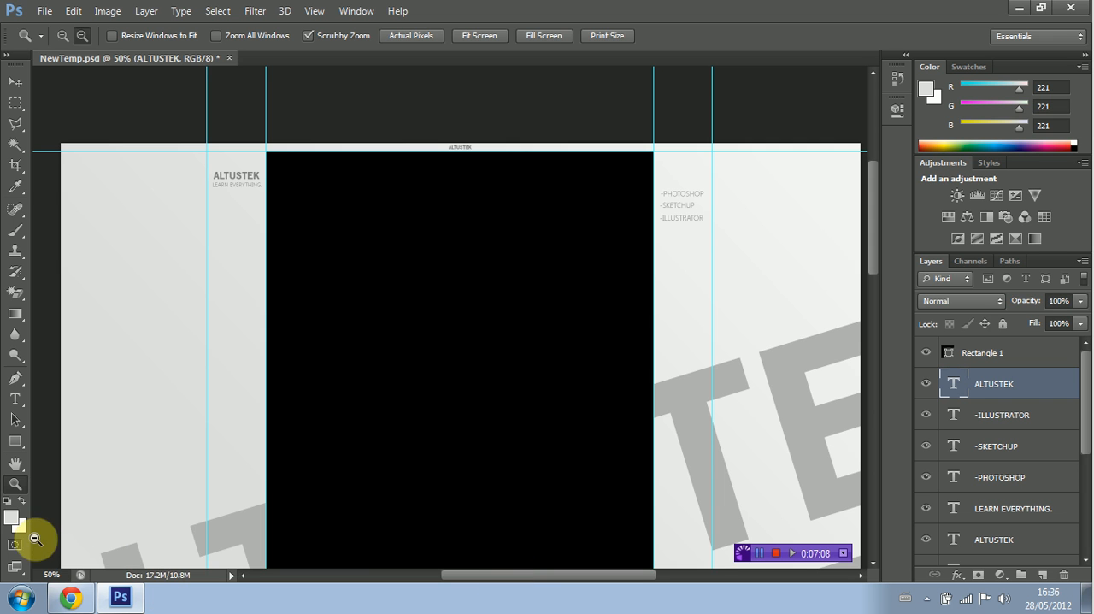
click(12, 520)
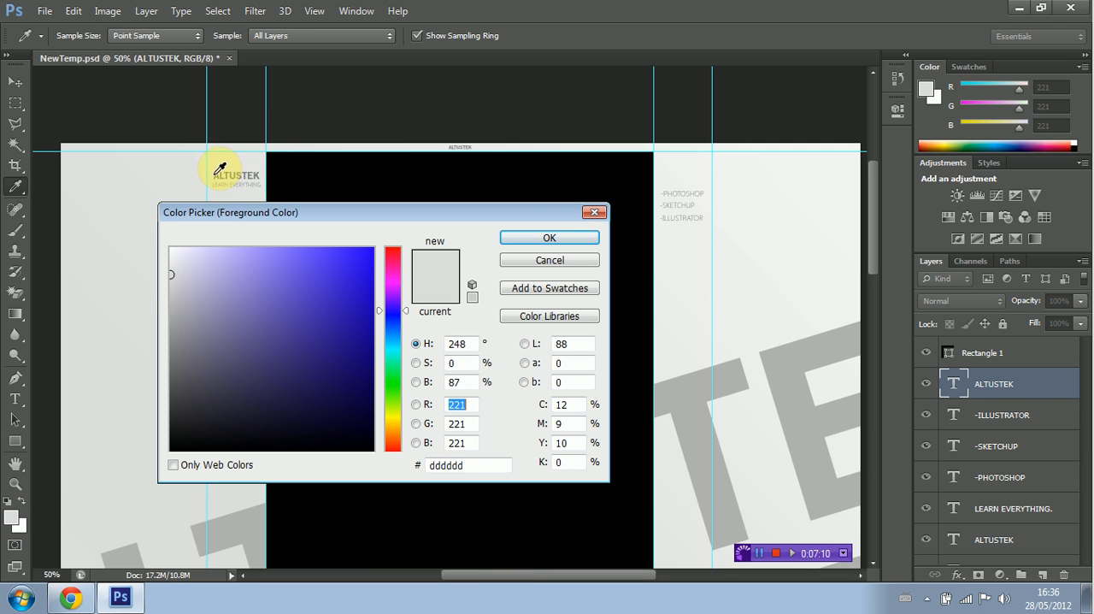
click(215, 172)
click(218, 176)
click(550, 238)
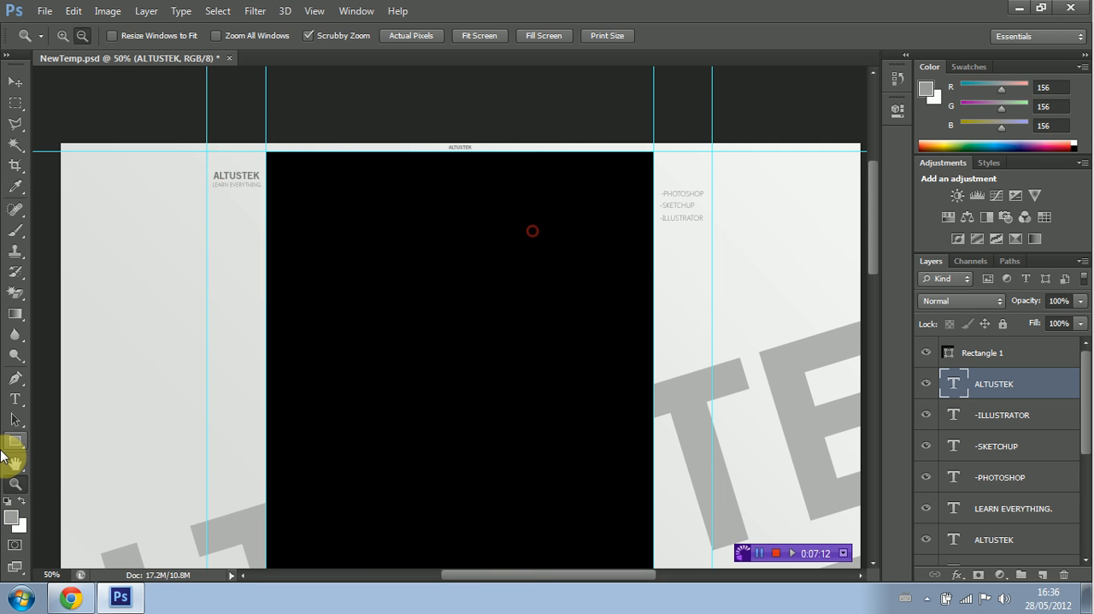
Step: Draw a horizontal 1 px line about 451 px long from the small ALTUSTEK text to the black rectangle's left guide with the Line tool
drag(17, 442, 85, 497)
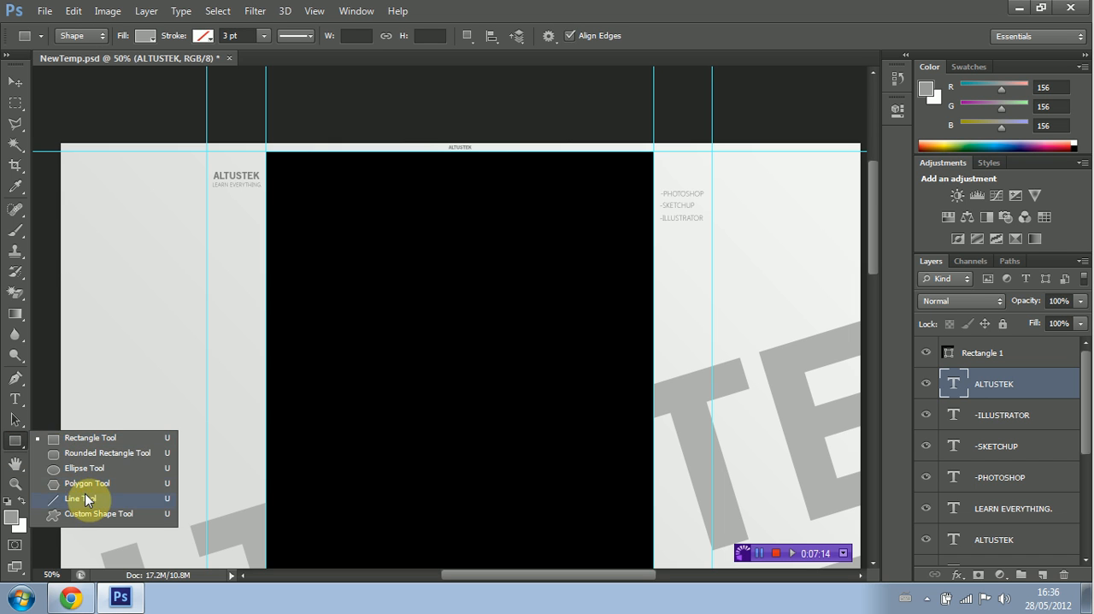
click(84, 496)
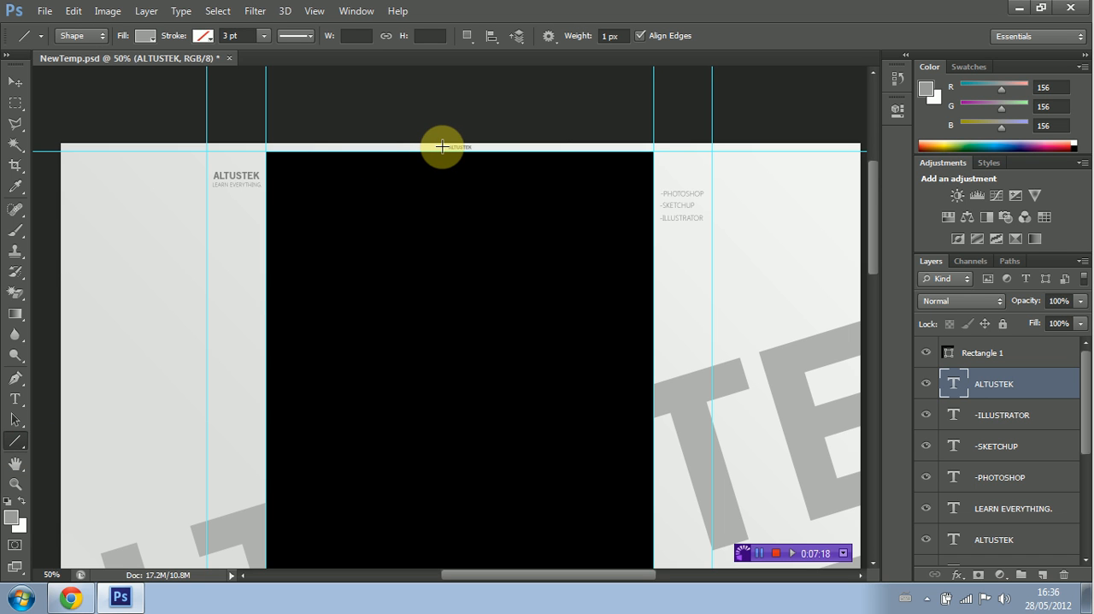
drag(442, 147, 384, 151)
key(ctrl+z)
click(15, 483)
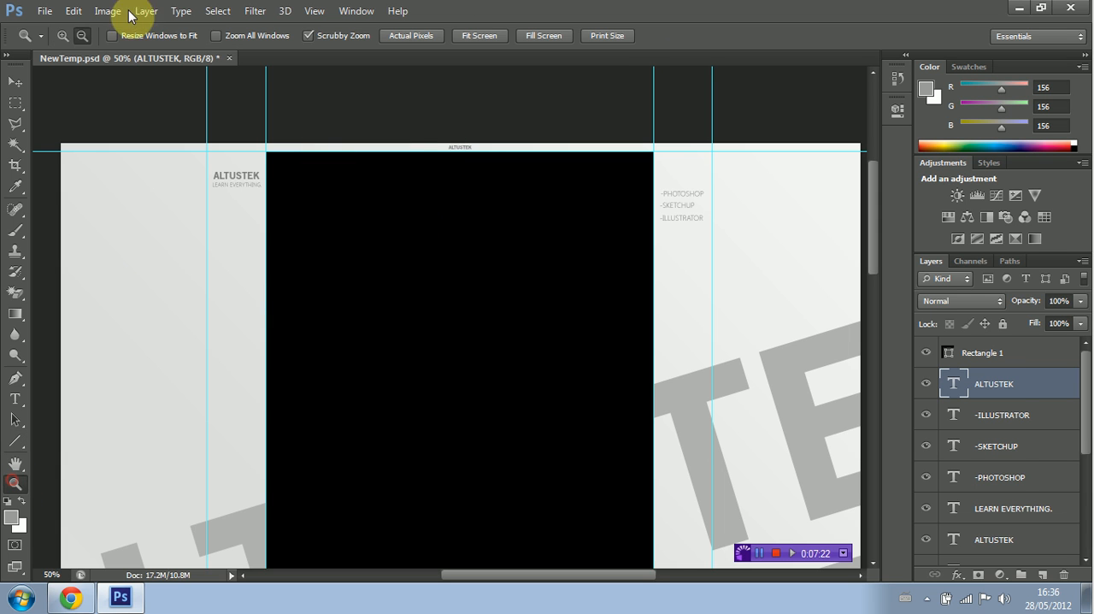
click(333, 121)
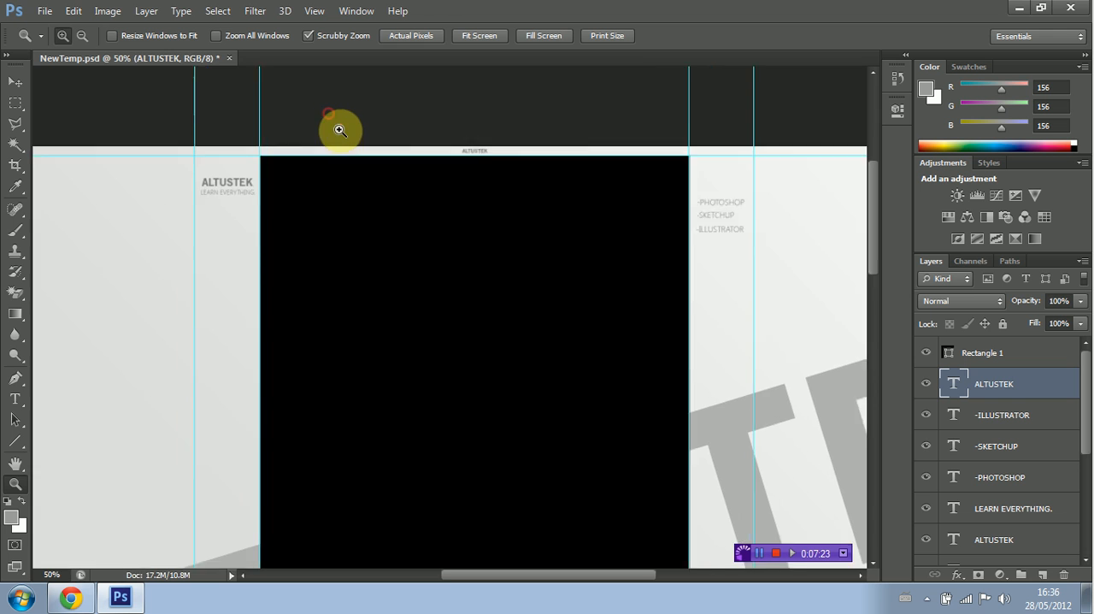
click(338, 139)
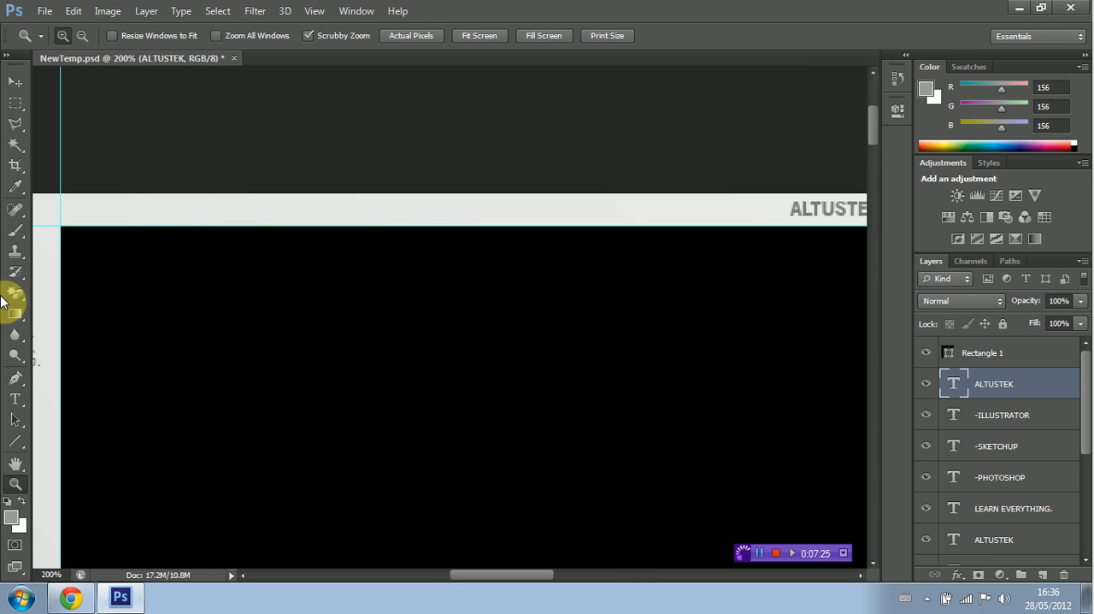
click(15, 440)
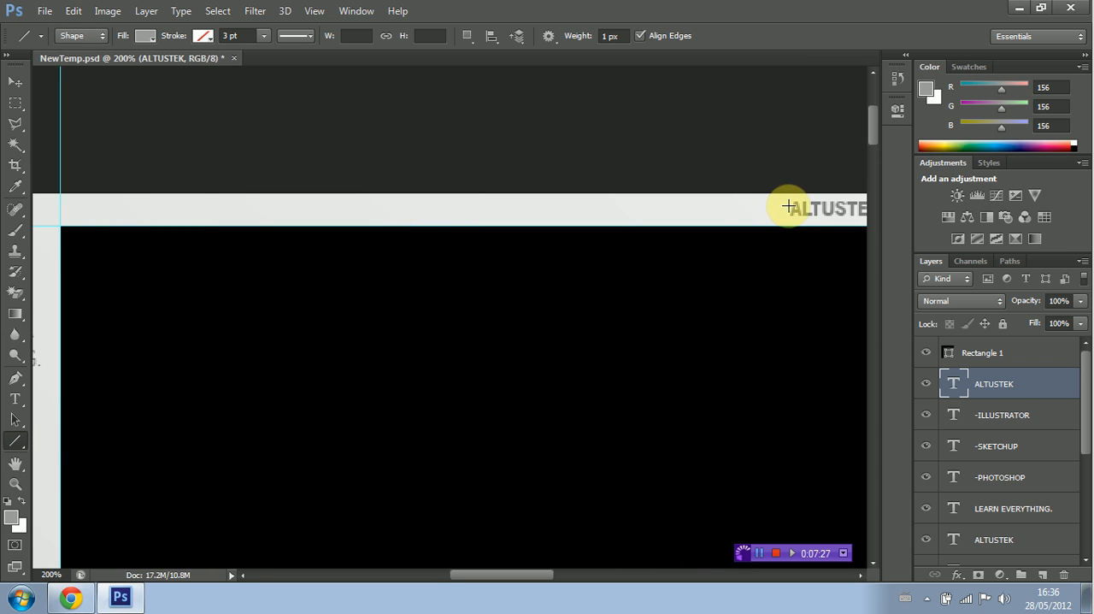
drag(781, 209, 64, 209)
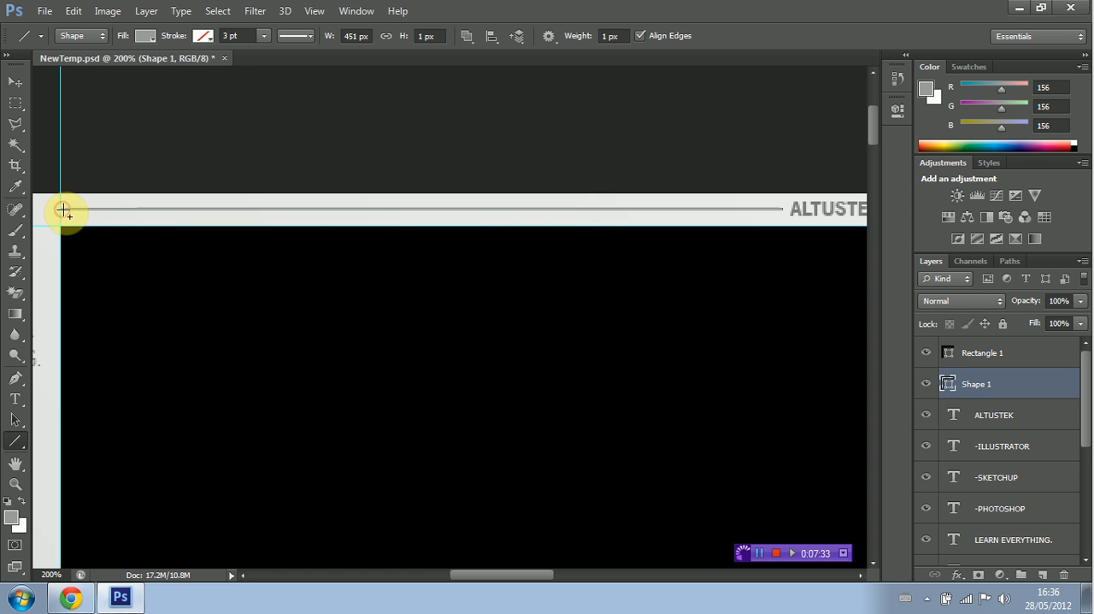
Step: Duplicate the thin line and place the copy on the right side of the small ALTUSTEK text in the strip
drag(532, 578, 630, 561)
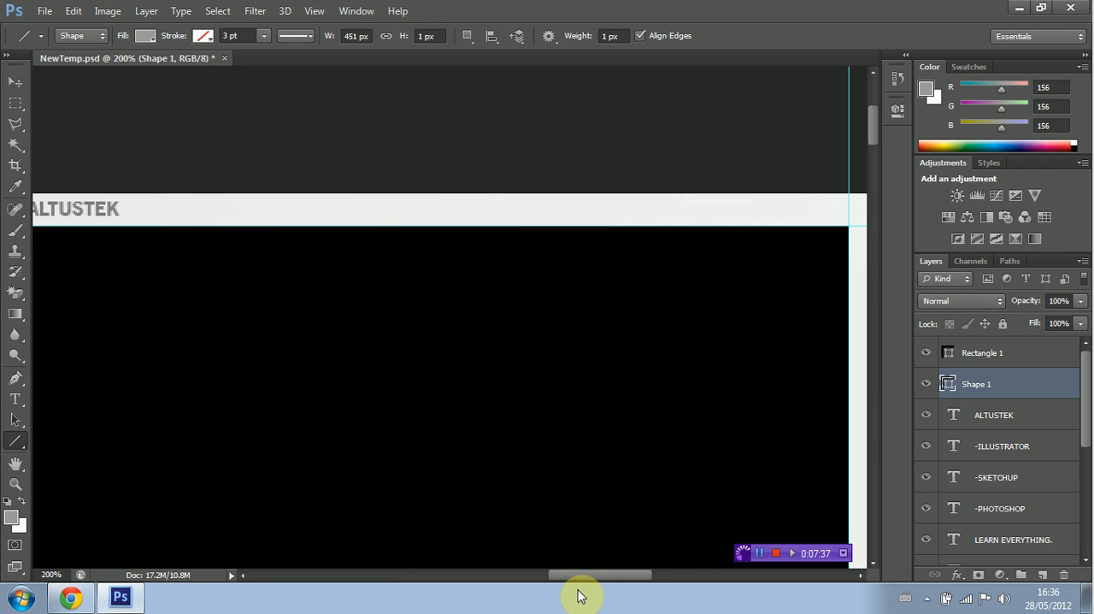
drag(571, 585, 560, 576)
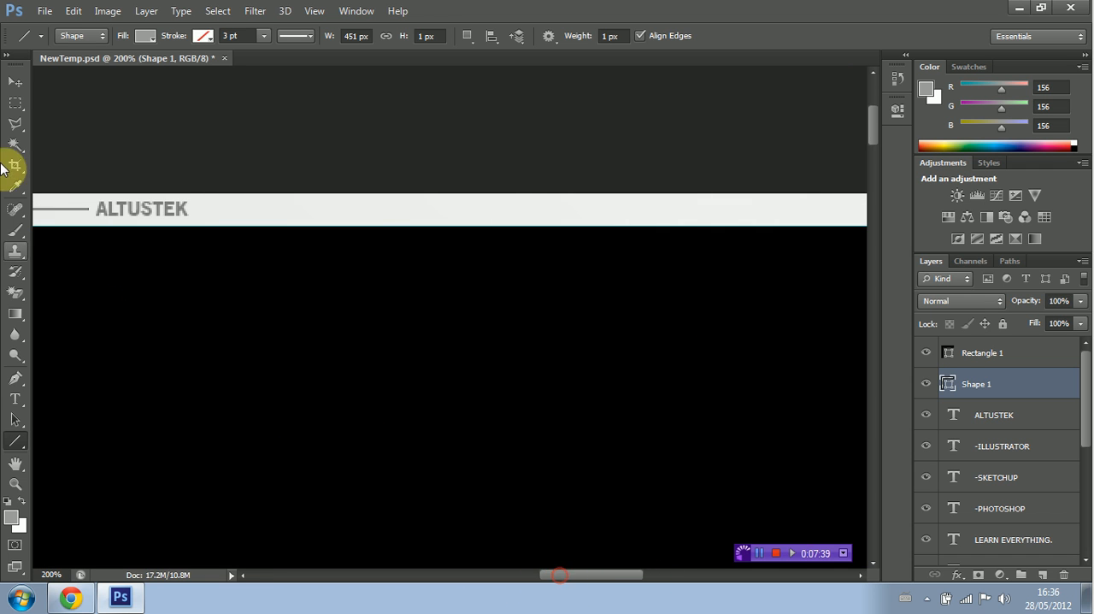
click(16, 81)
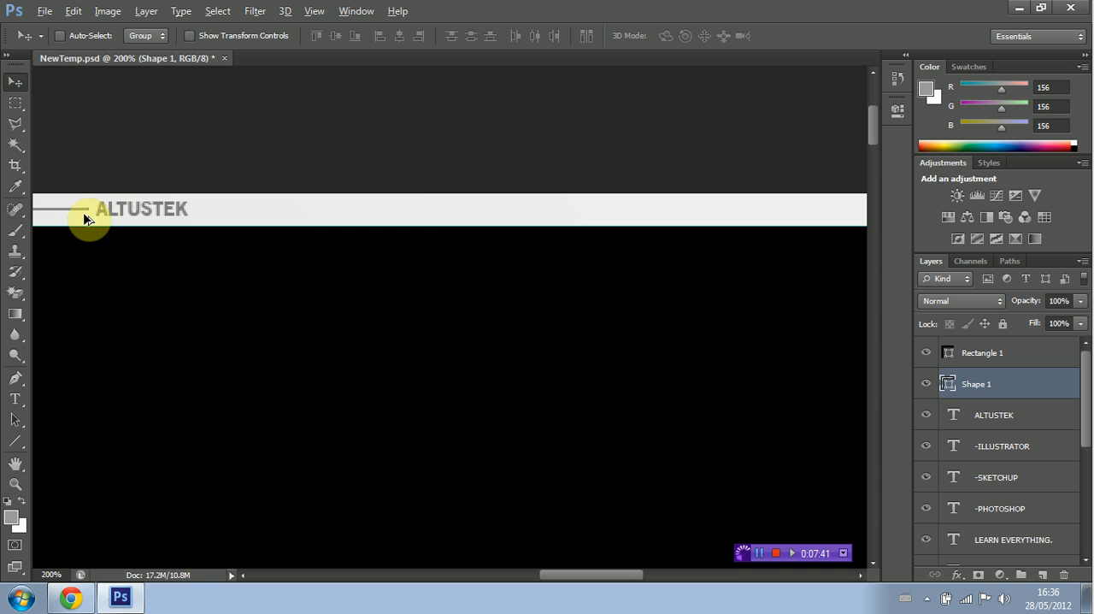
drag(81, 217, 861, 206)
drag(185, 209, 209, 208)
mouse_move(548, 574)
mouse_down()
mouse_move(563, 575)
mouse_move(548, 575)
mouse_up()
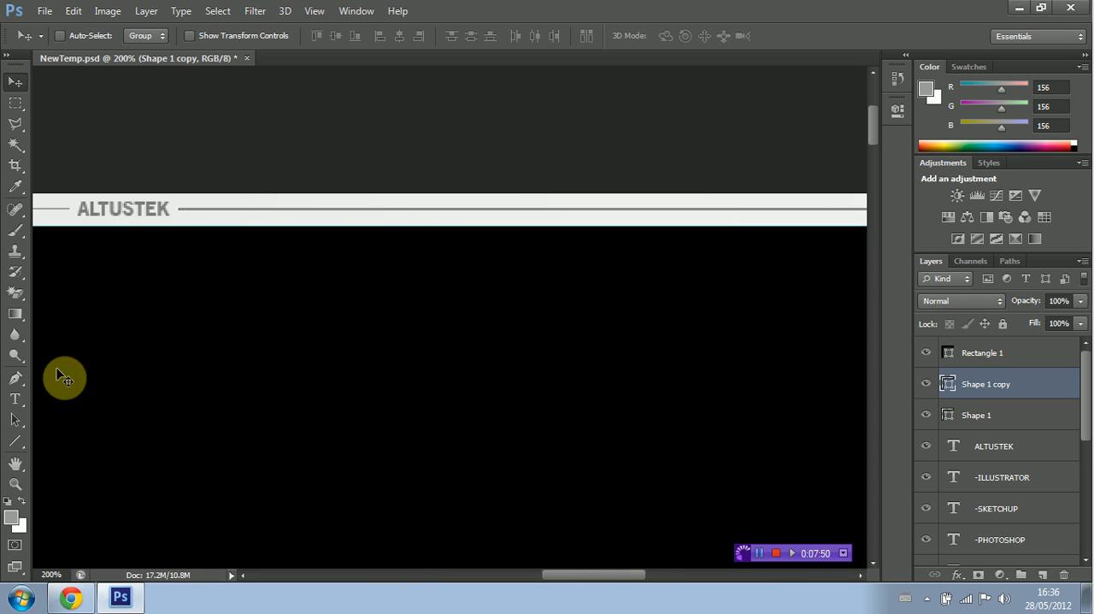
Step: Shift the copied line slightly up and left, closer to the small ALTUSTEK text
click(15, 484)
click(93, 216)
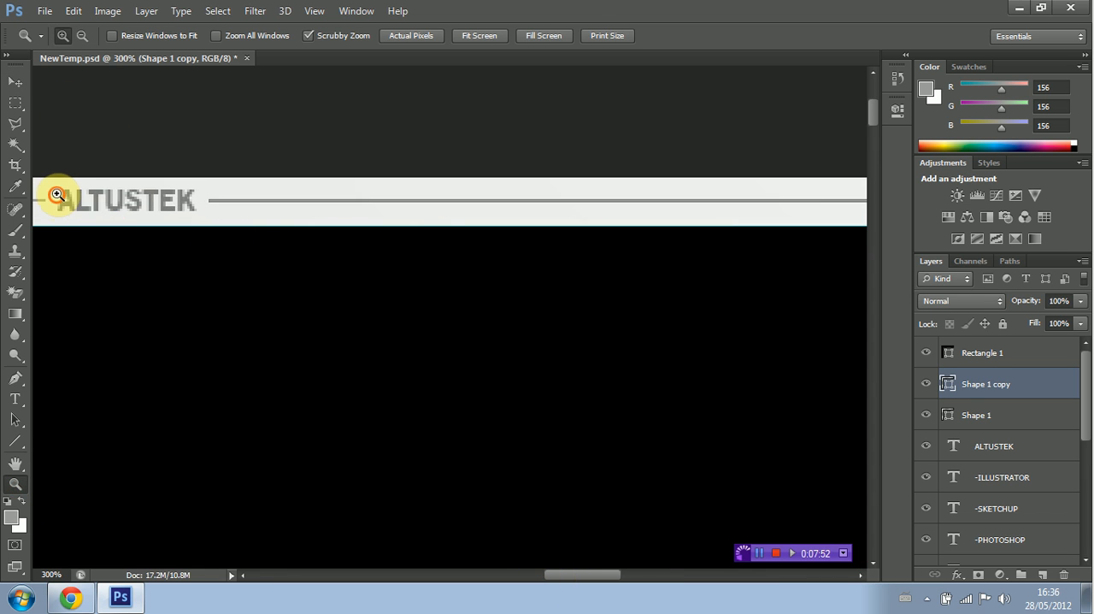
click(53, 193)
click(16, 81)
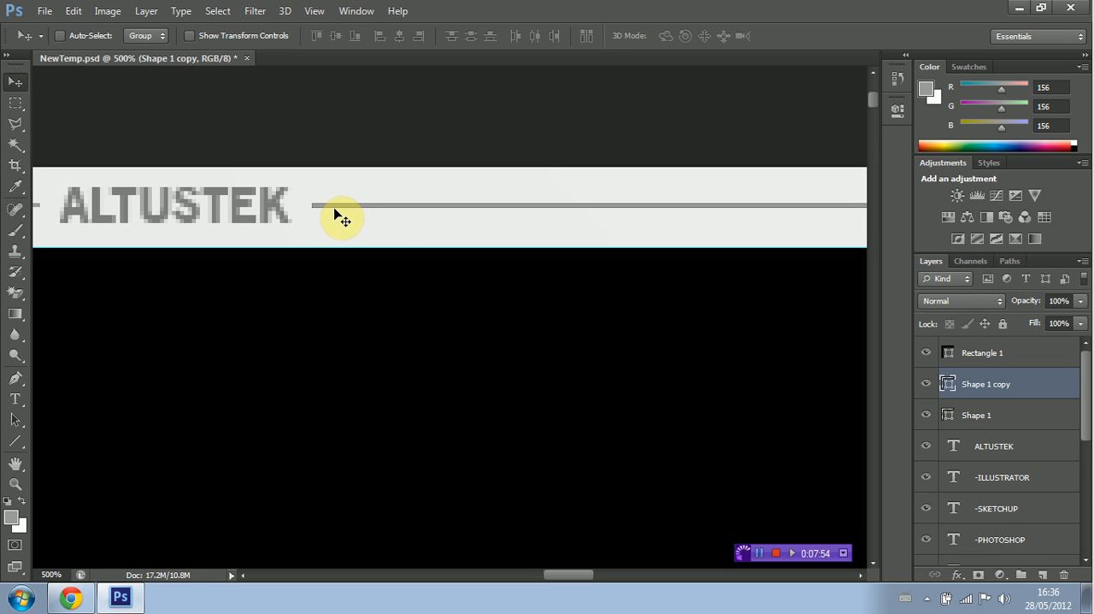
key(Up)
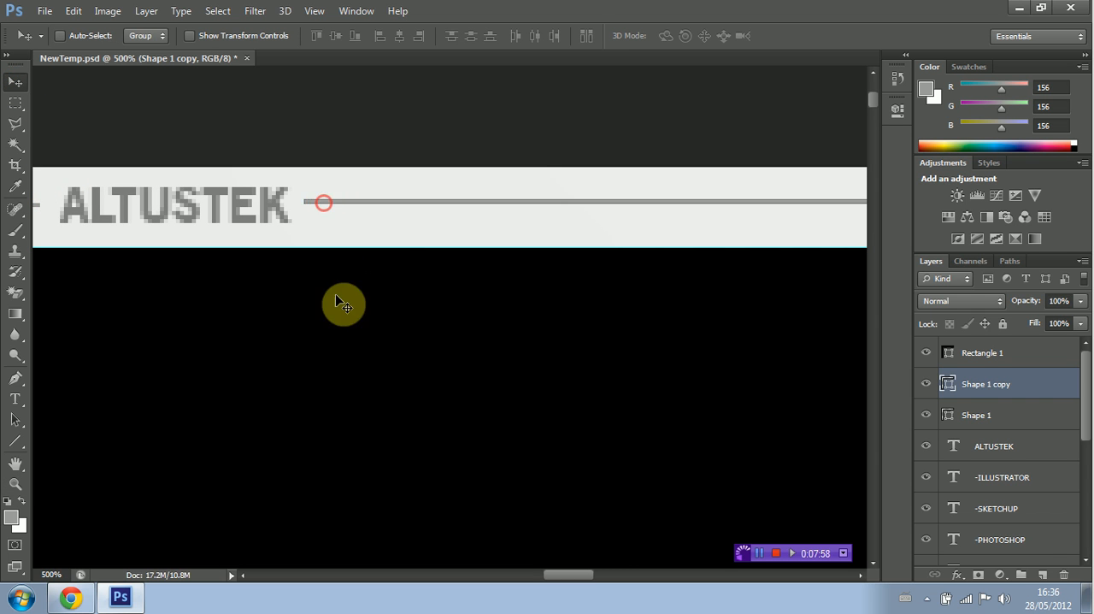
Step: Examine the overall background layout, from the thin header strip and side texts down to the slanted ALTUSTEK lettering
click(15, 484)
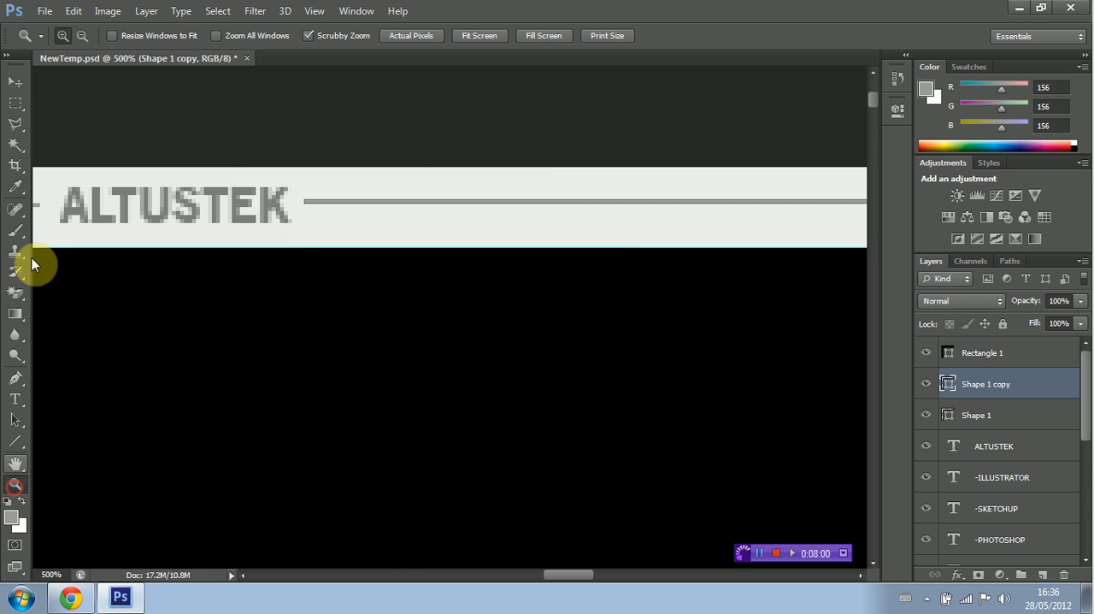
click(79, 37)
click(236, 138)
click(239, 138)
click(240, 138)
click(240, 139)
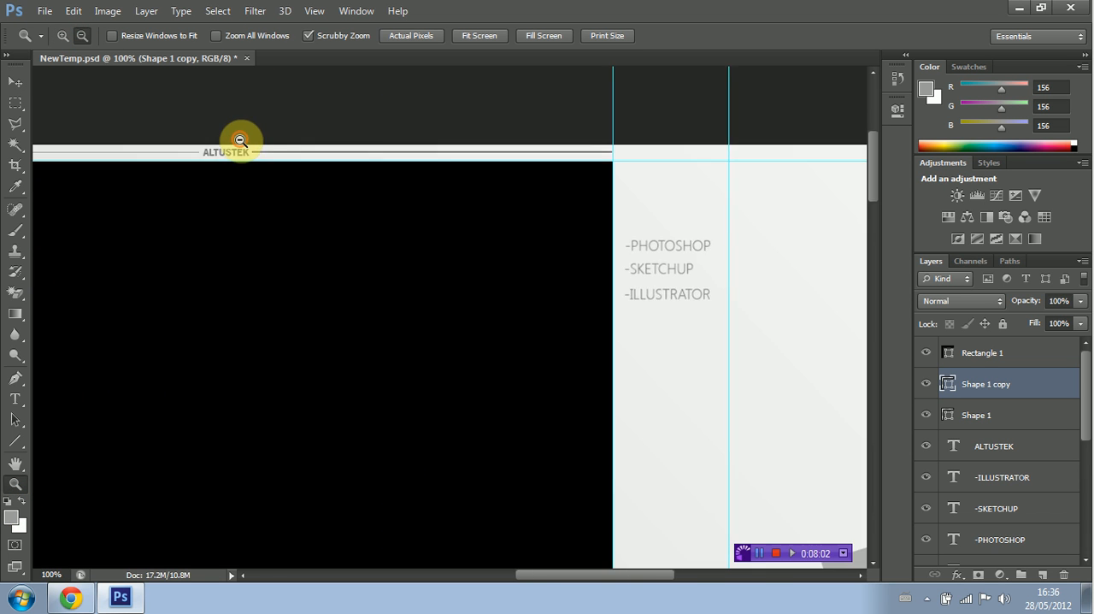
click(240, 139)
click(945, 476)
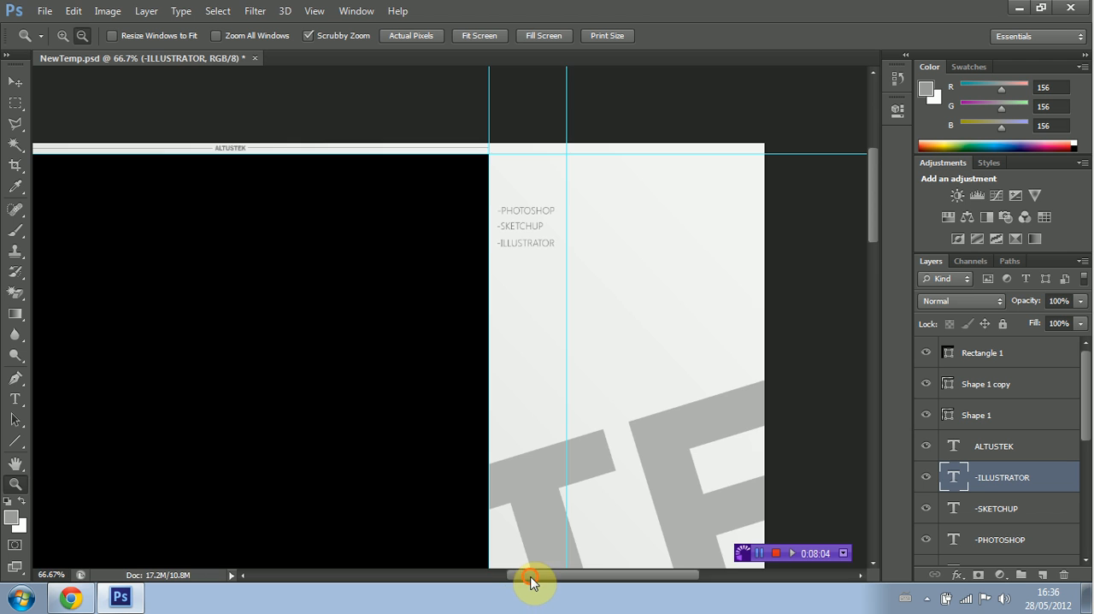
drag(523, 576, 496, 576)
scroll(410, 410, down, 2)
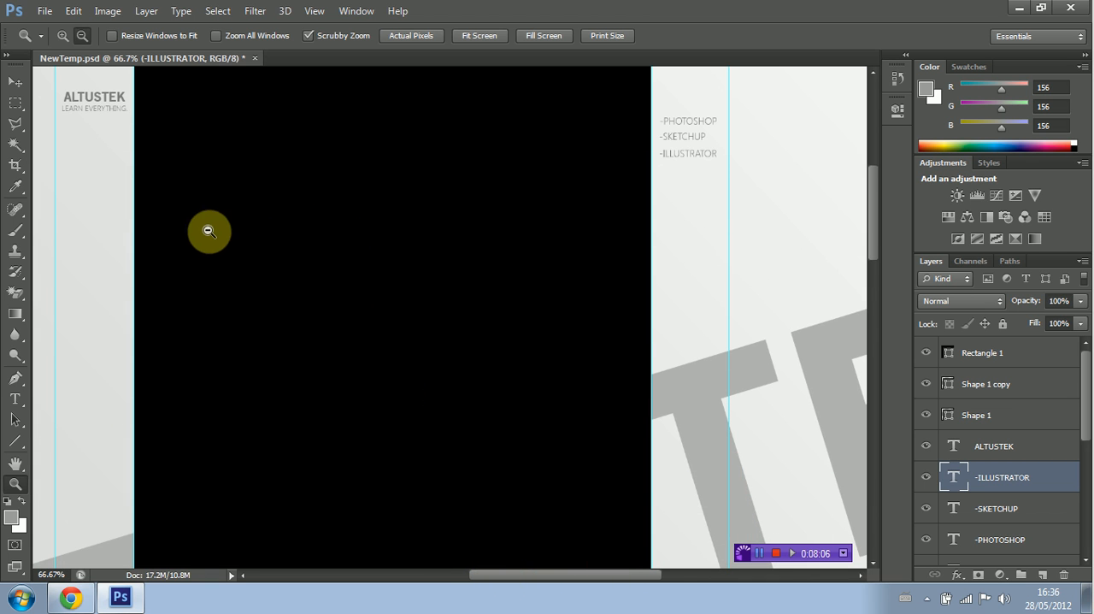
click(176, 134)
click(183, 152)
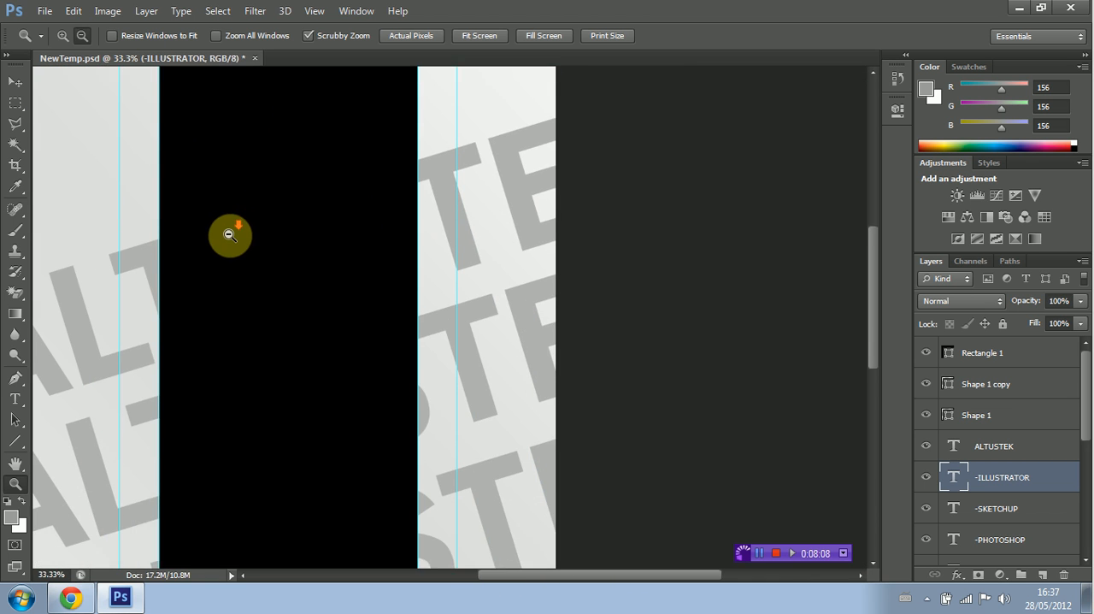
scroll(293, 281, down, 3)
mouse_move(525, 577)
mouse_down()
mouse_move(513, 576)
mouse_move(518, 583)
mouse_up()
drag(868, 356, 865, 241)
scroll(854, 213, up, 3)
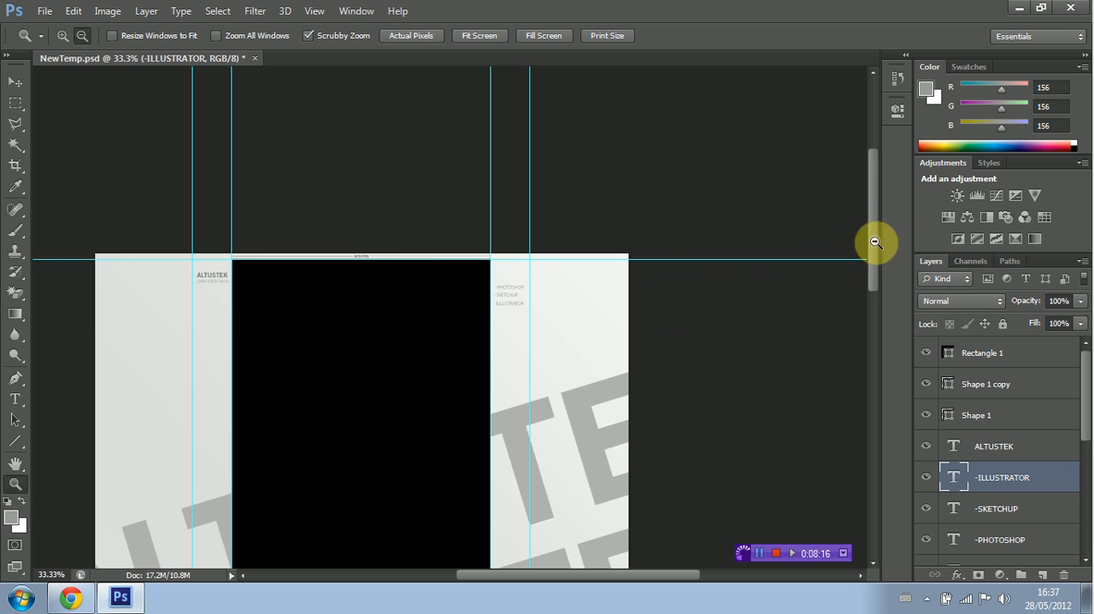
drag(876, 215, 825, 230)
alt+click(293, 251)
alt+click(314, 299)
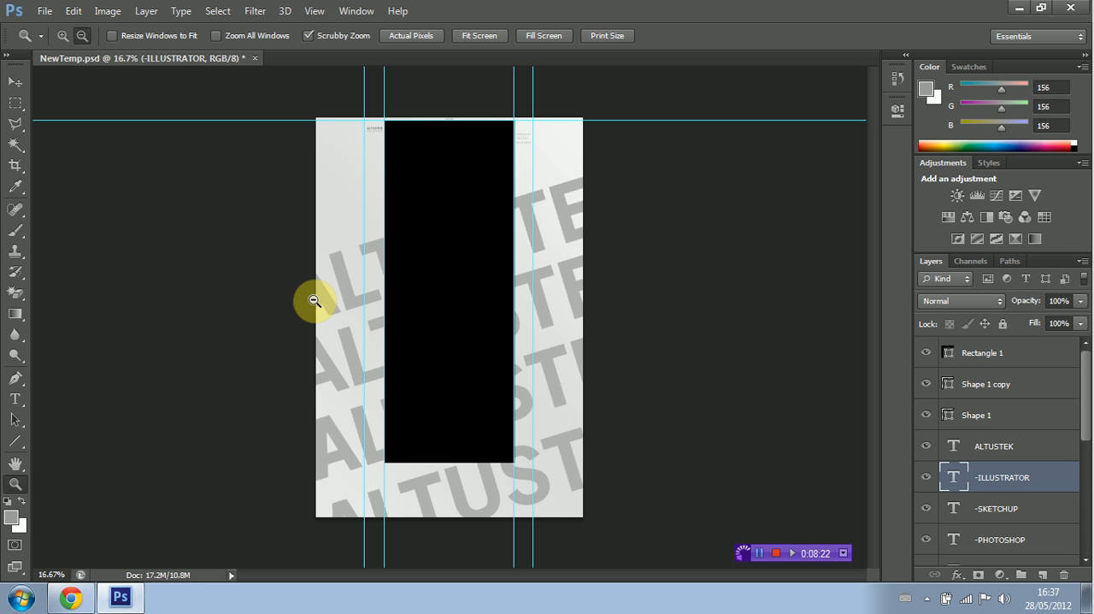
Step: Start saving the document under a new name in the Pictures library
click(41, 12)
click(95, 203)
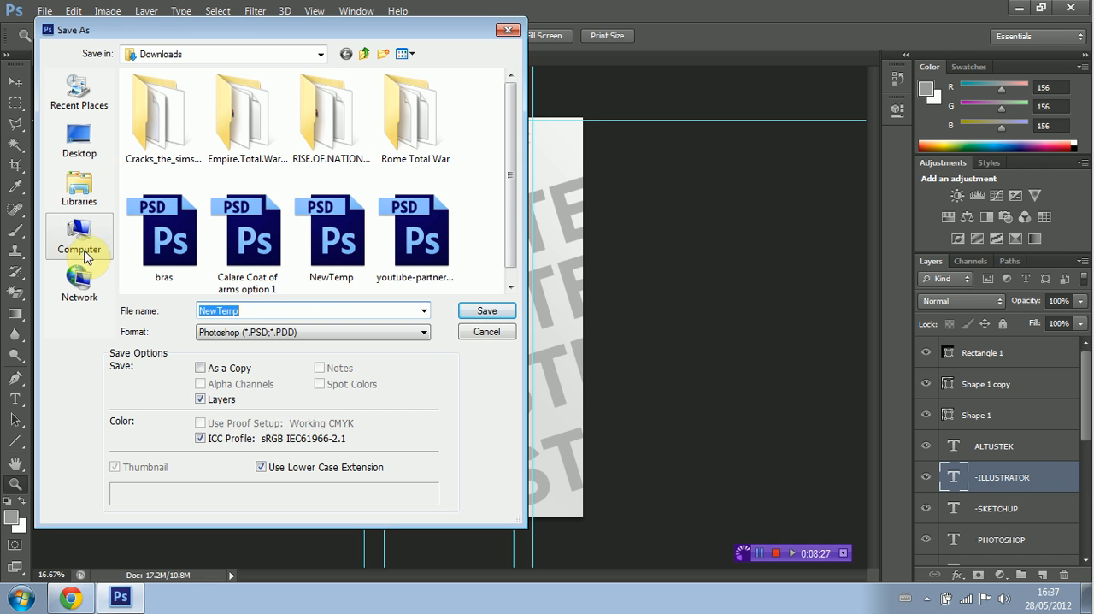
click(79, 188)
double_click(183, 139)
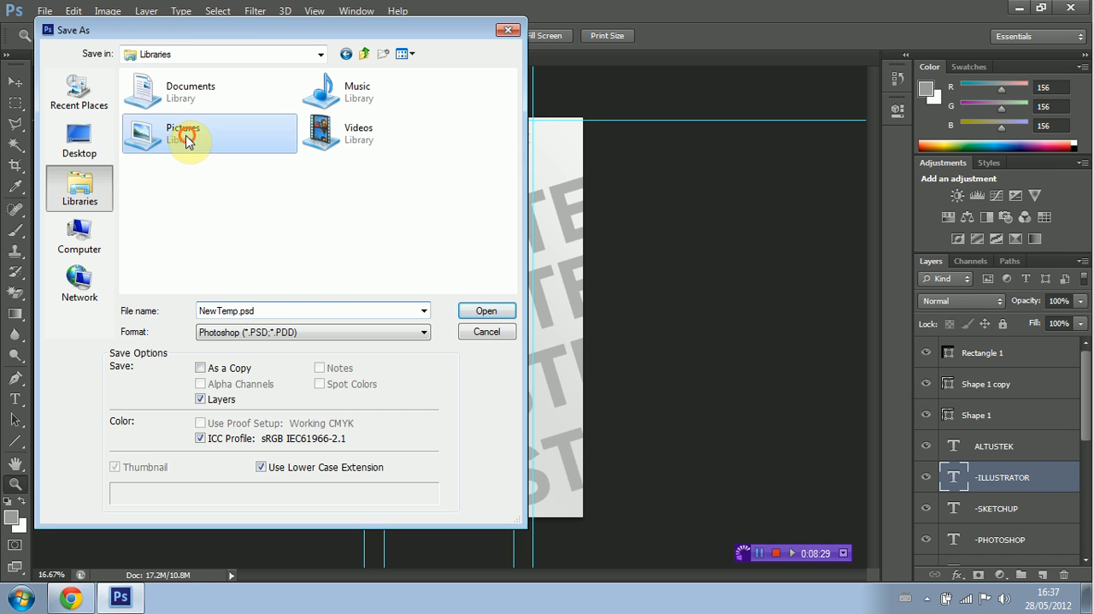
Step: Name the file Tutorialbackground and set its format to PNG
click(280, 311)
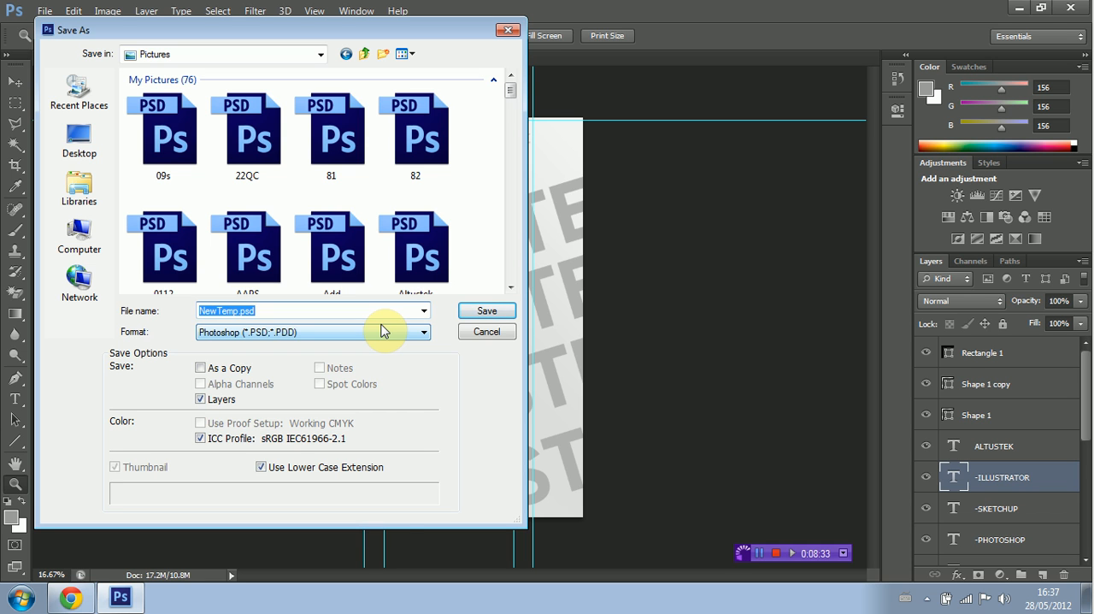
text(Tutorialbackground)
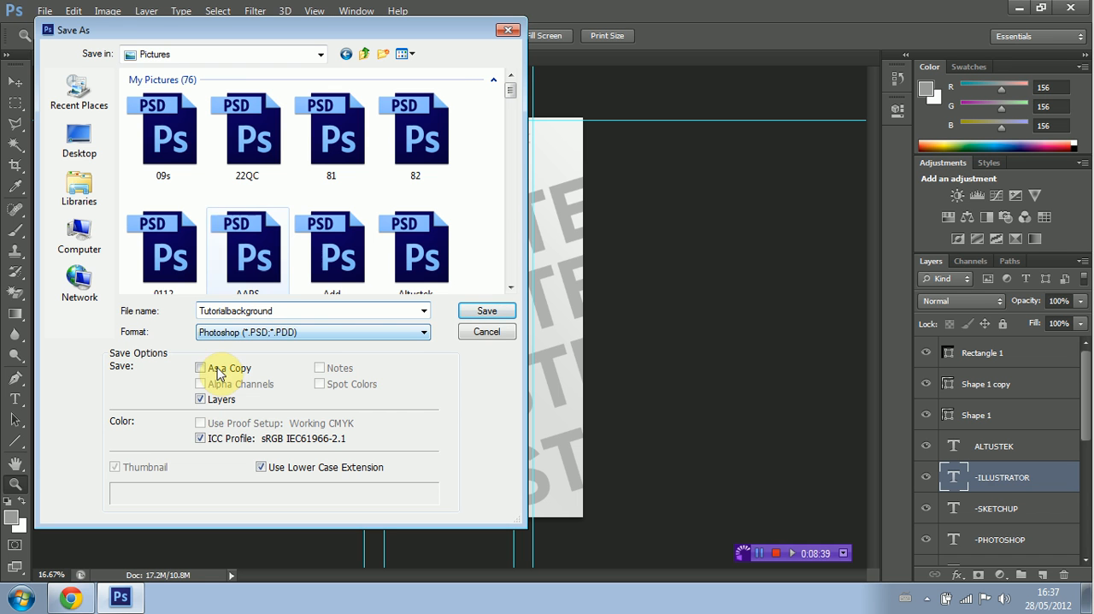
click(314, 333)
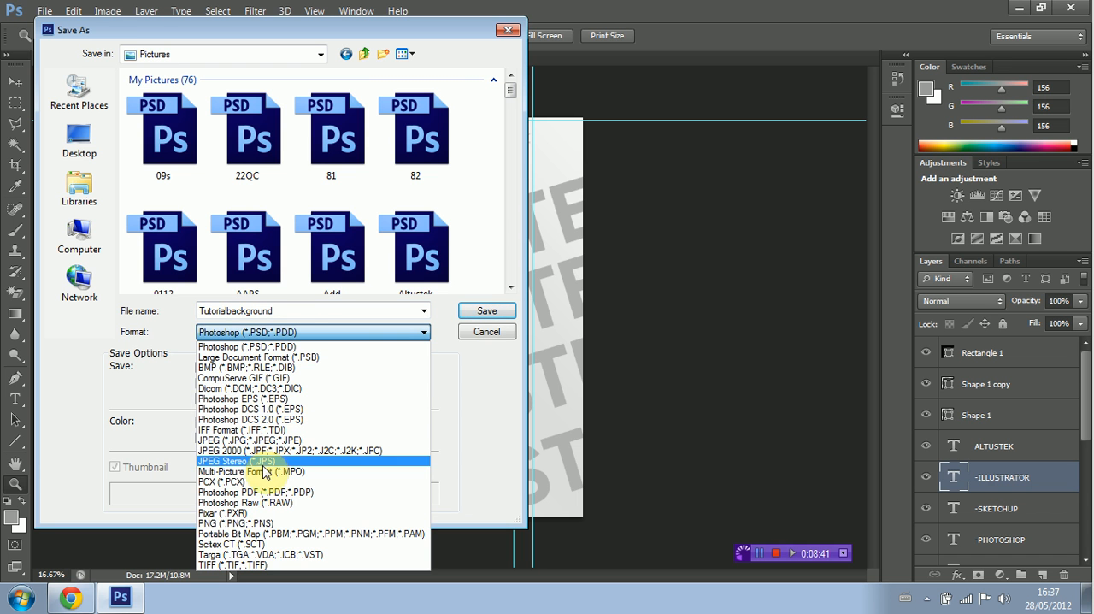
click(248, 522)
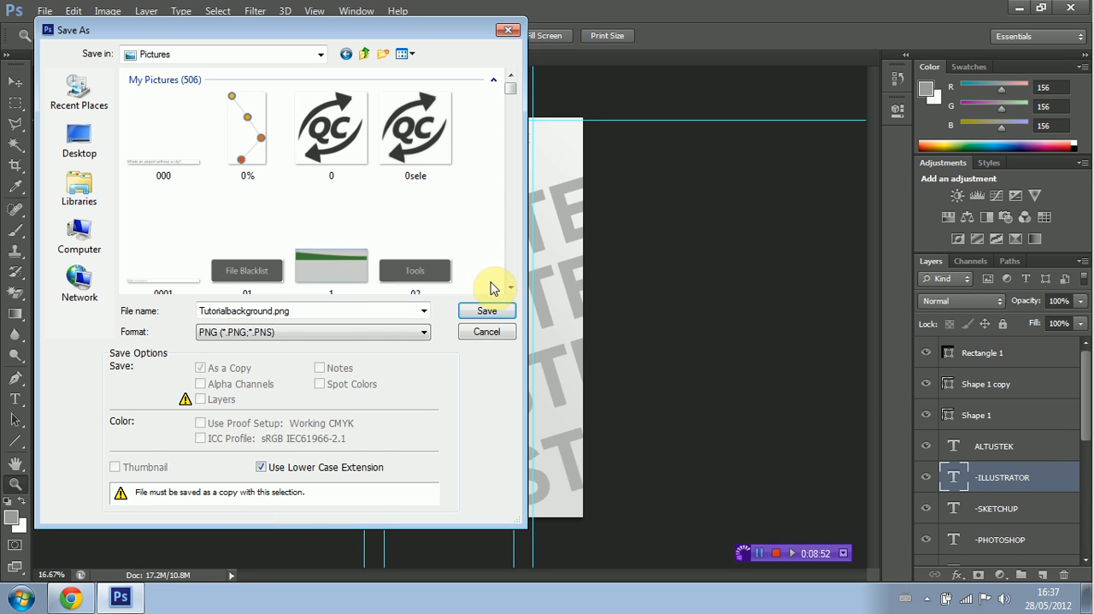
Step: Save the PNG file with the smallest compression and no interlacing
click(485, 310)
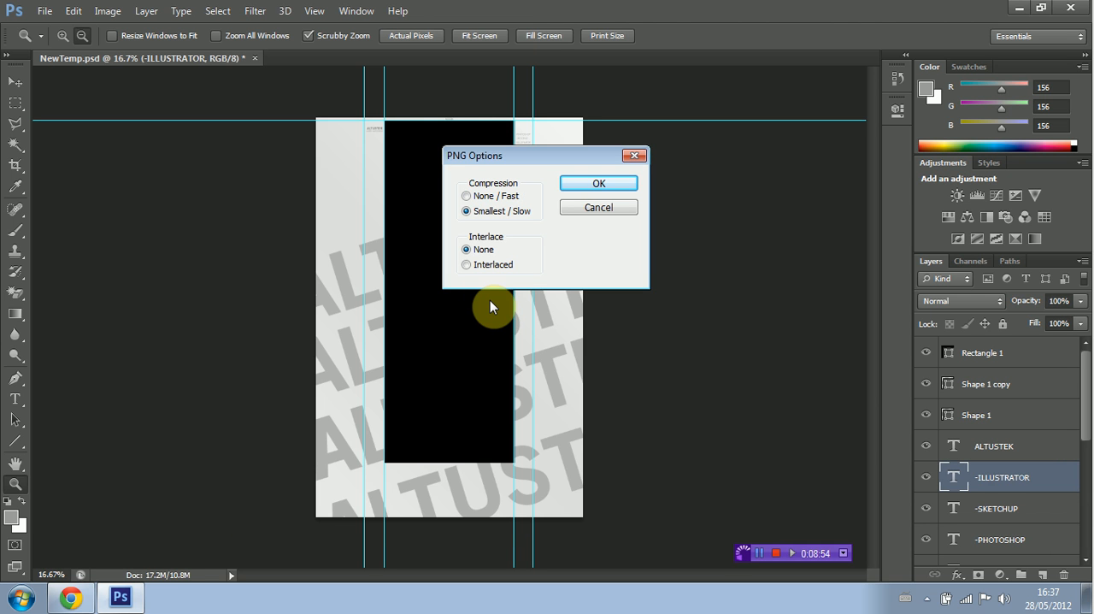
click(598, 184)
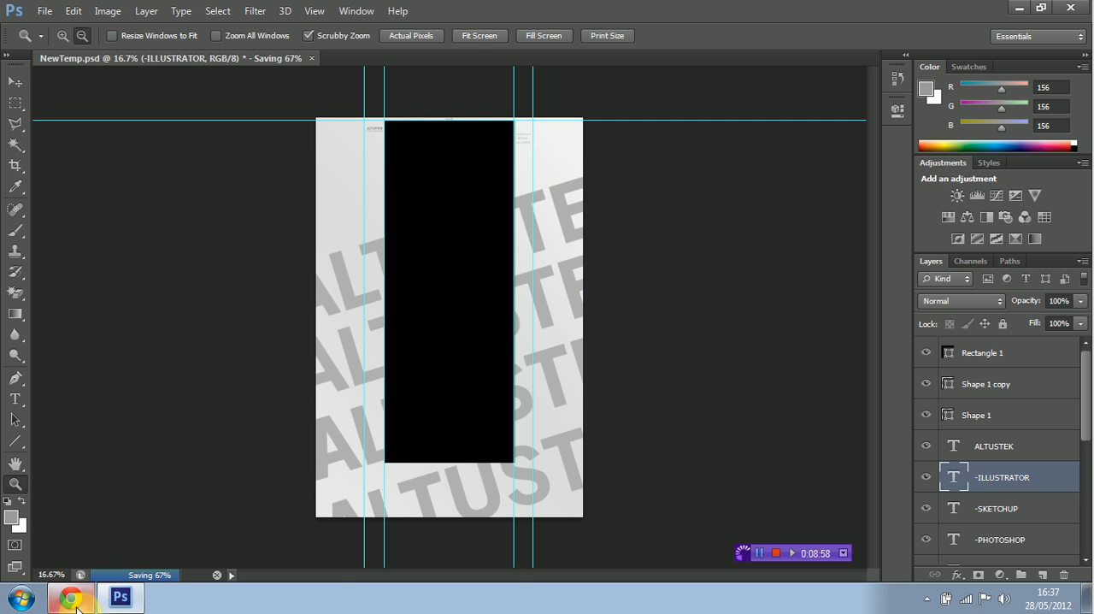
Step: Switch to Chrome, close the unneeded tabs and open the channel settings of the Altusreviews YouTube channel
click(77, 599)
click(463, 11)
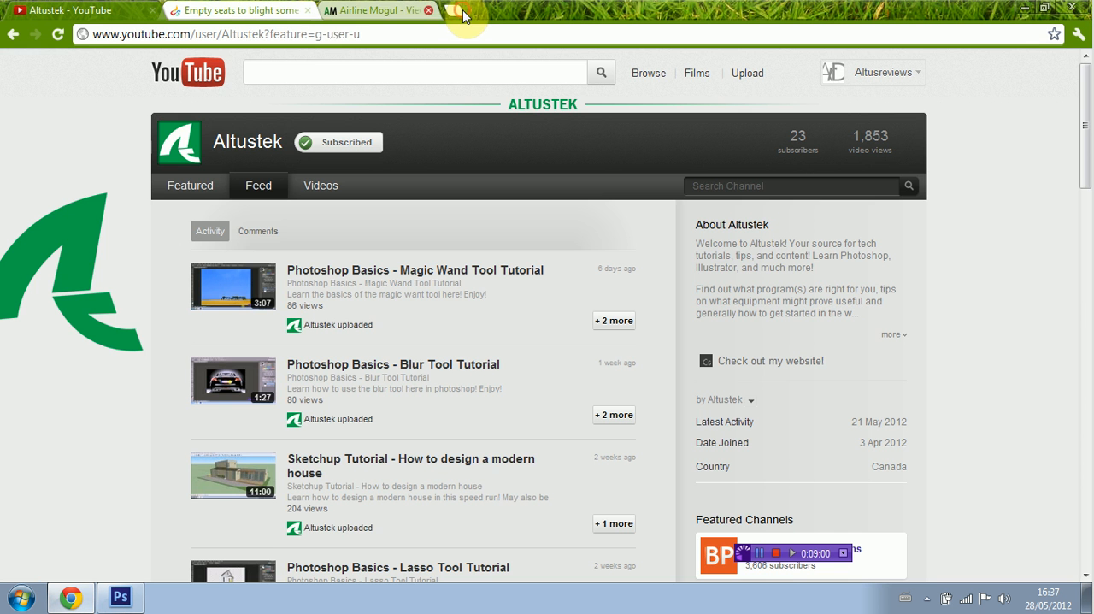
click(306, 12)
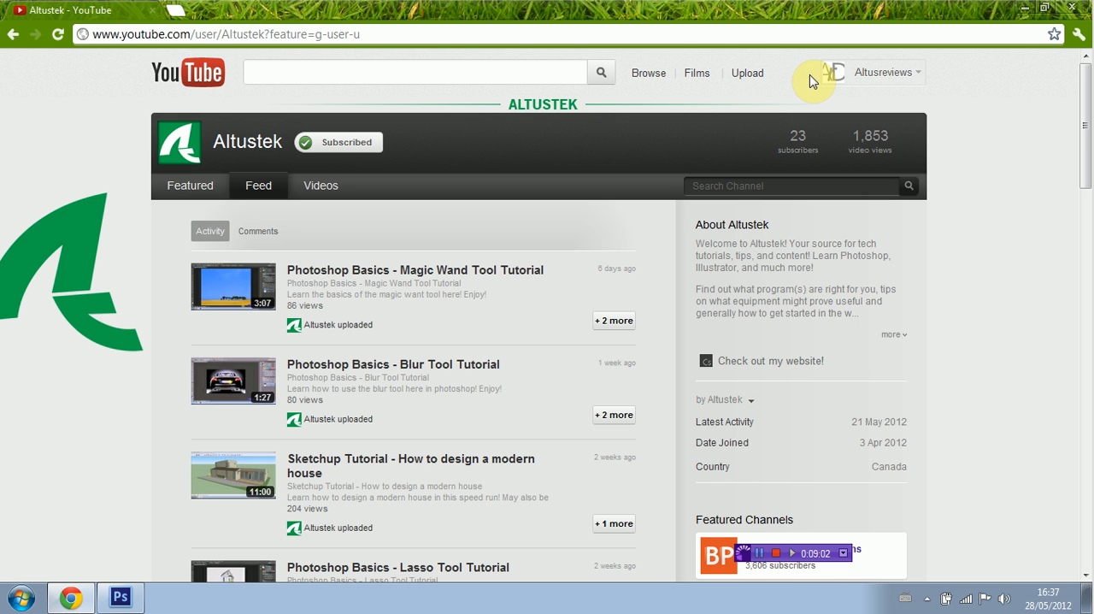
click(911, 74)
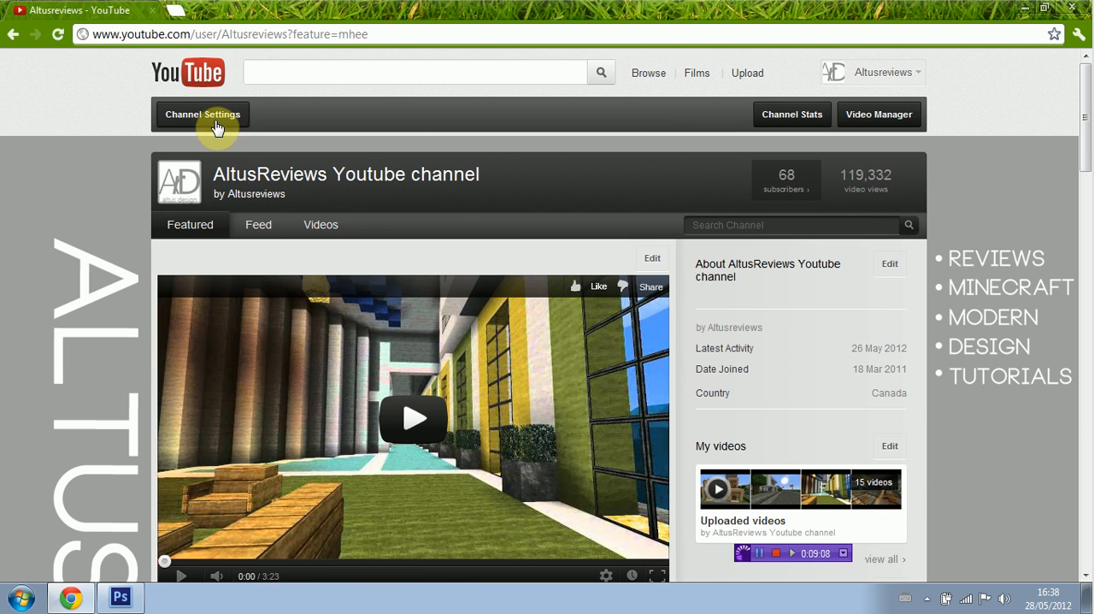
click(219, 122)
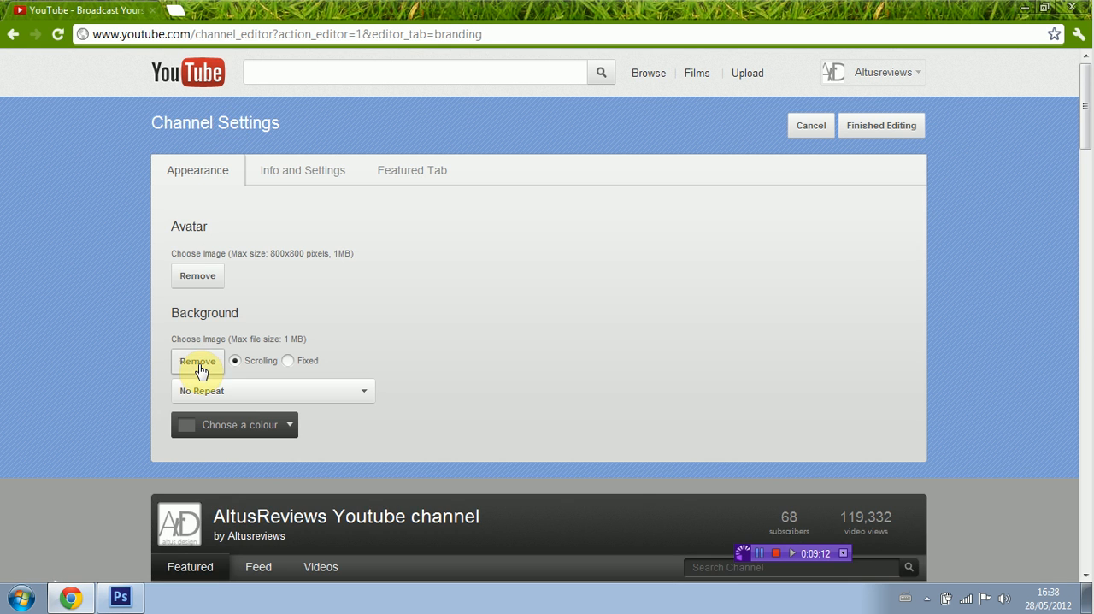
Step: Replace the channel's background image with Tutorialbackground.png from the Pictures library and check it down the page preview
click(196, 365)
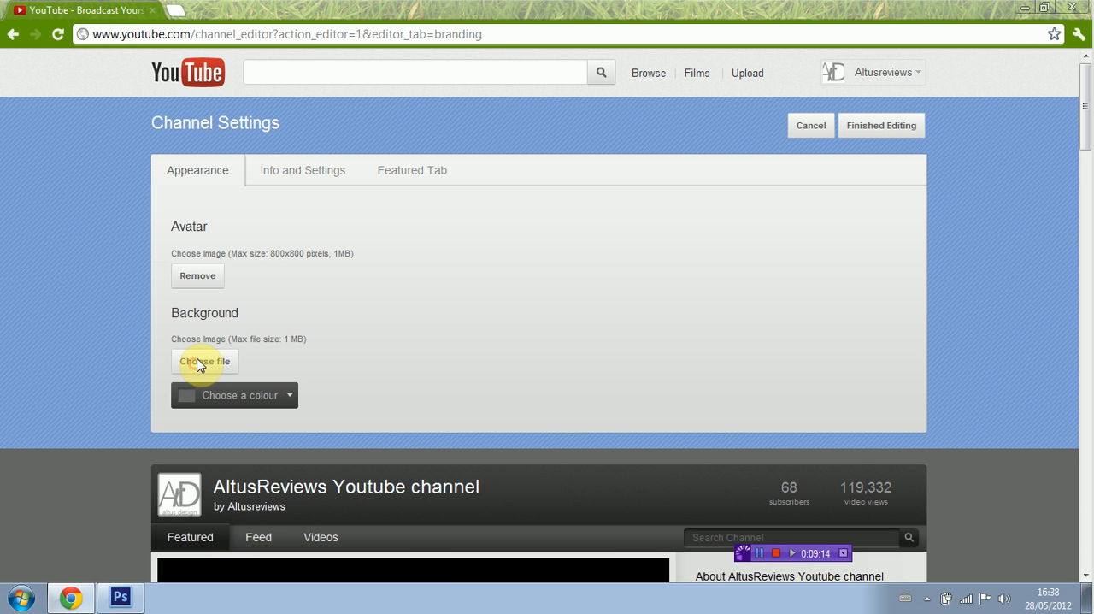
click(202, 360)
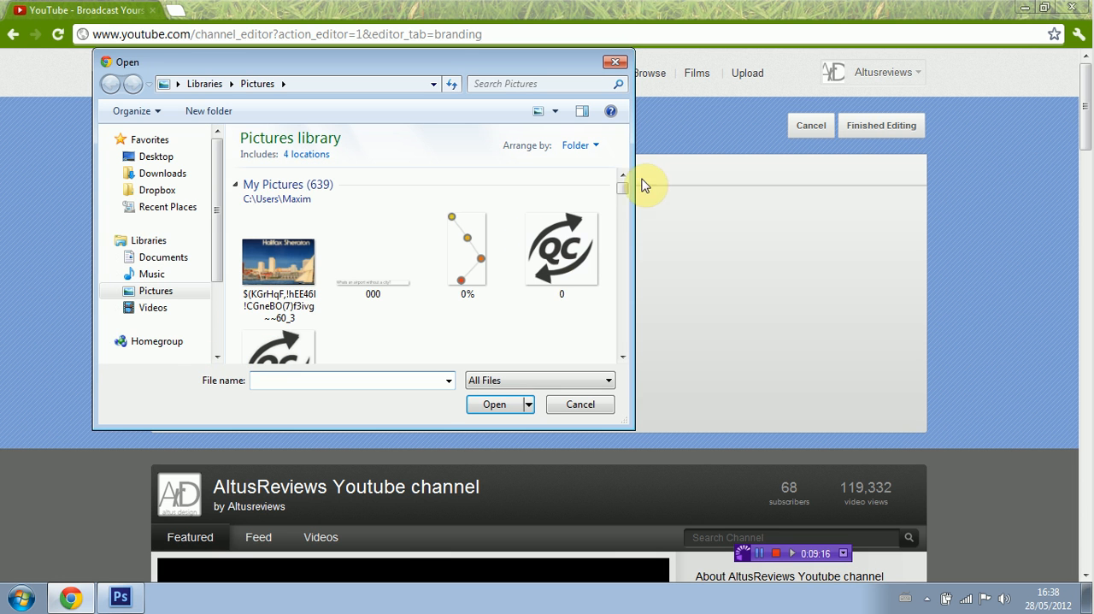
click(271, 384)
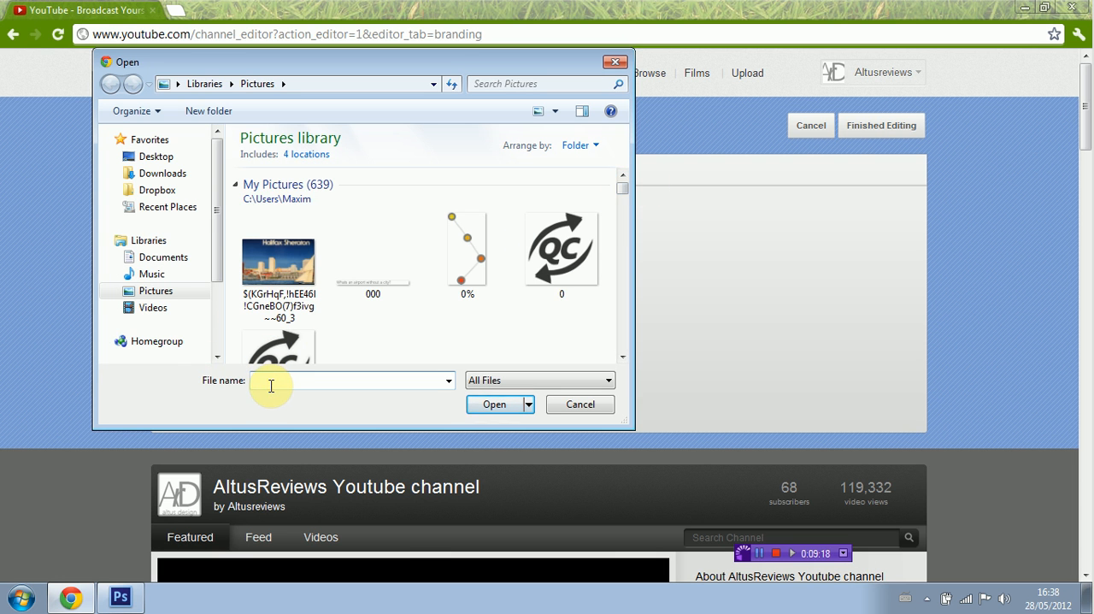
text(tu)
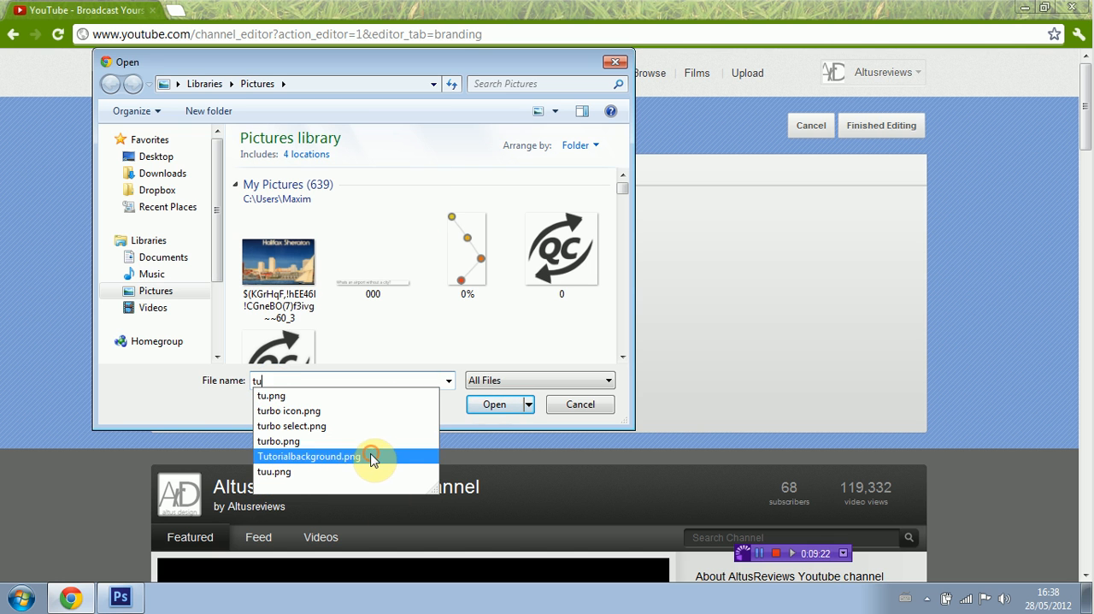
click(308, 455)
click(497, 405)
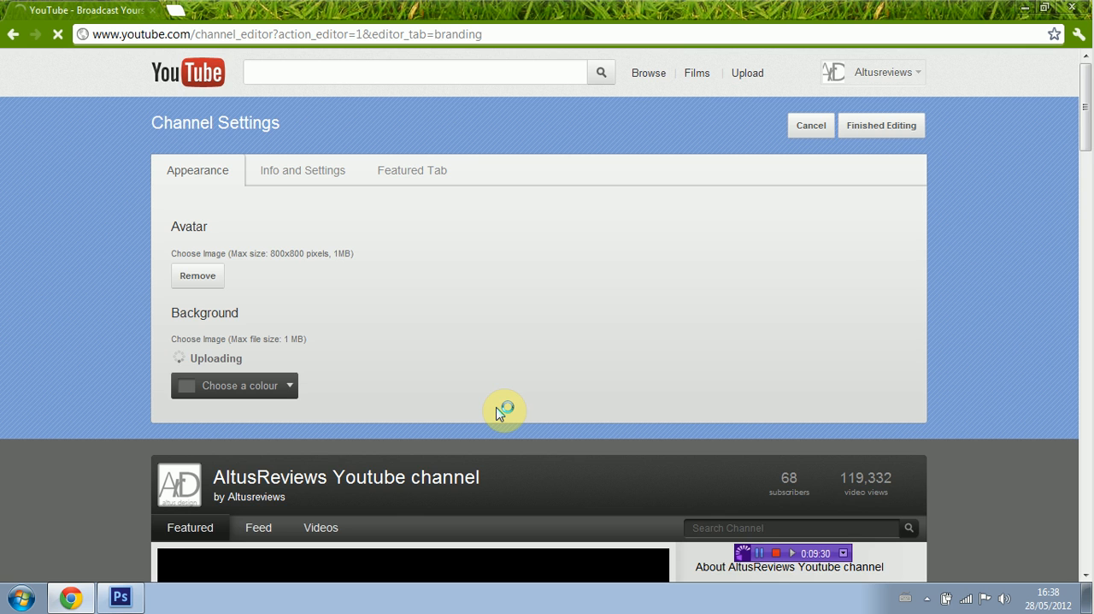
scroll(490, 342, down, 8)
scroll(491, 342, up, 7)
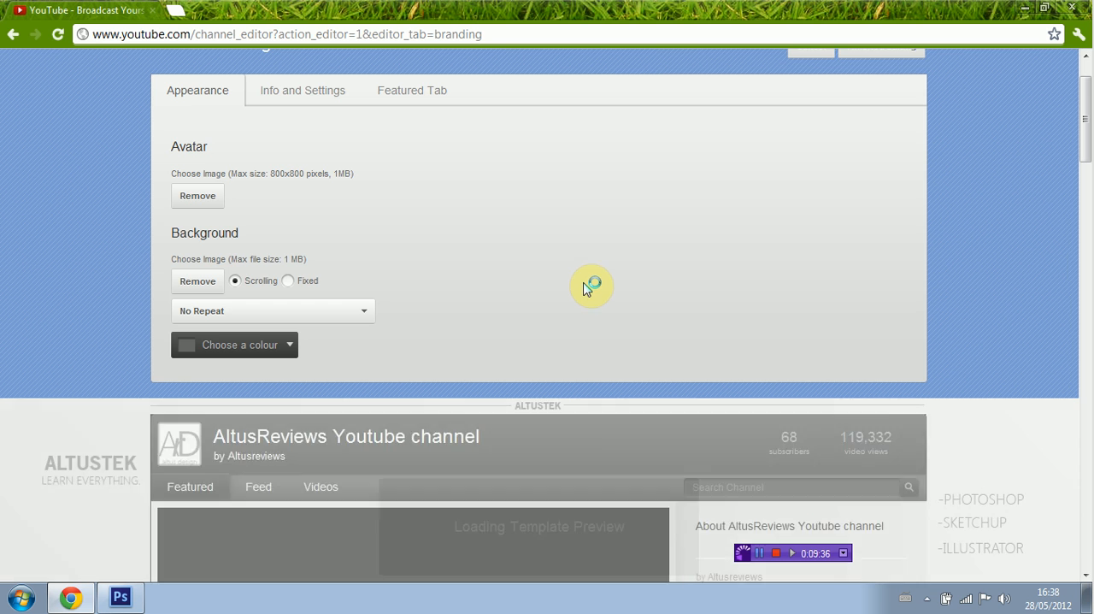
scroll(586, 288, down, 15)
scroll(586, 288, down, 3)
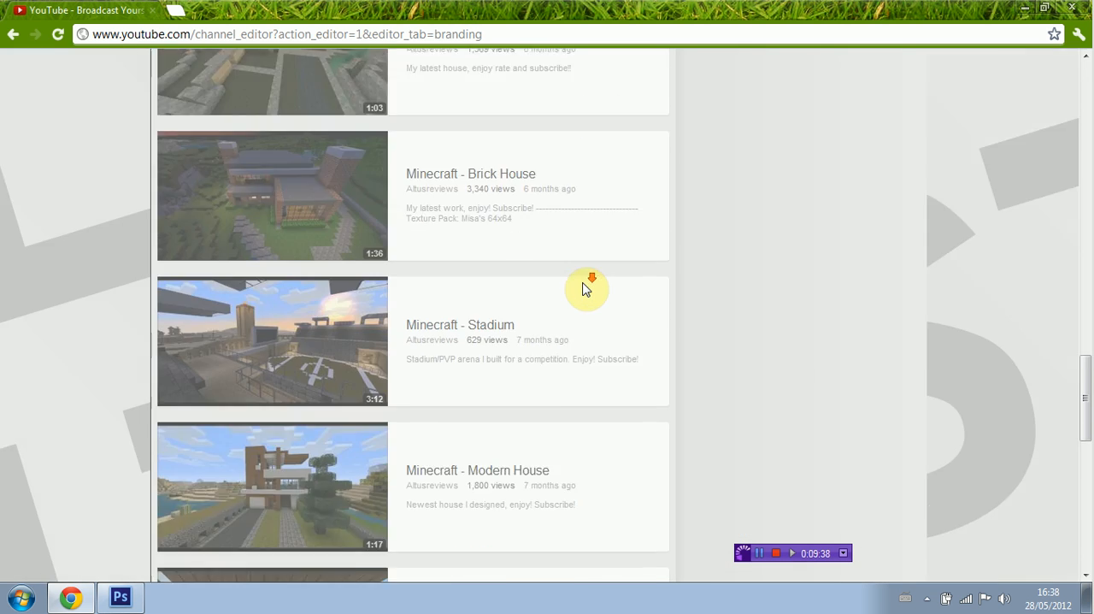
scroll(584, 287, up, 15)
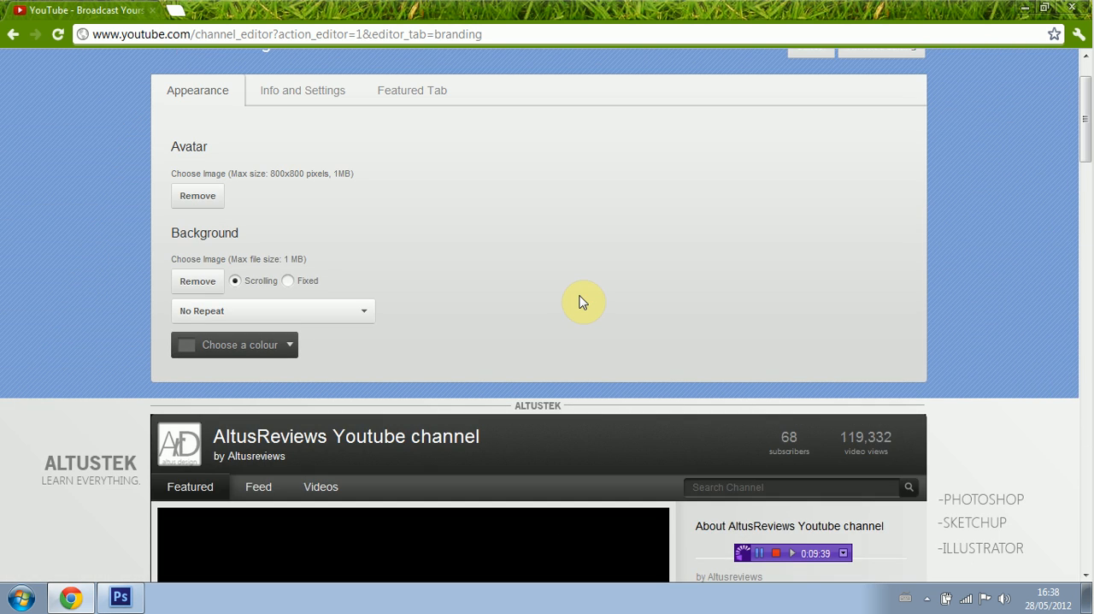
Step: Switch back to Photoshop and delete the Rectangle 1 layer with the black rectangle
click(120, 598)
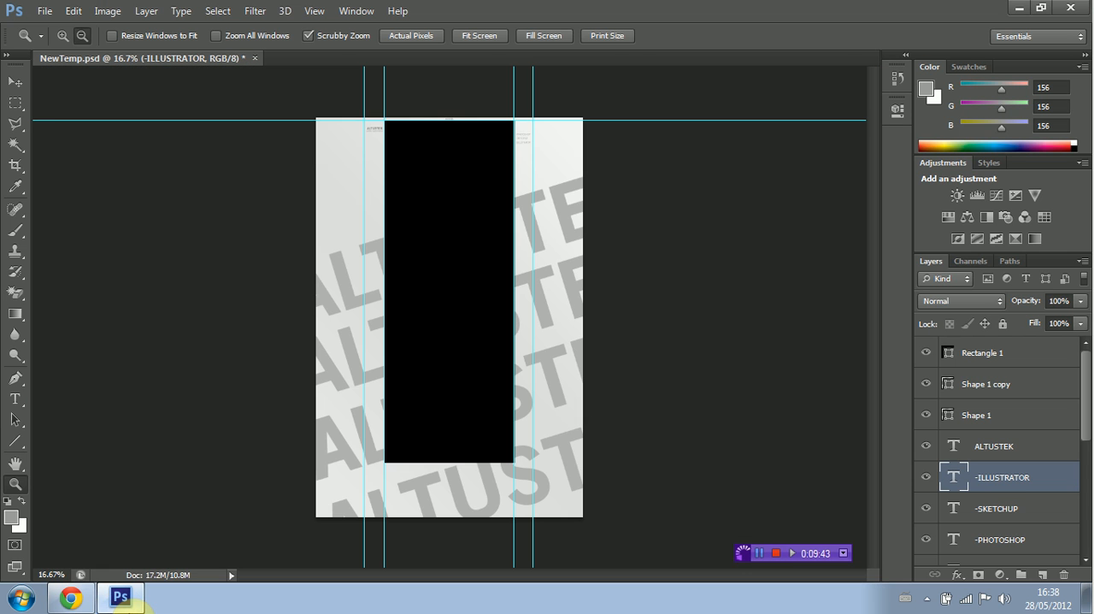
right_click(979, 354)
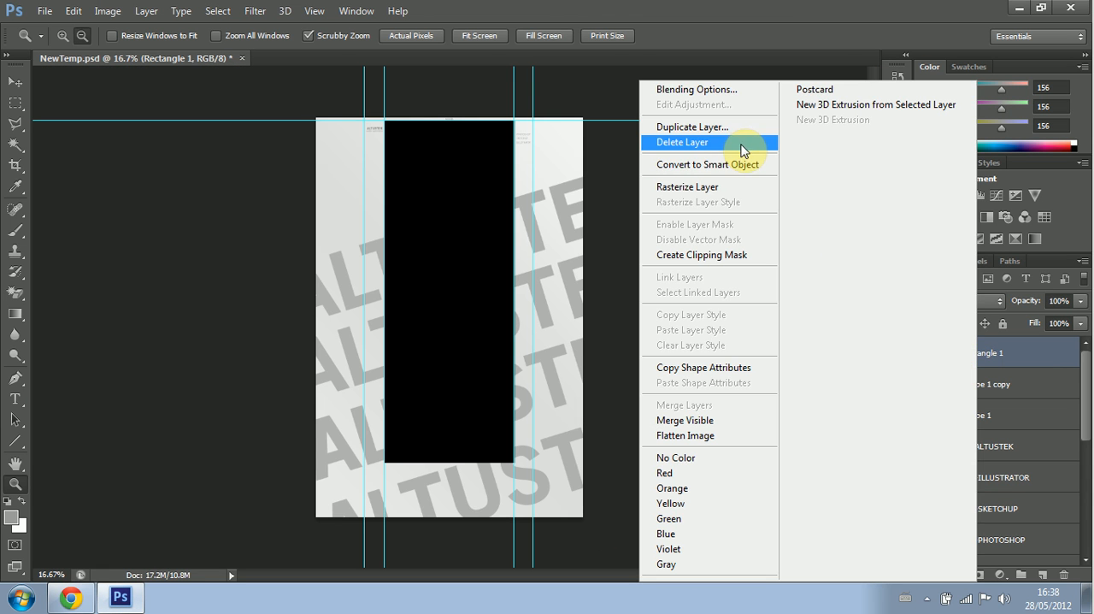
click(694, 142)
click(622, 225)
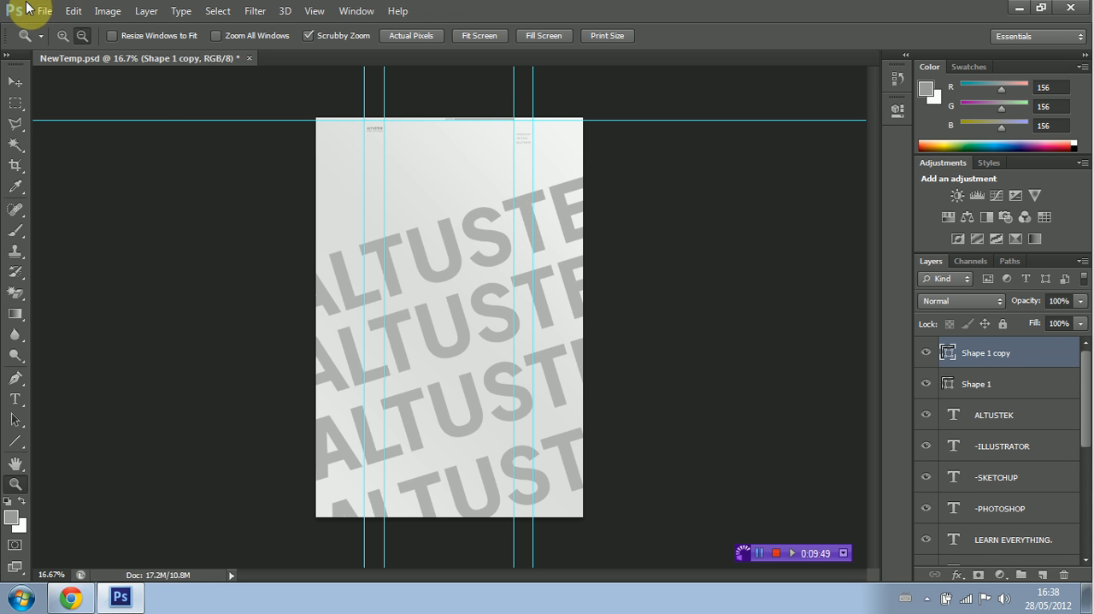
Step: Save the document as a PNG named tutorialbackground.png in Downloads, with the smallest compression and no interlacing
click(43, 10)
click(129, 203)
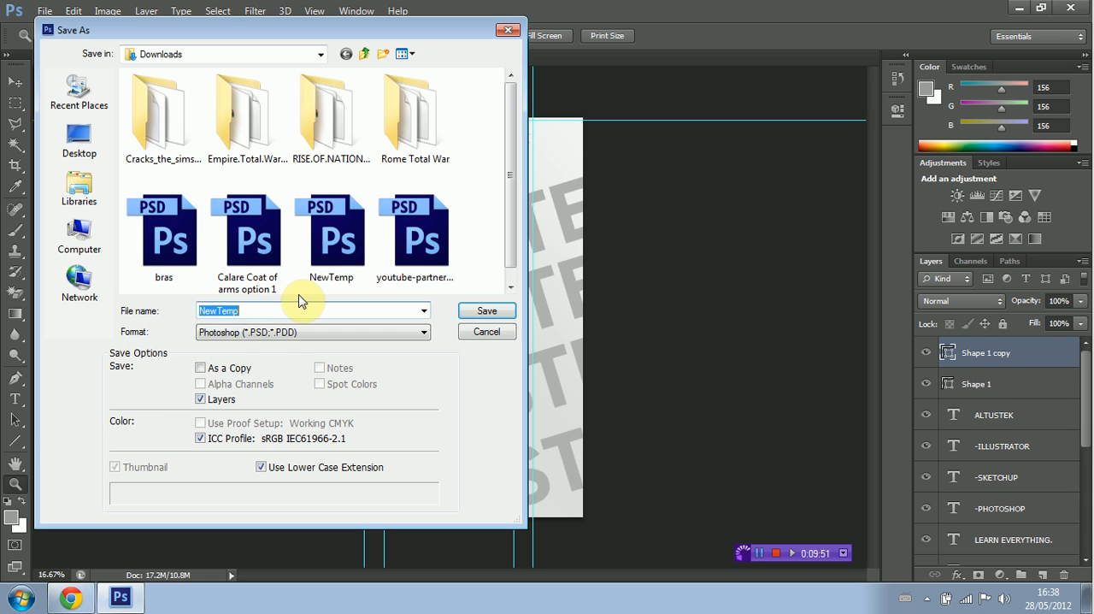
click(284, 334)
click(217, 519)
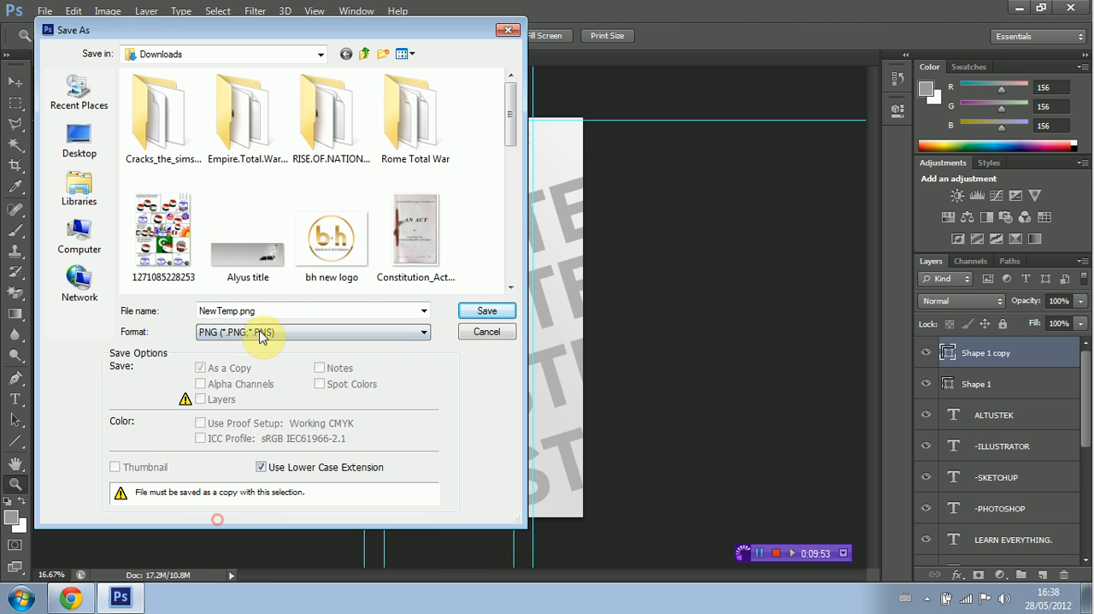
click(281, 311)
text(tu)
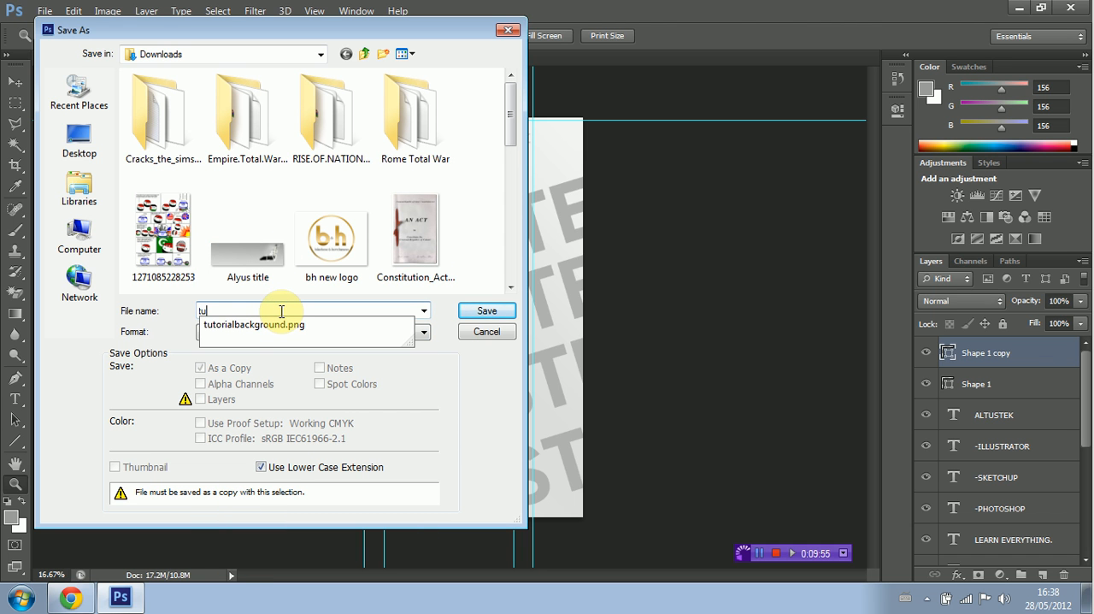
click(289, 325)
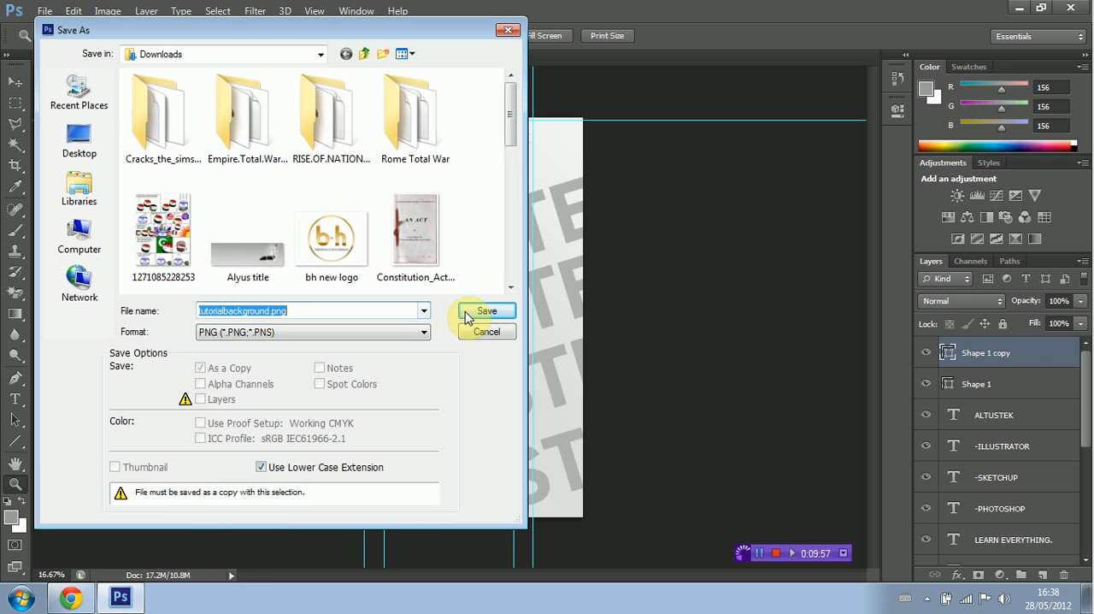
click(482, 311)
click(533, 229)
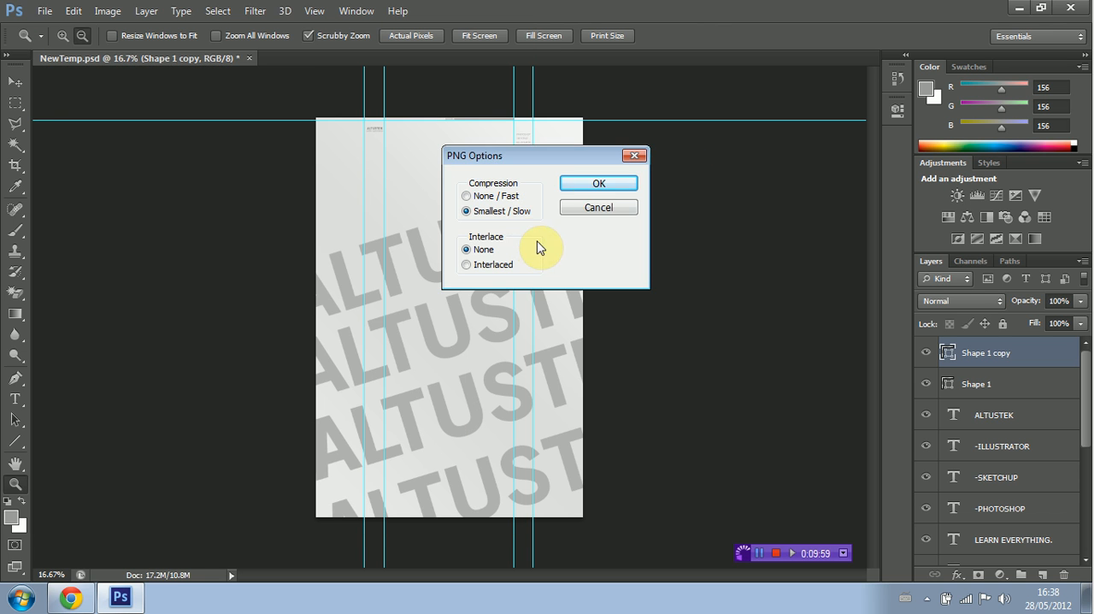
click(594, 183)
Step: Switch to Chrome and remove the channel's current background image
click(94, 591)
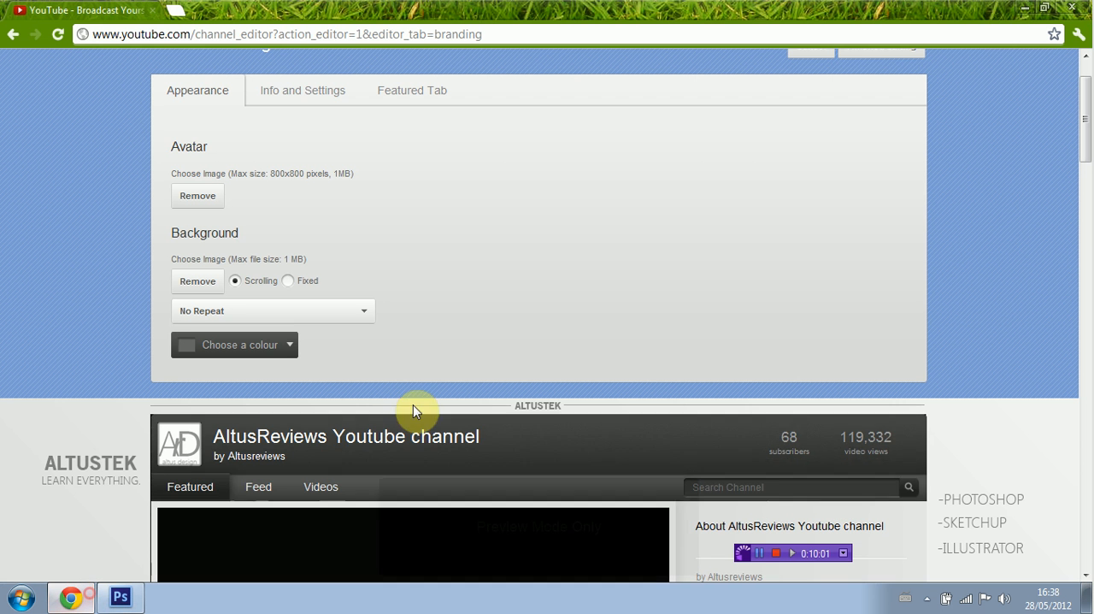
click(198, 282)
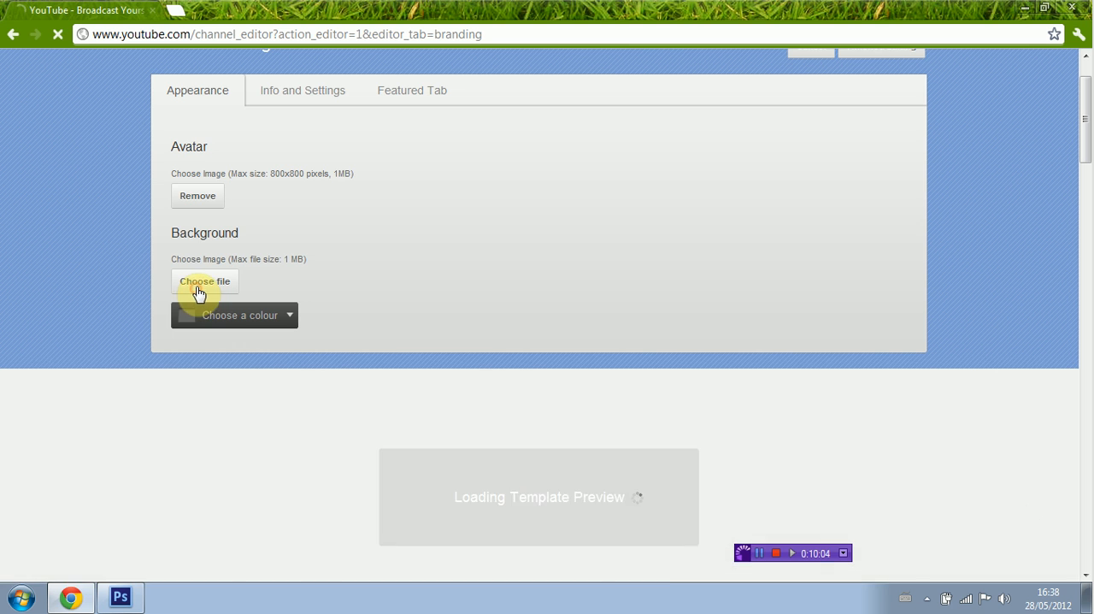
click(202, 284)
click(293, 249)
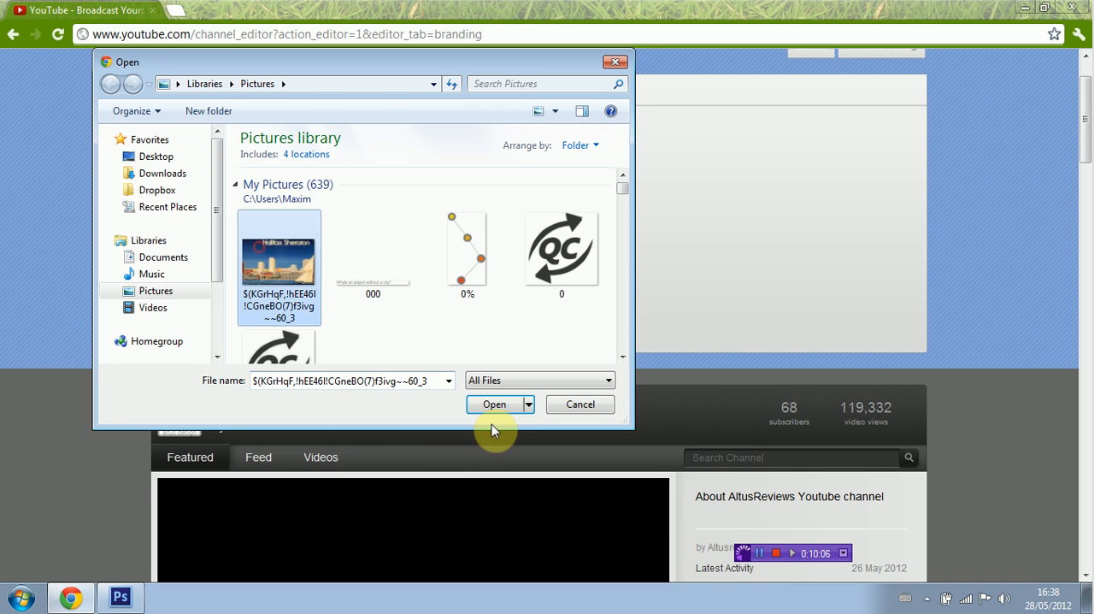
click(492, 405)
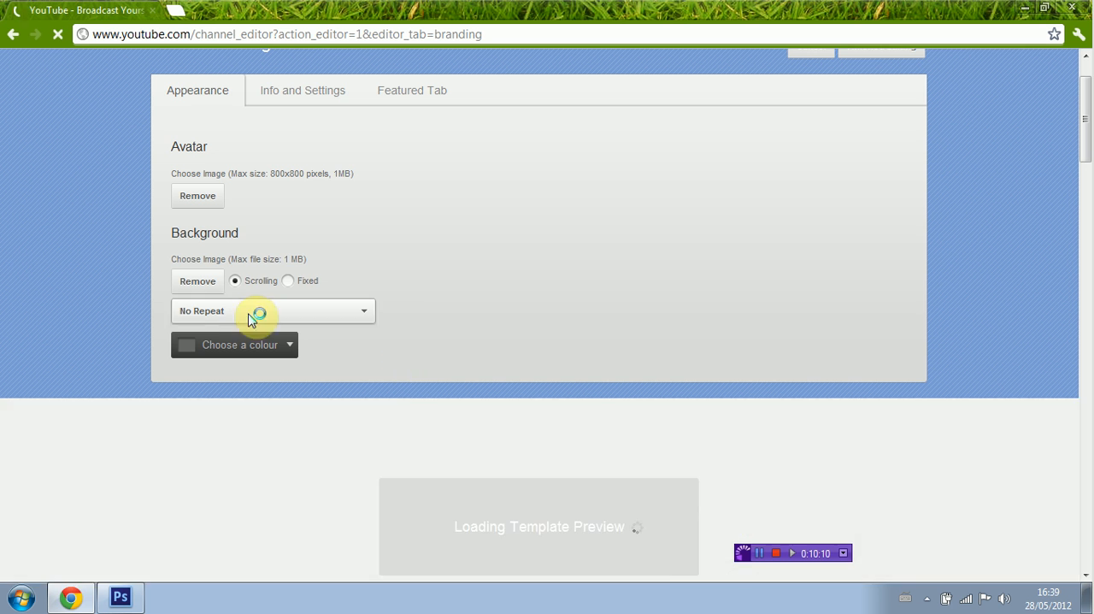
click(209, 287)
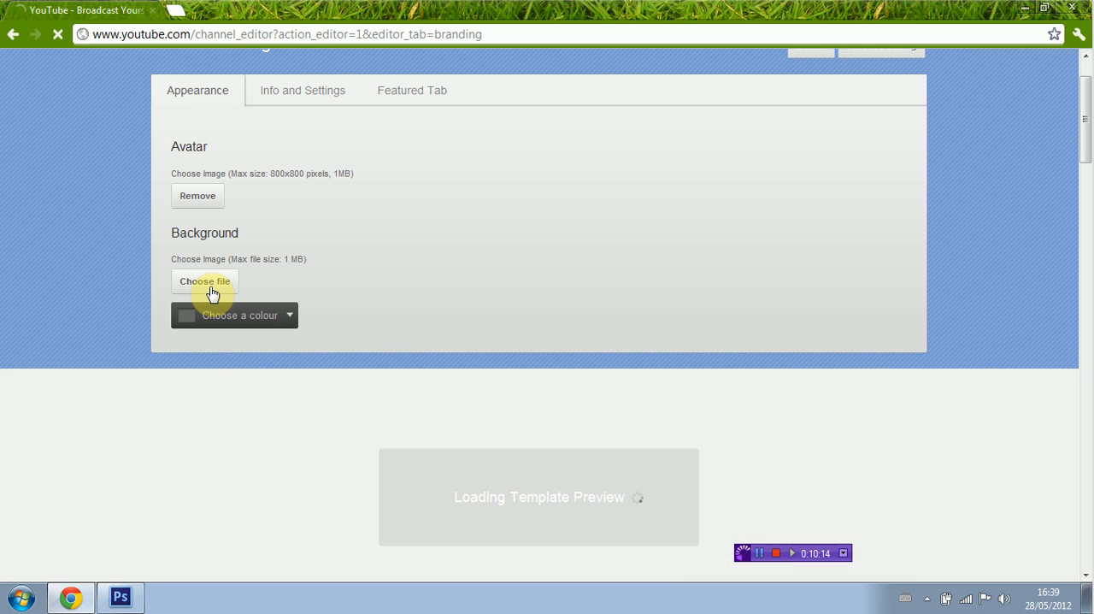
Step: Upload Tutorialbackground.png from the Pictures library as the channel background and check the preview down the page
click(211, 291)
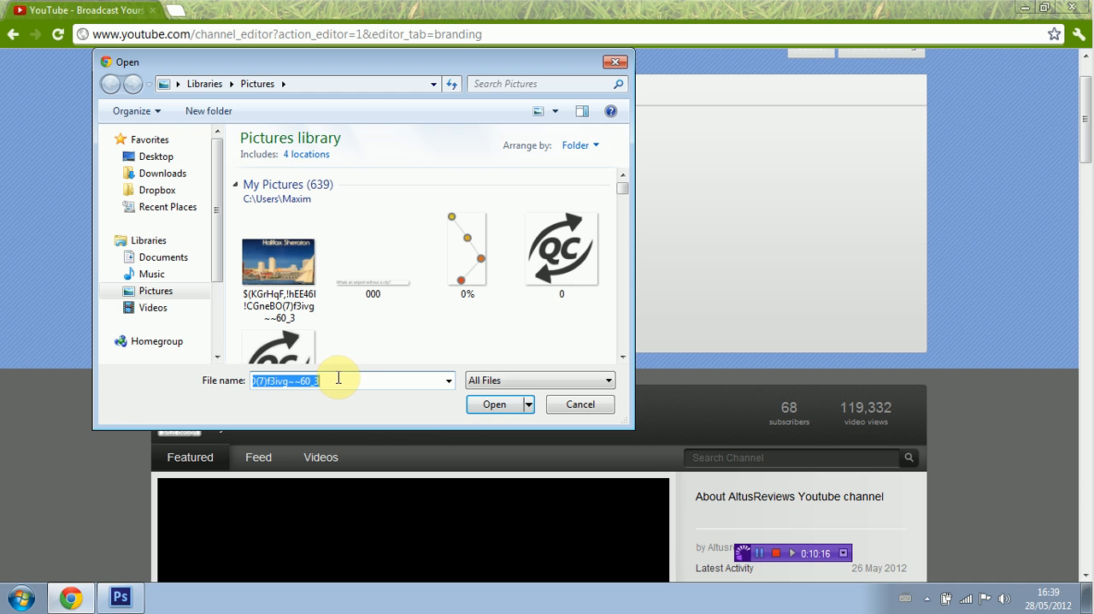
text(tu)
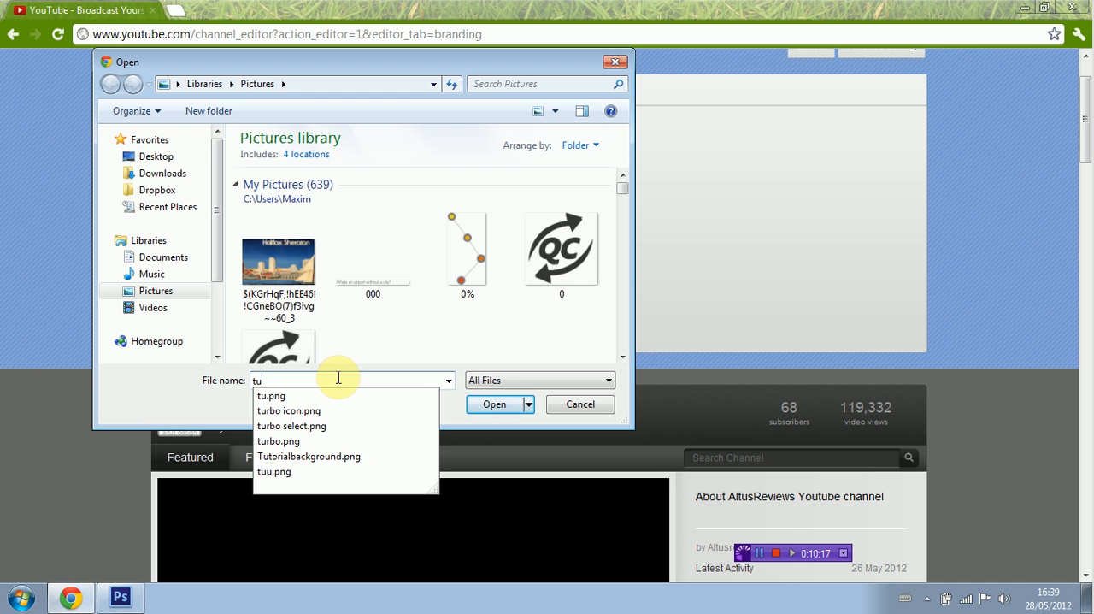
click(386, 460)
click(484, 406)
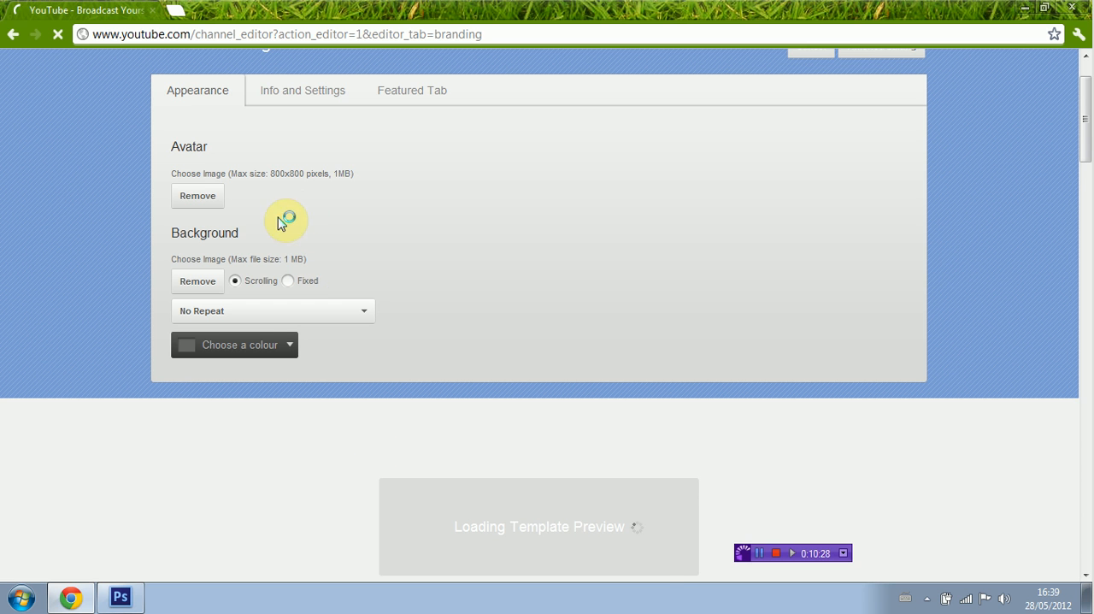
scroll(354, 379, down, 2)
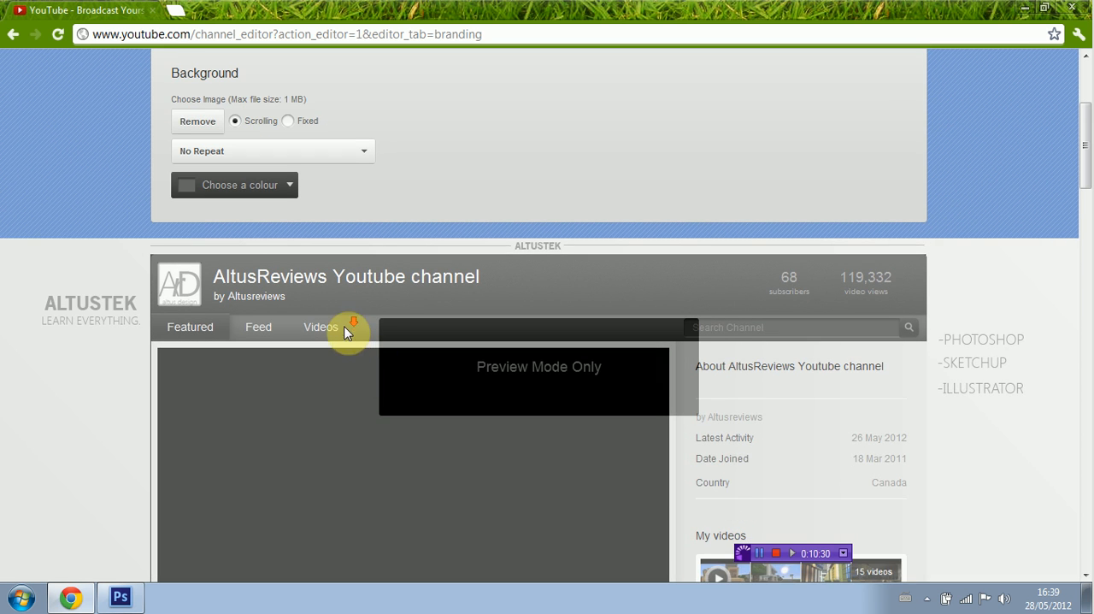
scroll(345, 328, down, 1)
scroll(727, 235, down, 4)
scroll(738, 245, down, 2)
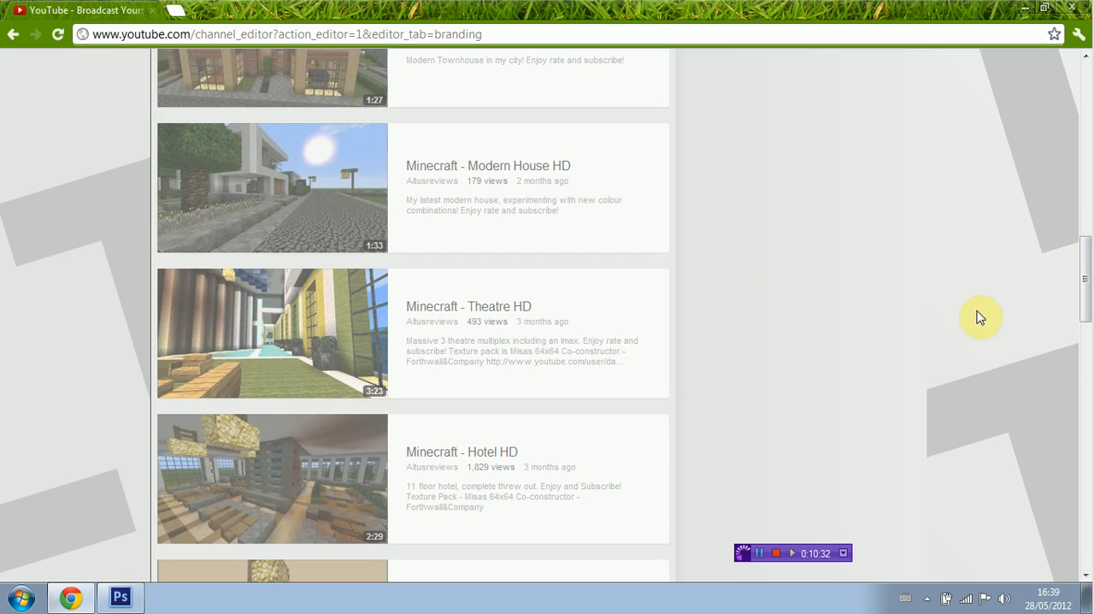
drag(1084, 276, 1082, 112)
Step: Switch to Photoshop and save the document as a PNG named Background1 in Downloads, with smallest compression and no interlacing
click(128, 596)
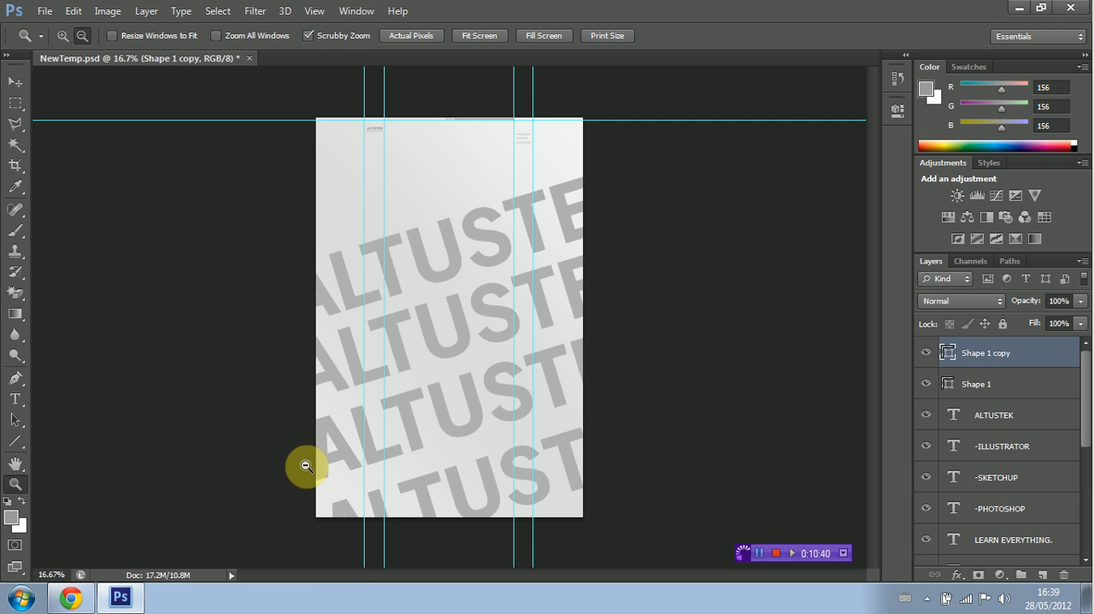
click(41, 10)
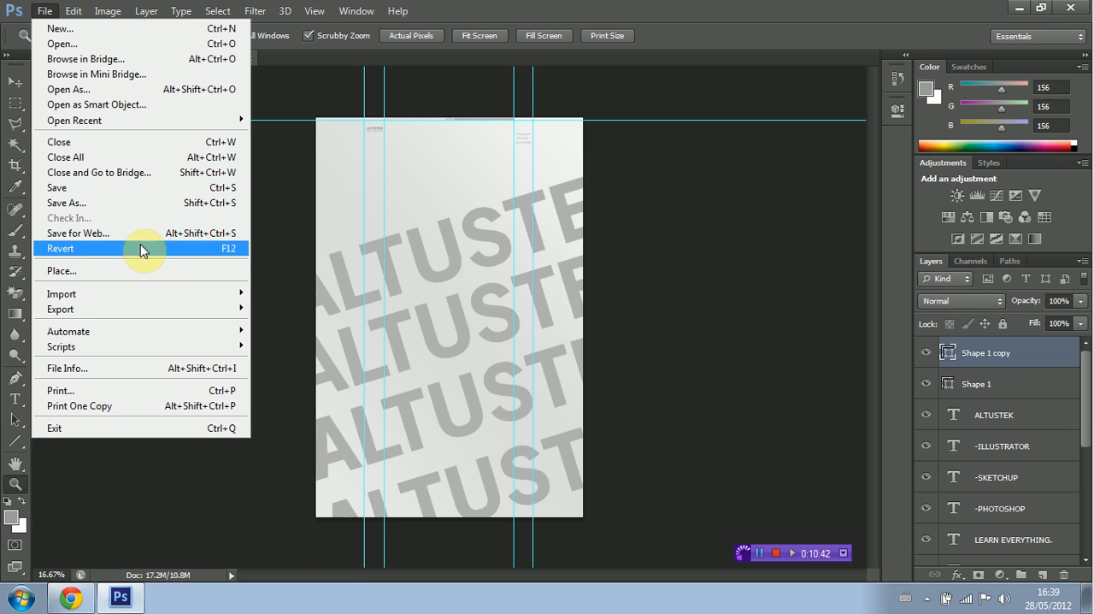
click(151, 202)
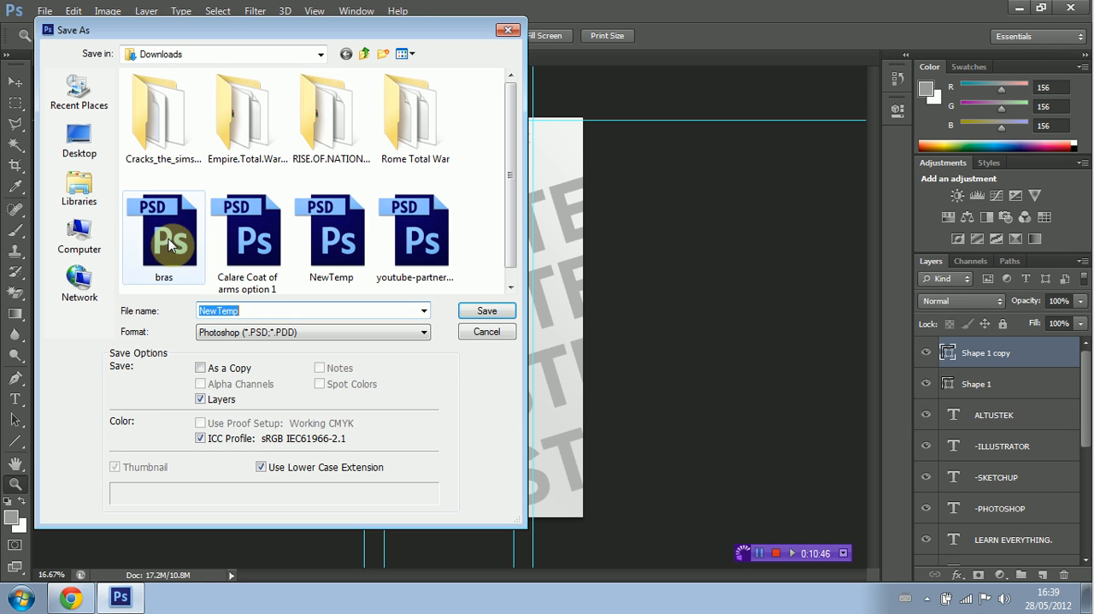
text(B)
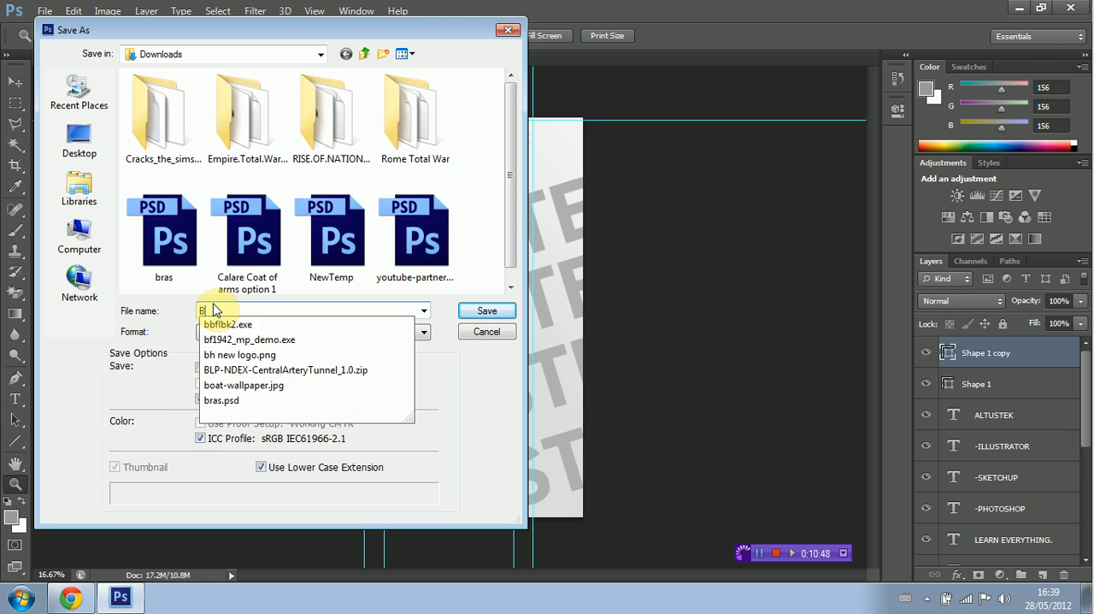
text(ackground1)
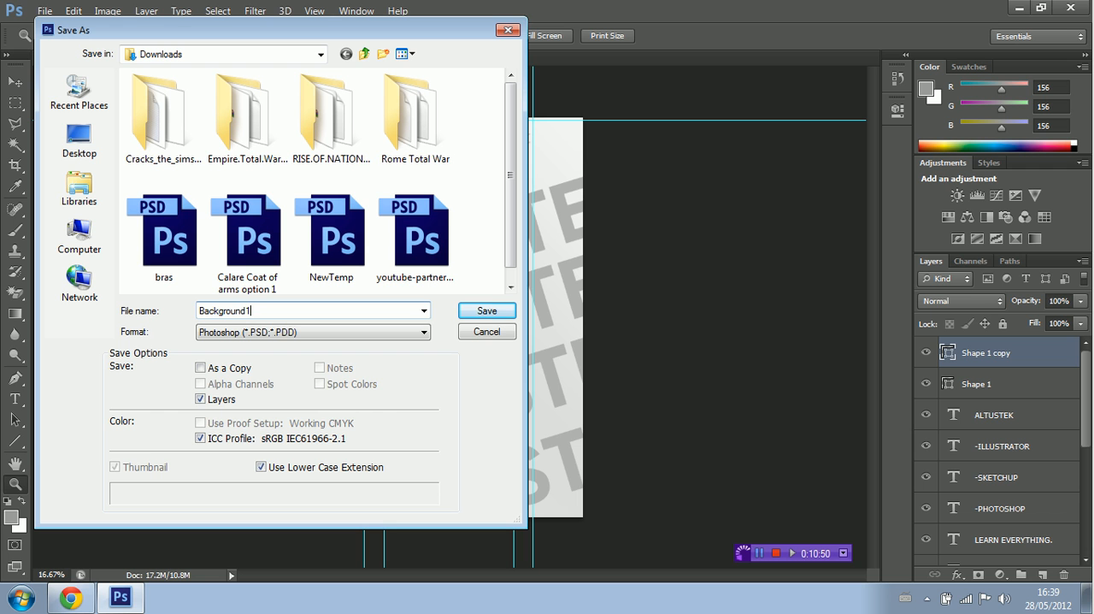
click(373, 334)
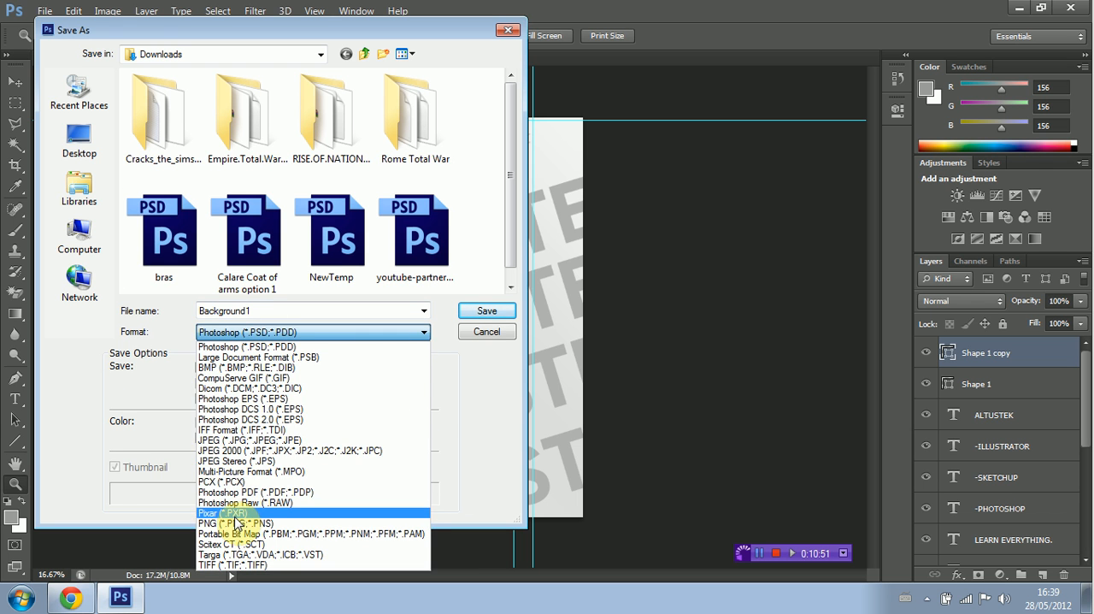
click(244, 518)
click(467, 314)
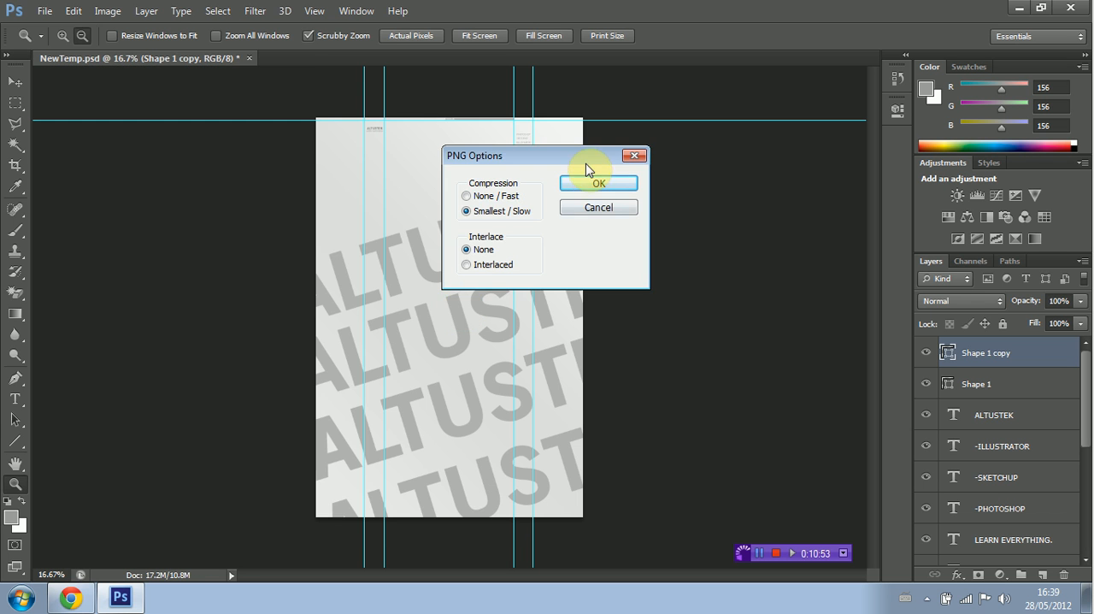
click(592, 180)
Step: Switch to Chrome, remove the channel's current background image, and look for the new background file in the Pictures library
click(70, 597)
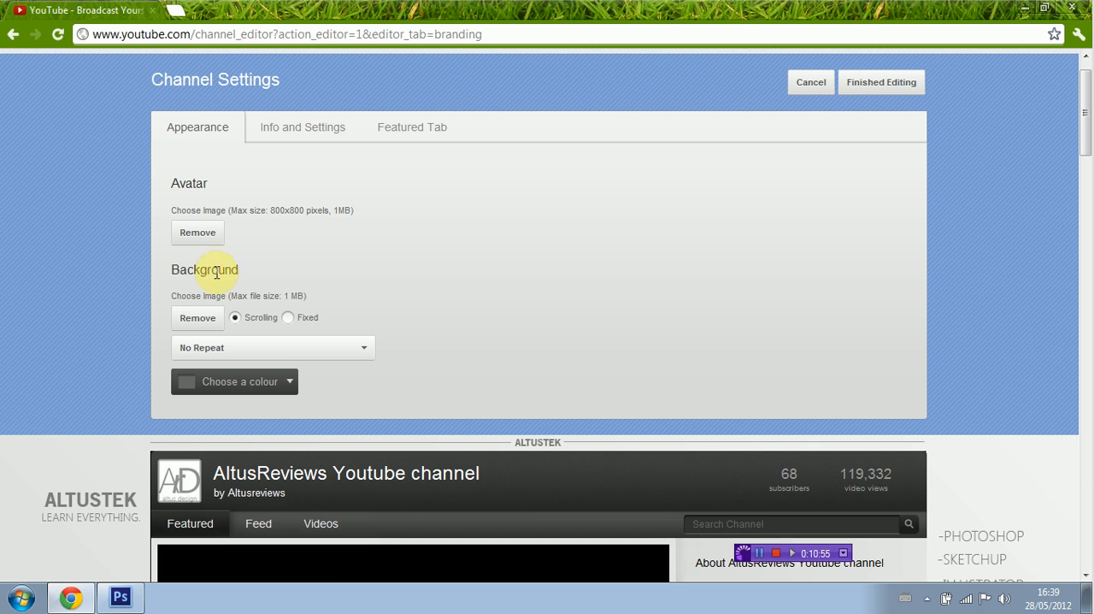
click(199, 325)
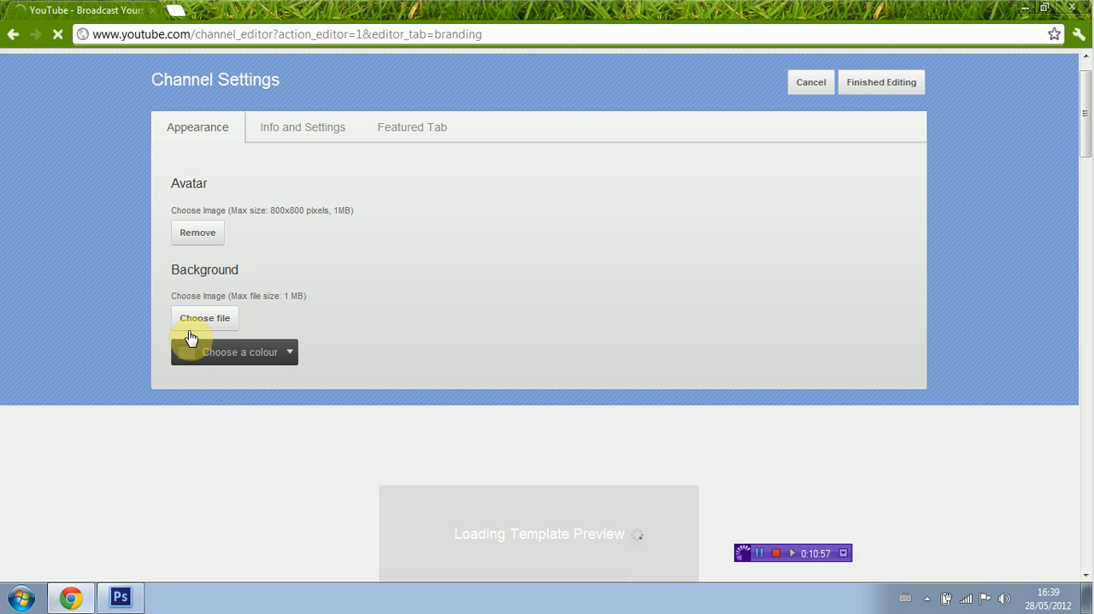
click(202, 329)
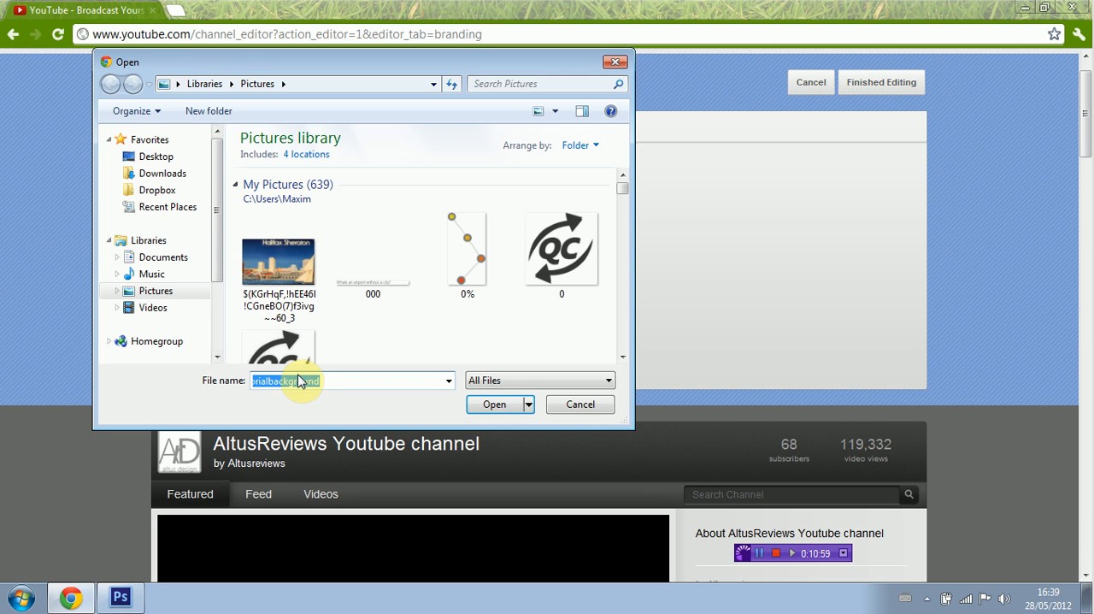
text(back)
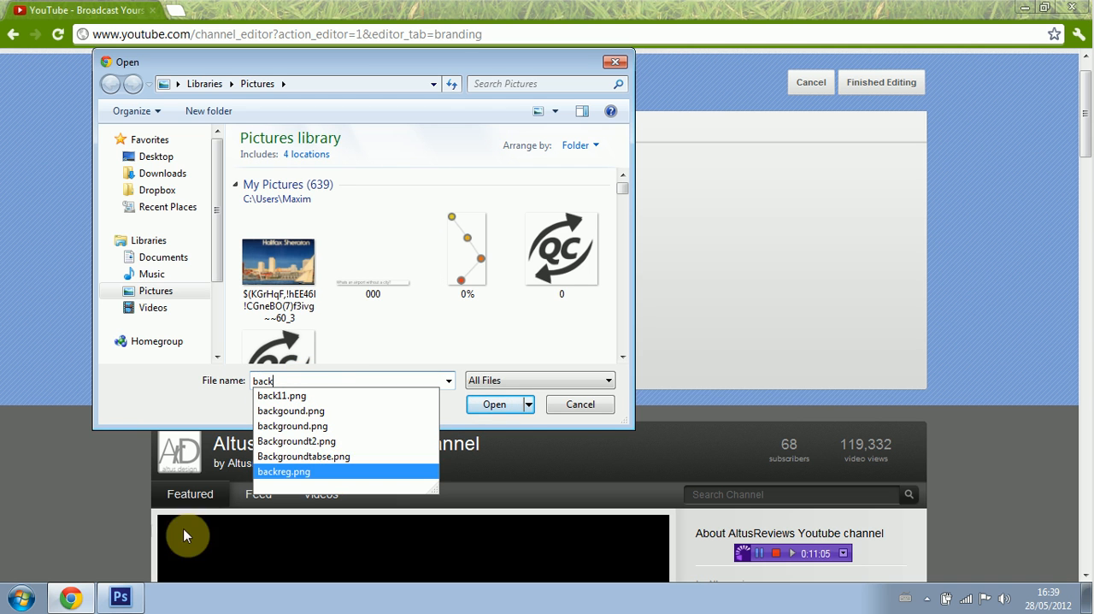
Step: Switch to Photoshop and check which folder the Save As dialog uses, without saving
click(119, 597)
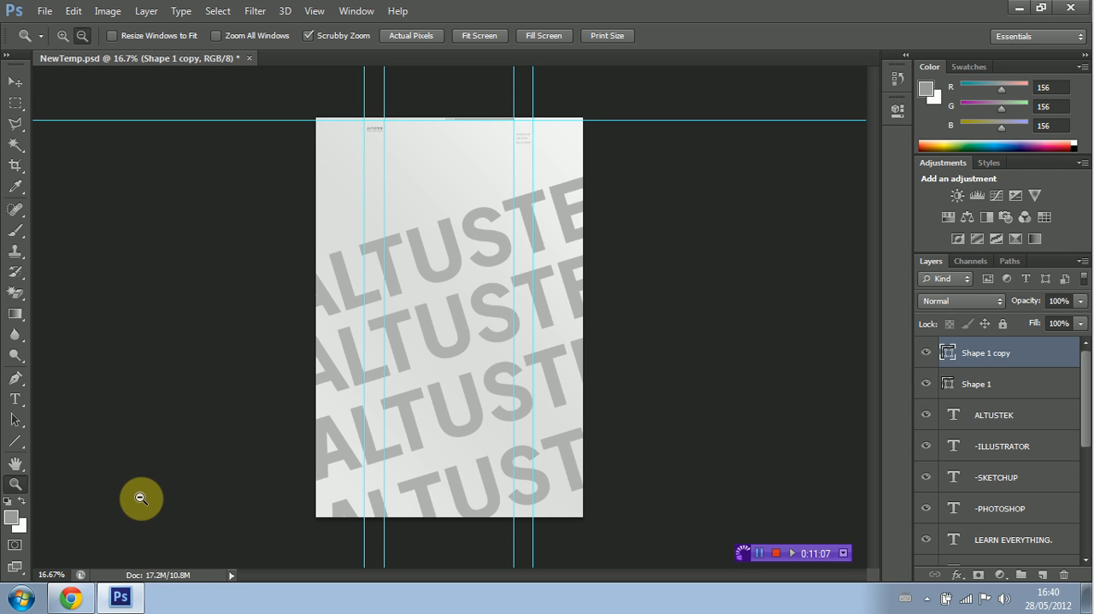
click(44, 11)
click(120, 204)
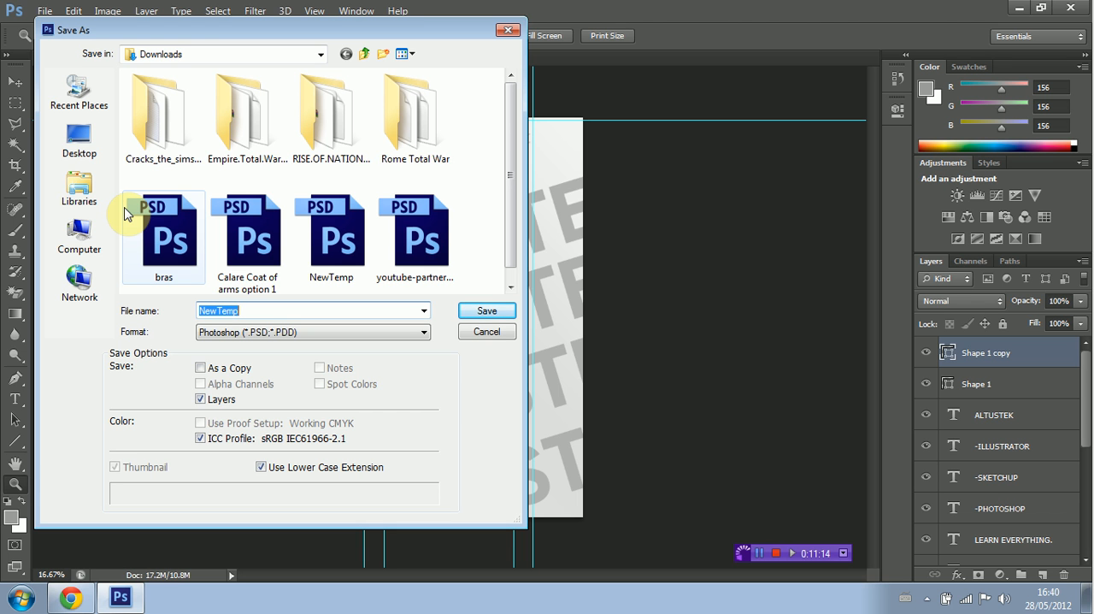
click(508, 30)
Step: Switch to Chrome, upload Background1.png from the Downloads folder as the channel background, and check the preview down the page
click(70, 599)
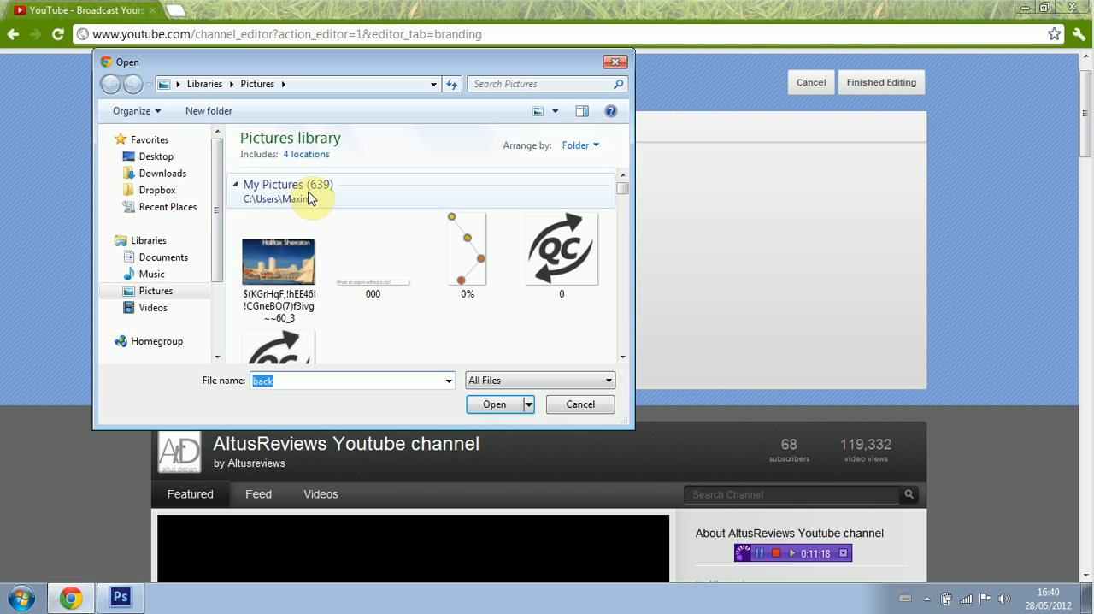
click(185, 176)
double_click(288, 380)
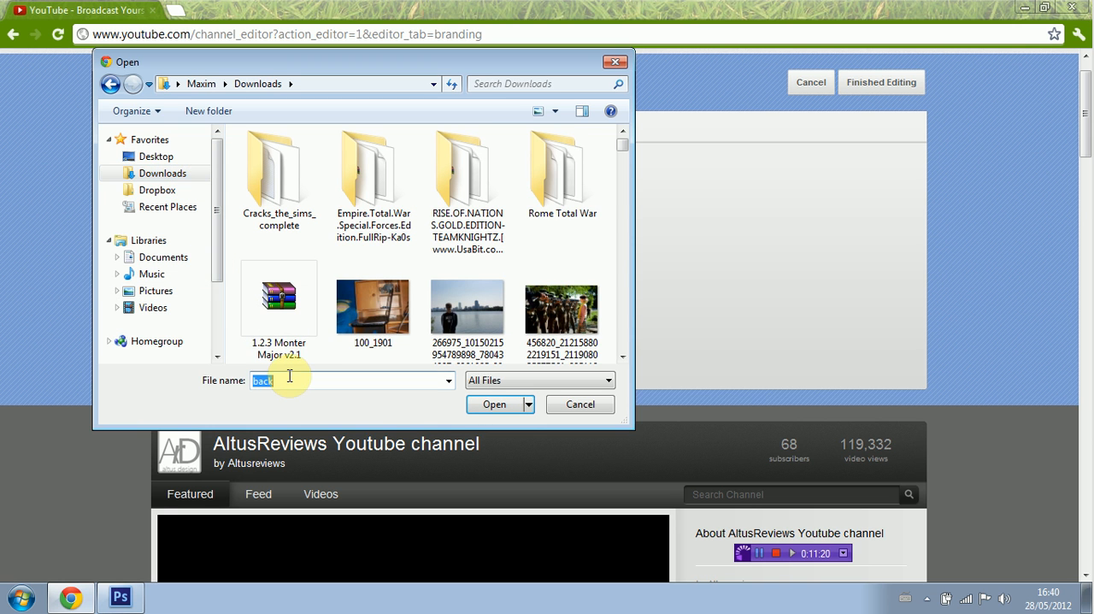
text(g)
key(BackSpace)
text(Back)
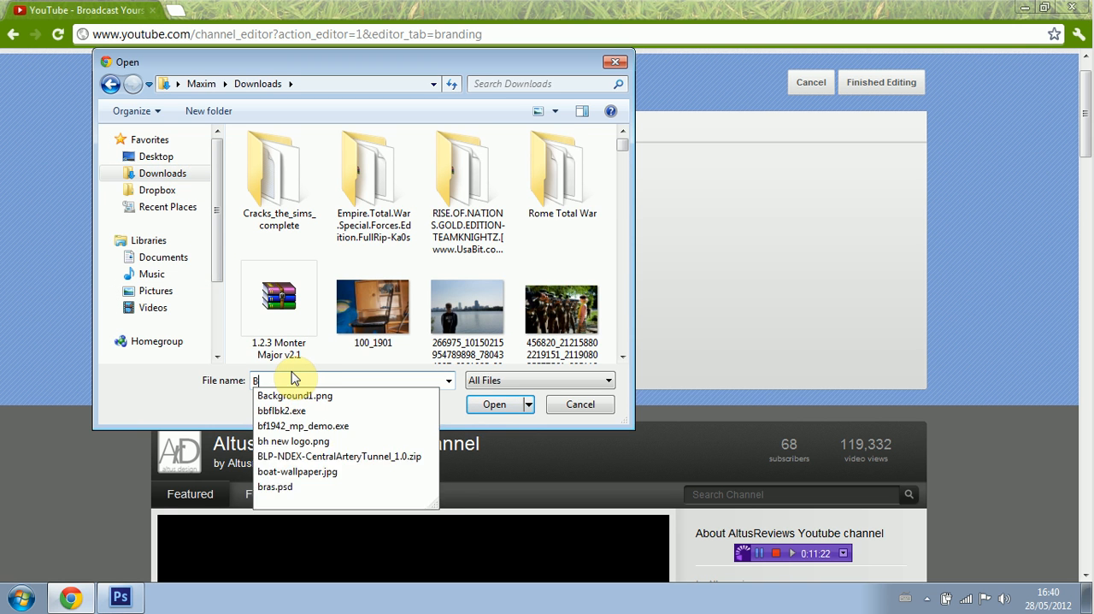
click(295, 396)
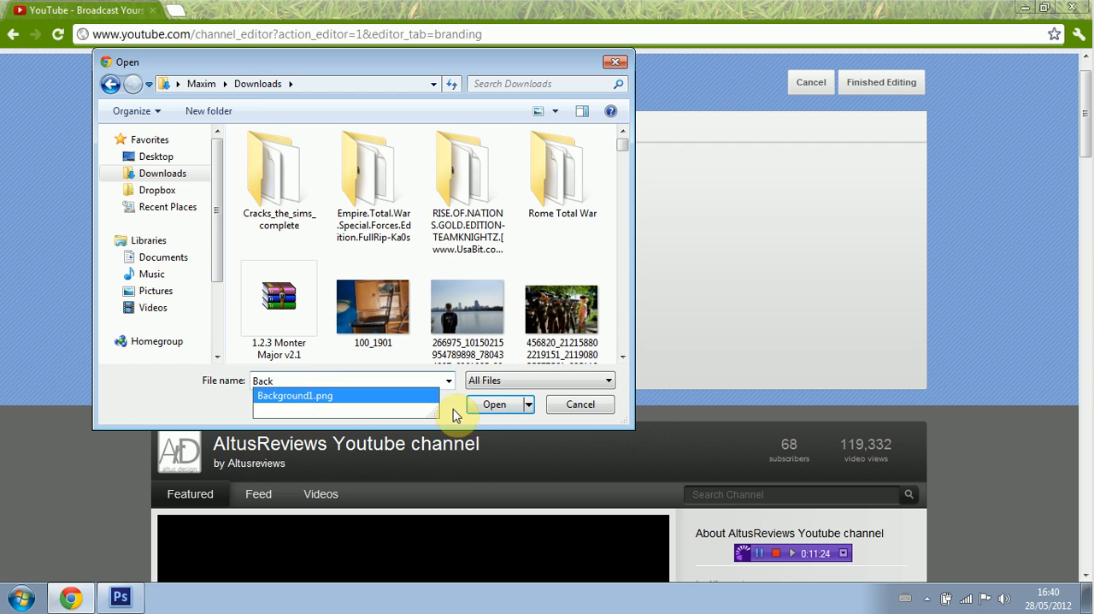
click(479, 404)
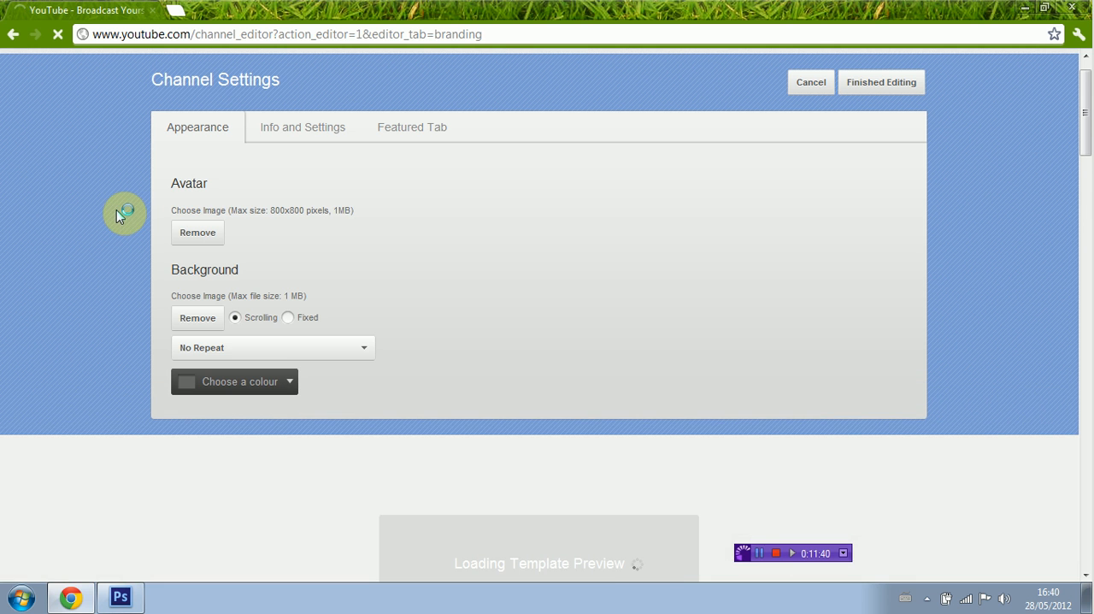
scroll(117, 211, down, 7)
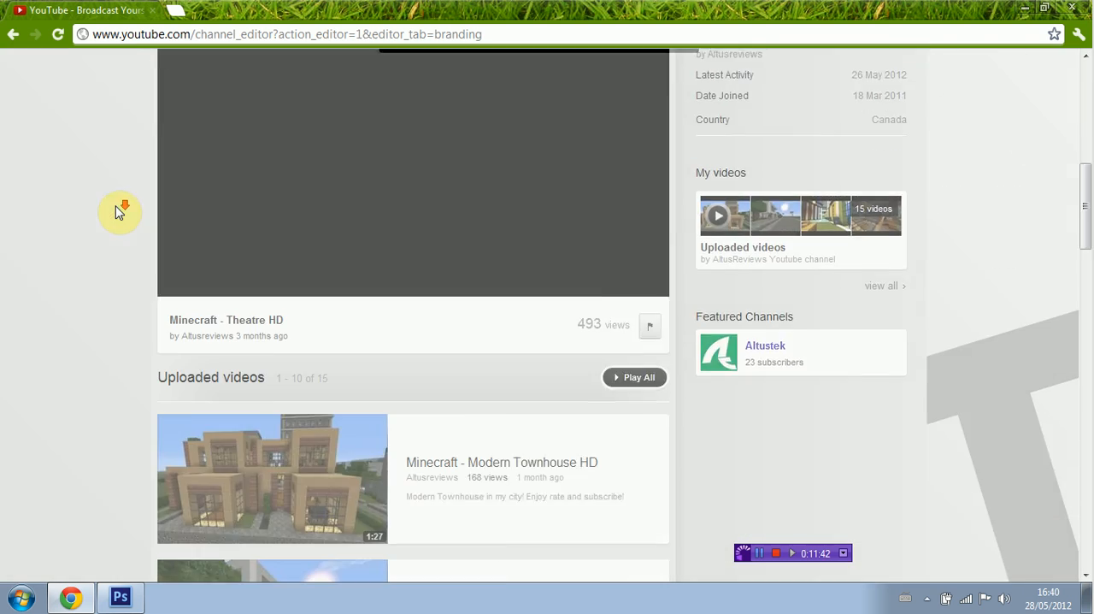
scroll(119, 212, down, 1)
drag(1086, 253, 1075, 128)
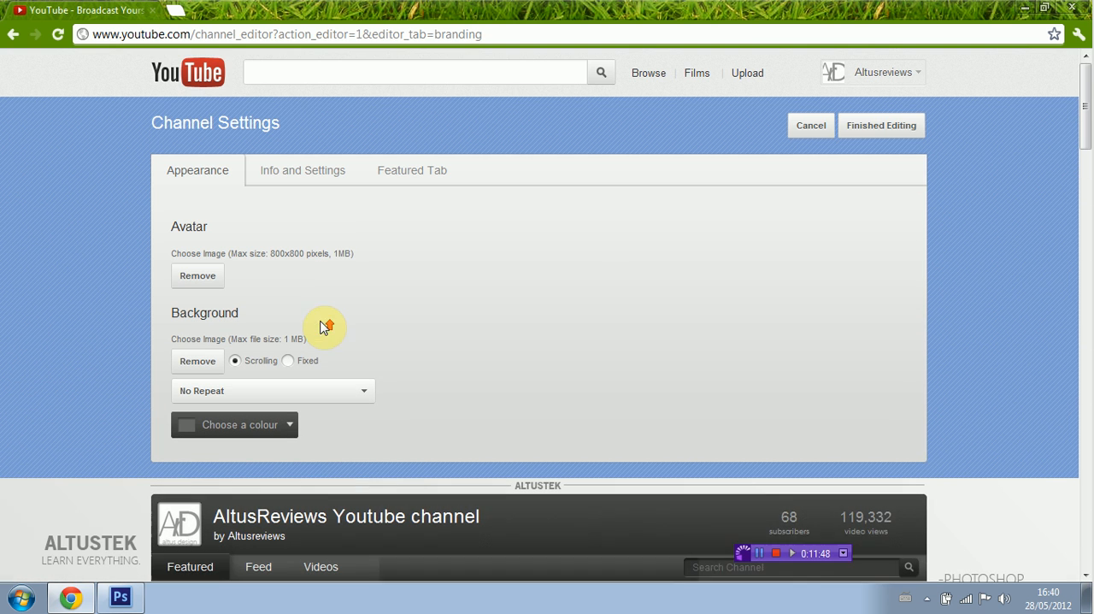
Step: Finish editing the channel settings and look over the new background on the channel page
click(876, 137)
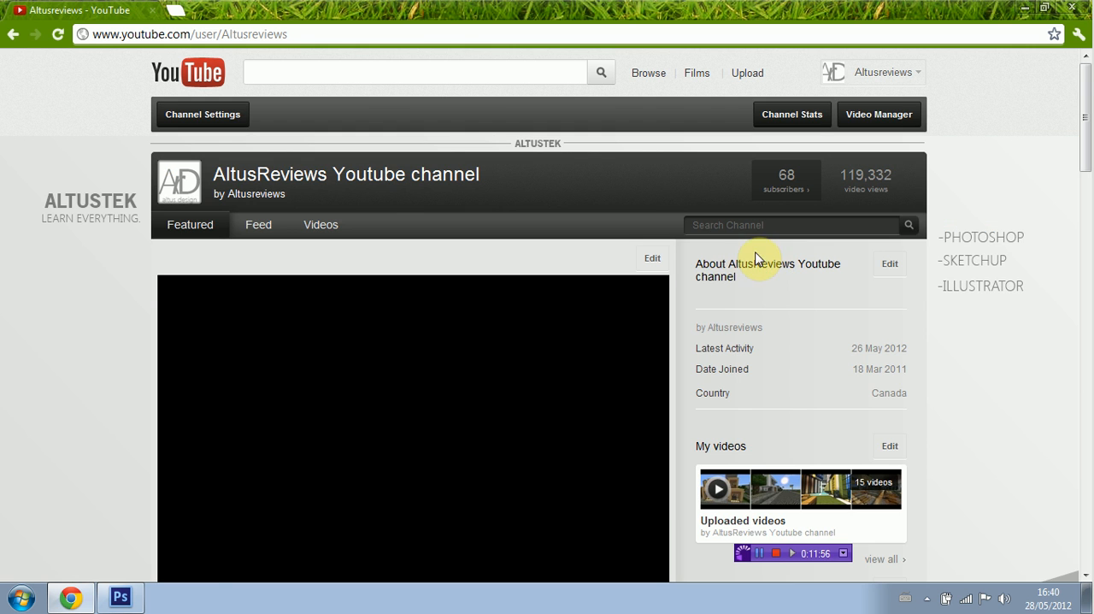
drag(1090, 227, 1087, 144)
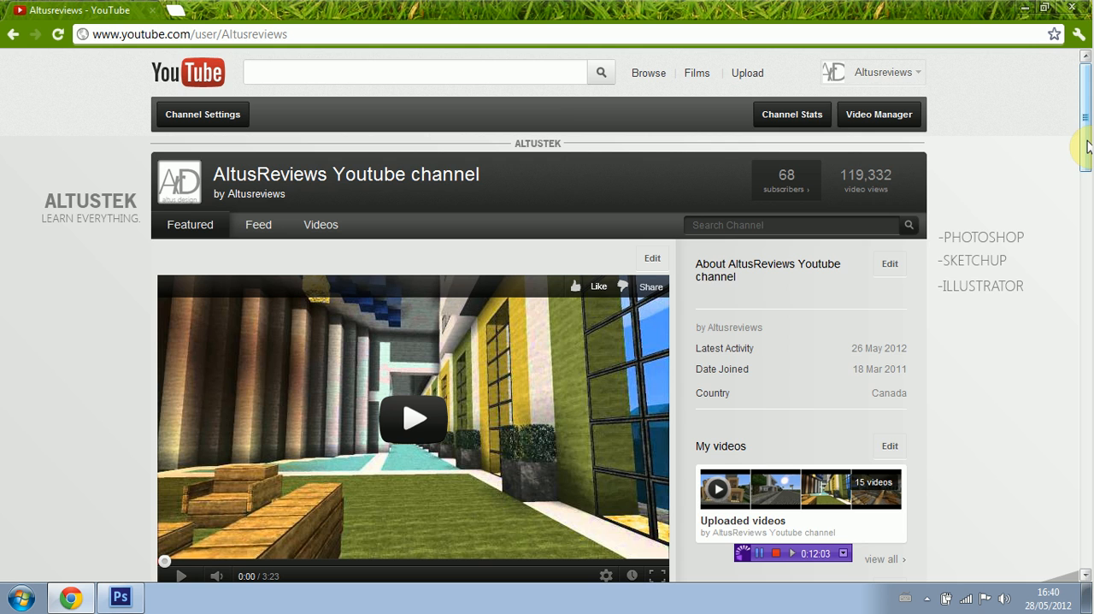
drag(1088, 146, 1088, 75)
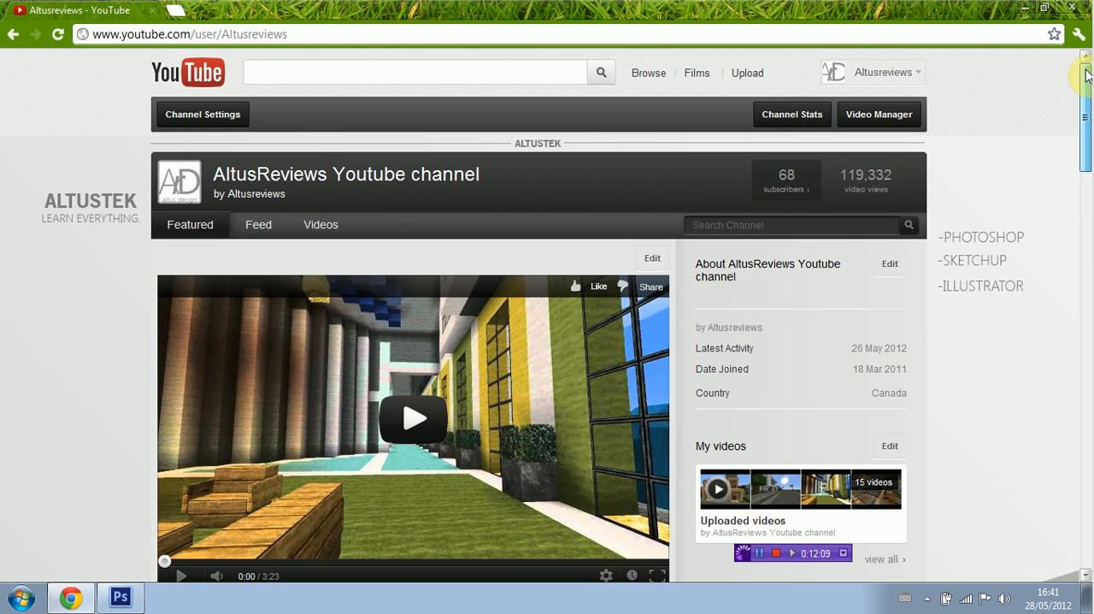